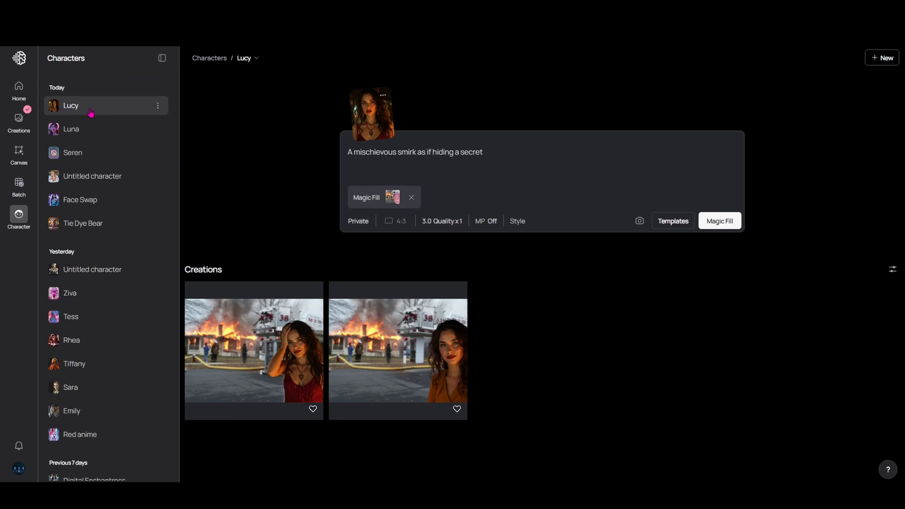
# Step: Browse the characters overview and open the Lucy character to view her creations
pyautogui.click(18, 214)
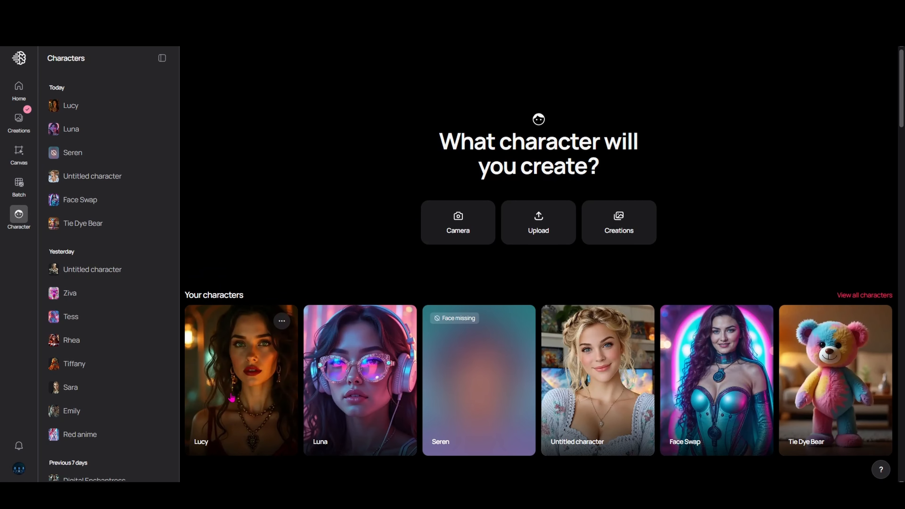
pyautogui.scroll(-3, 232, 391)
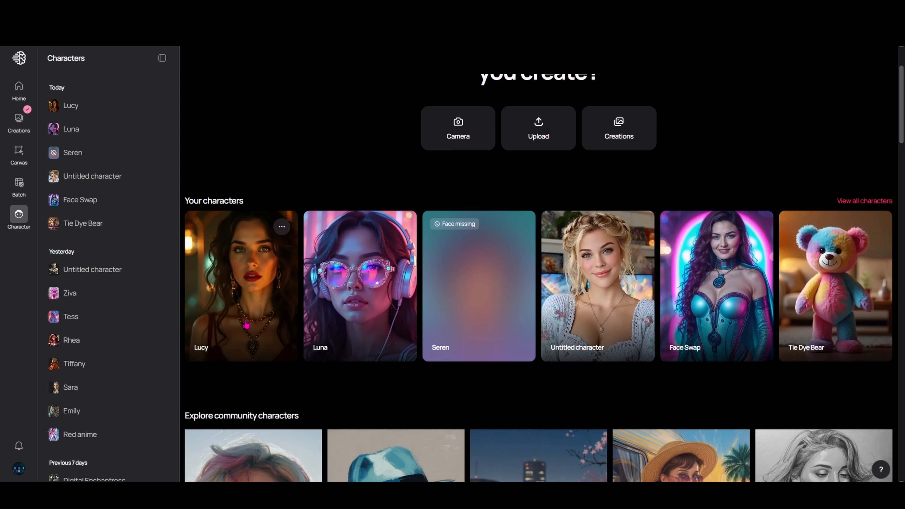
pyautogui.scroll(1, 251, 314)
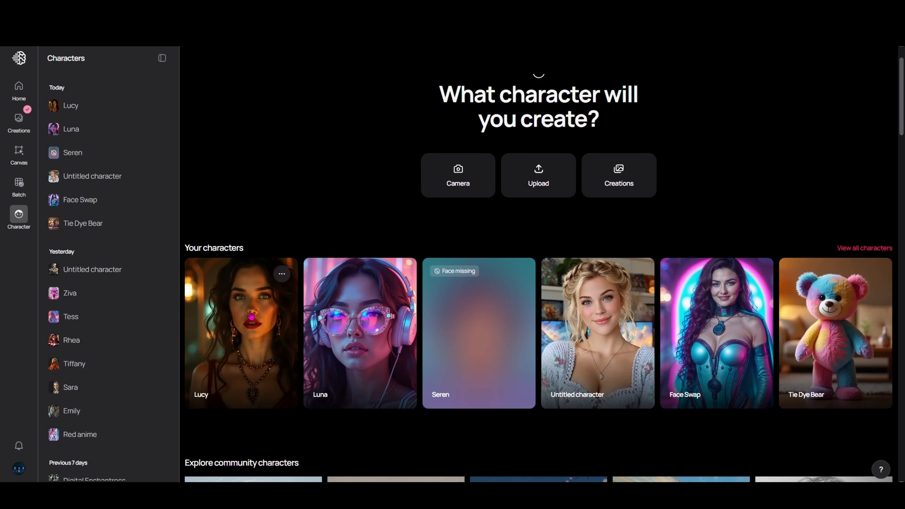
pyautogui.click(253, 352)
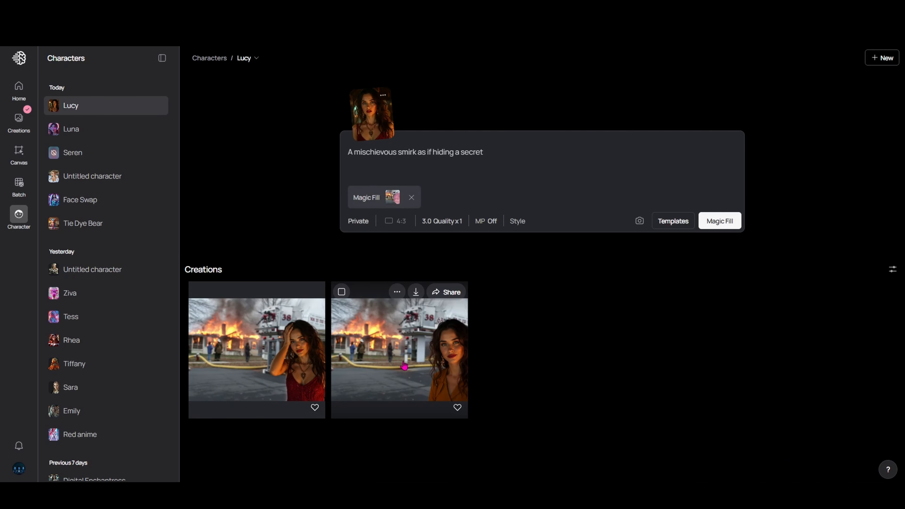
# Step: Look through the creations of Luna, today's untitled character and Face Swap
pyautogui.click(82, 130)
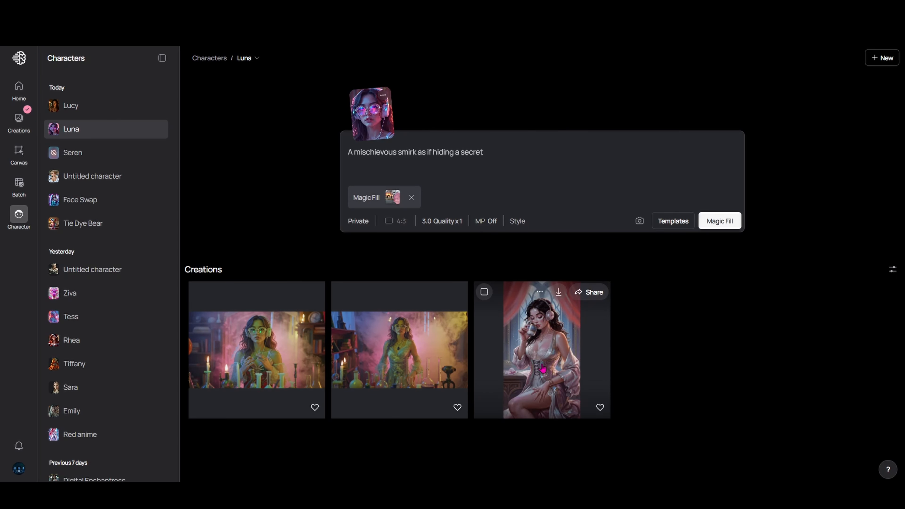
pyautogui.click(105, 178)
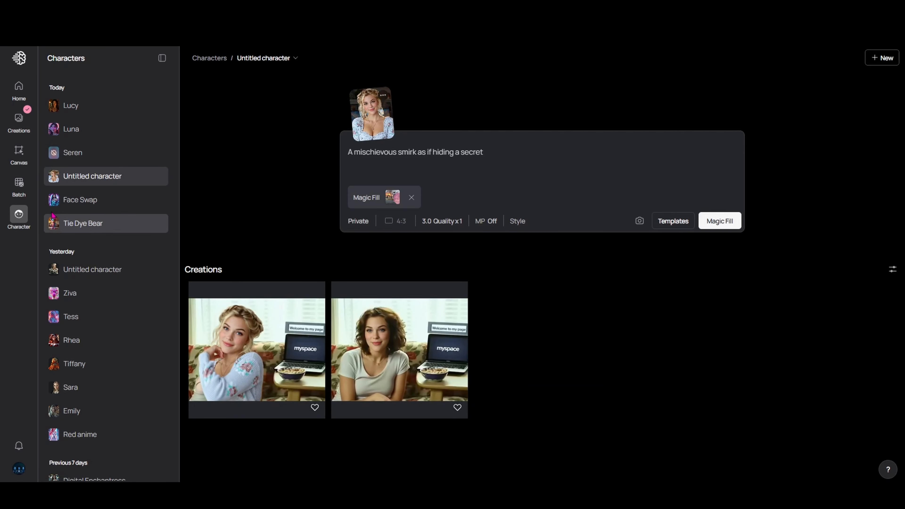
pyautogui.click(66, 202)
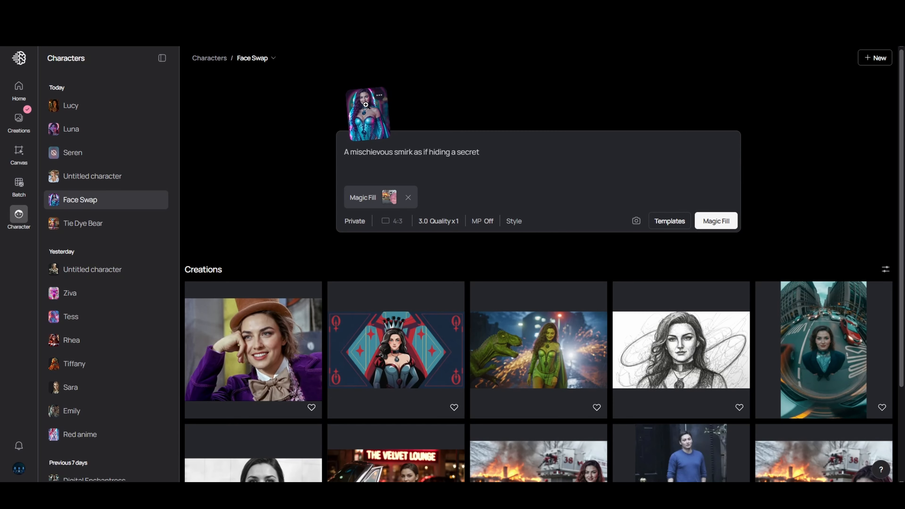
pyautogui.scroll(-3, 253, 338)
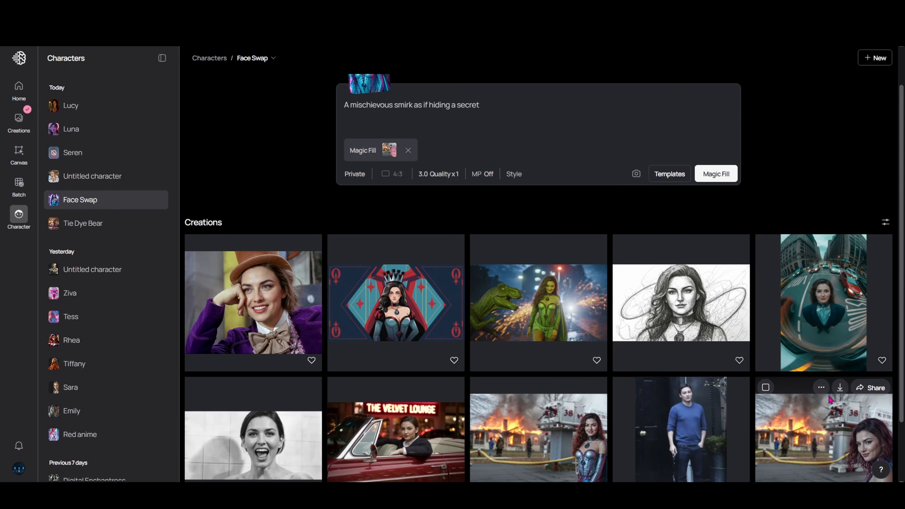
pyautogui.scroll(-1, 829, 402)
pyautogui.scroll(4, 829, 403)
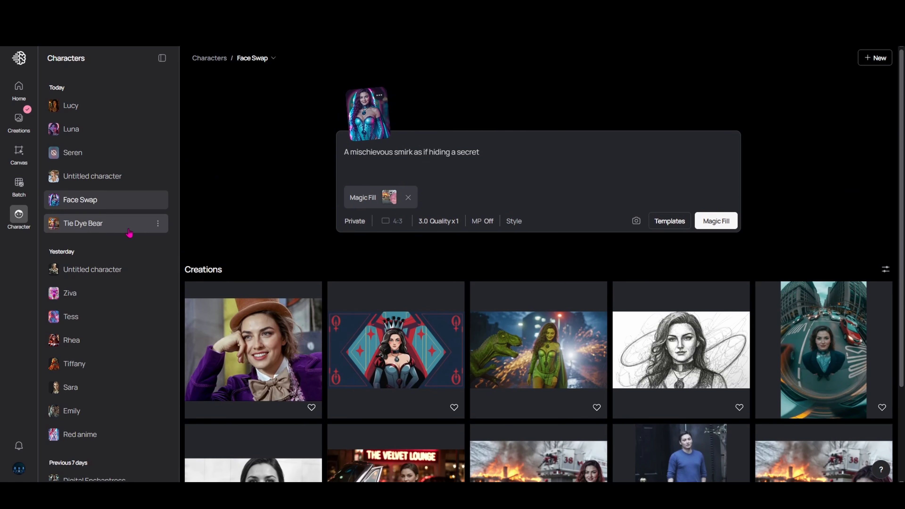
# Step: Open the Tie Dye Bear character, inspect its preserved-area mask and save the mask without edits
pyautogui.click(109, 228)
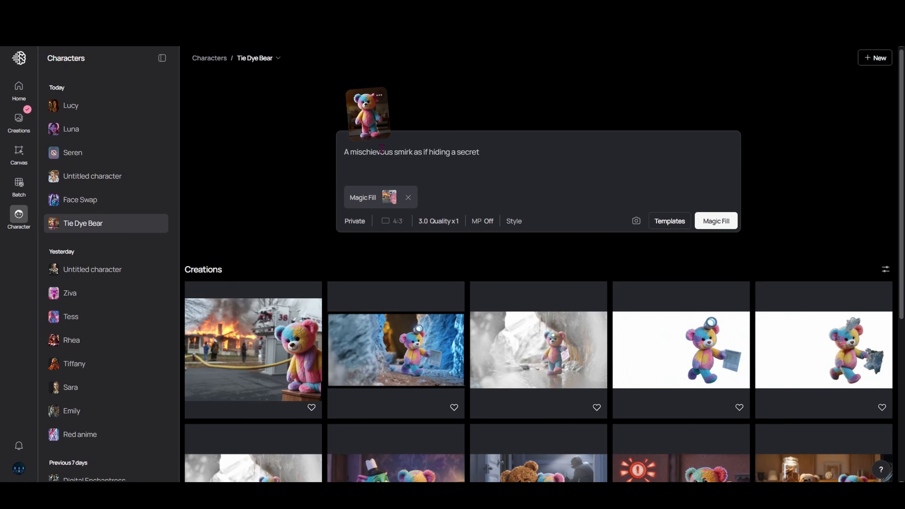
pyautogui.click(371, 114)
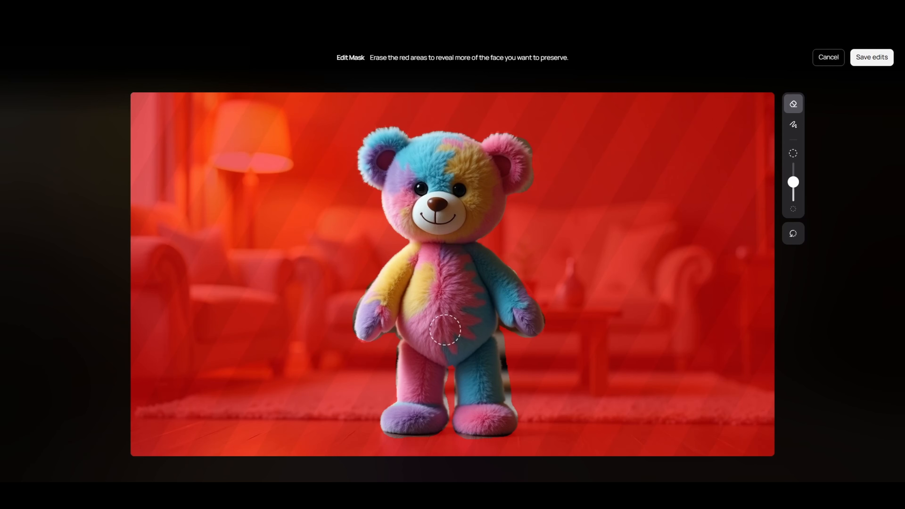
pyautogui.click(883, 53)
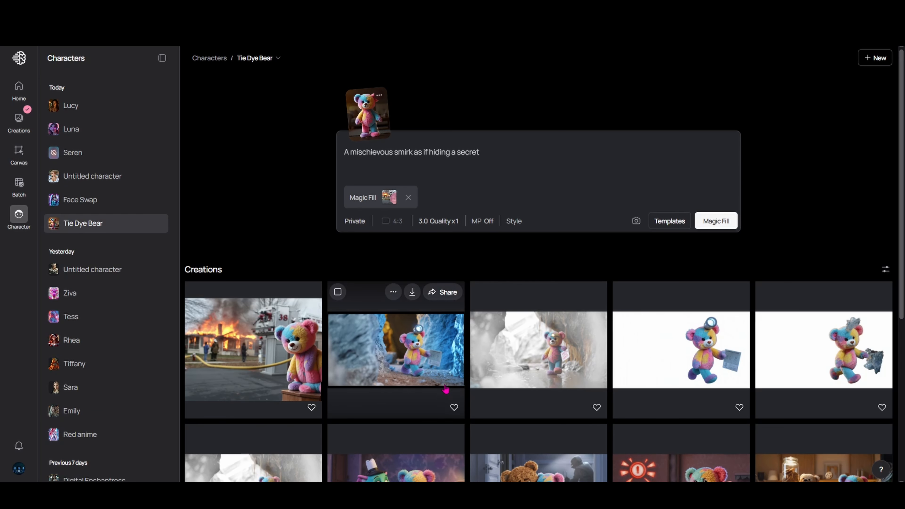
# Step: View the Tie Dye Bear creations at full size one after another, from the headlamp cave image to the dance floor scene
pyautogui.moveTo(297, 370)
pyautogui.click(349, 369)
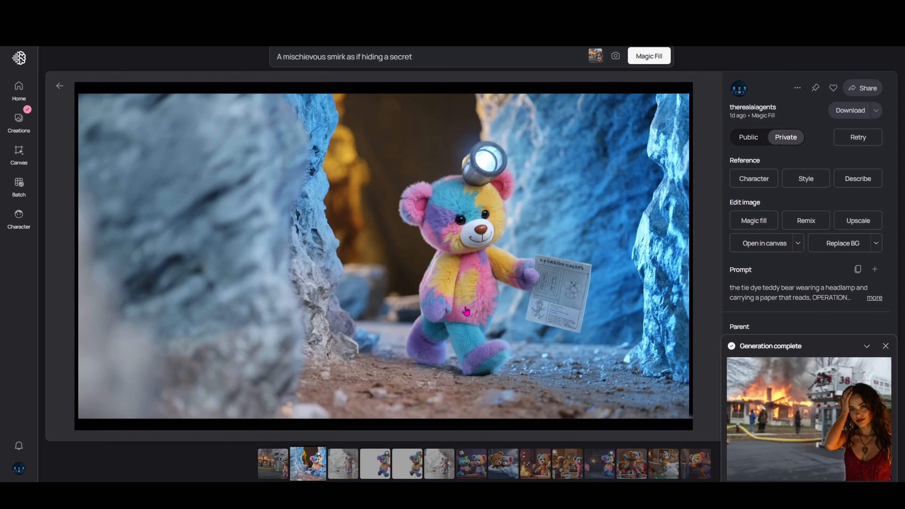
pyautogui.press('Right')
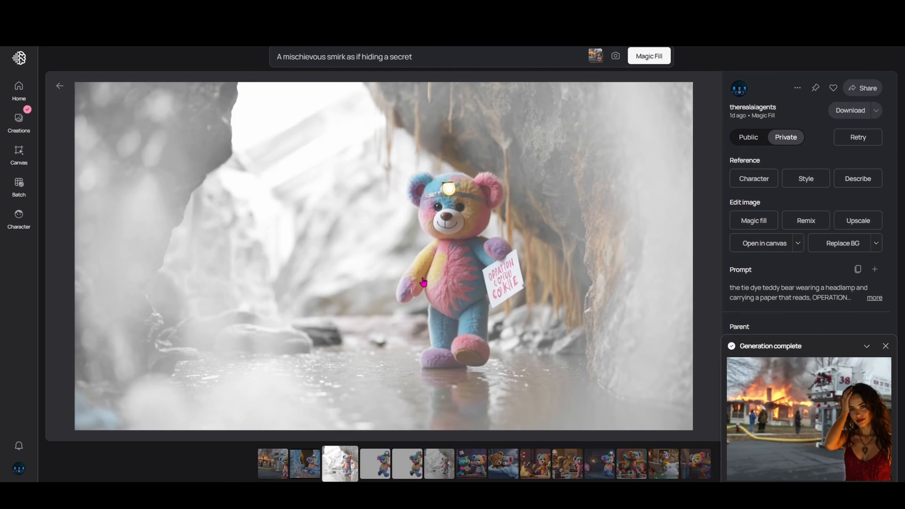
pyautogui.click(58, 87)
pyautogui.click(474, 287)
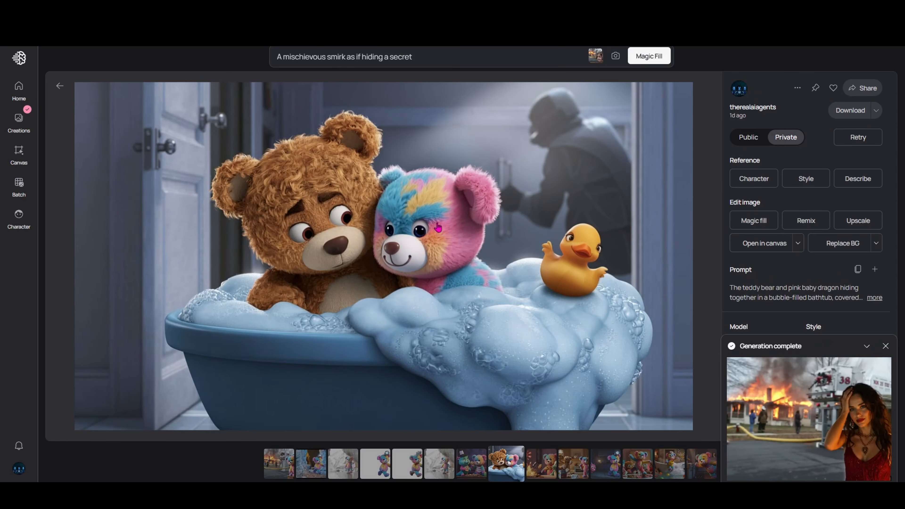
pyautogui.press('Right')
pyautogui.press('Right')
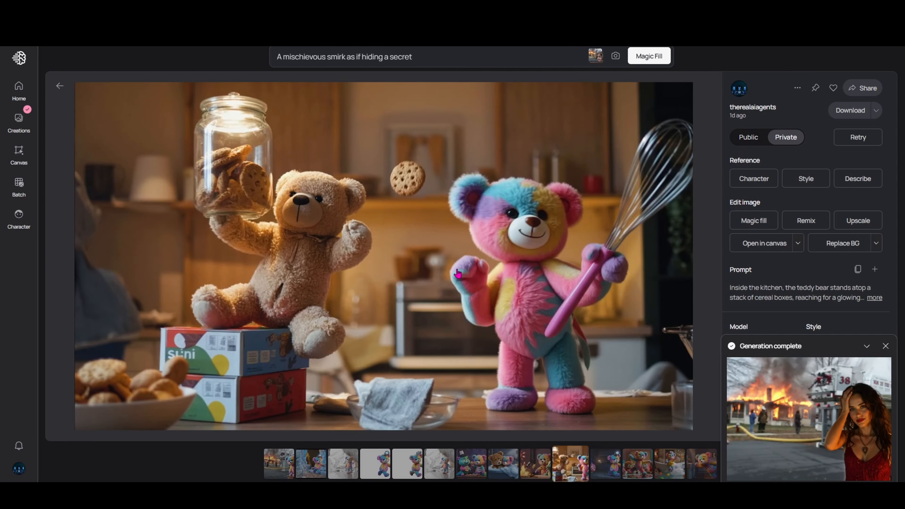
pyautogui.press('Right')
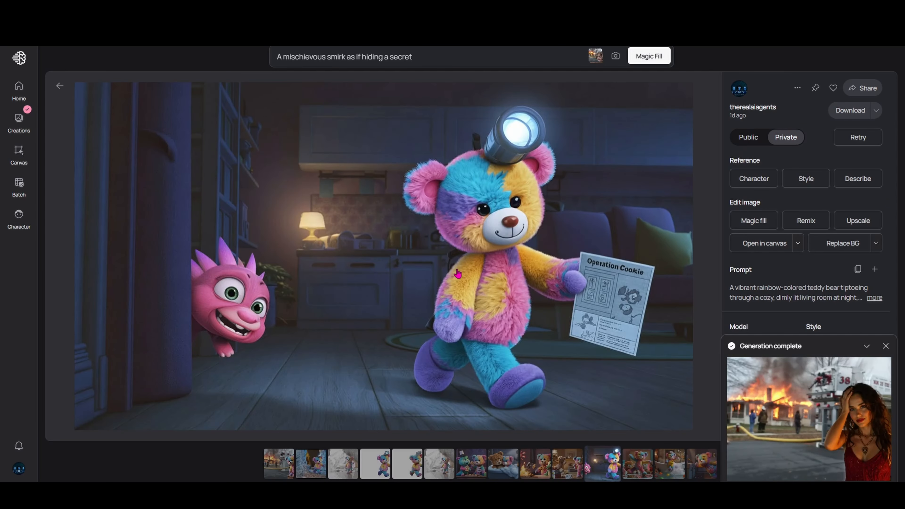
pyautogui.press('Right')
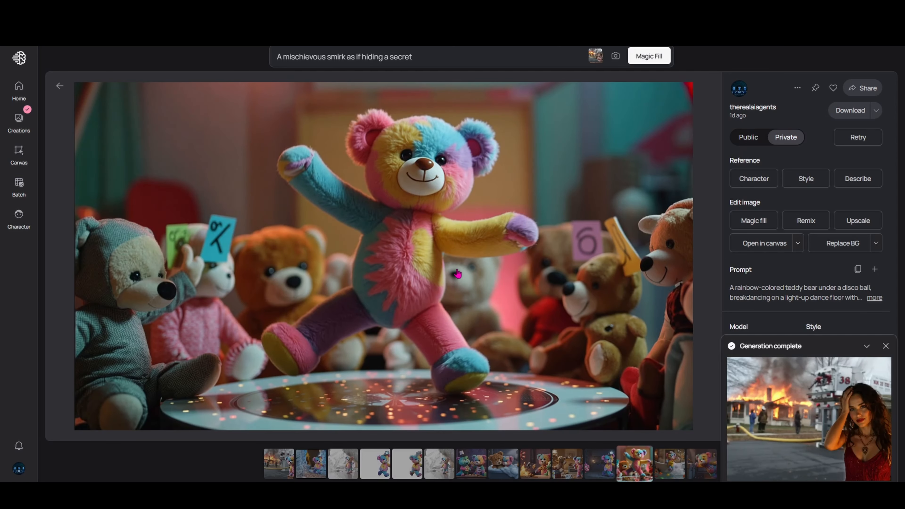
pyautogui.press('Right')
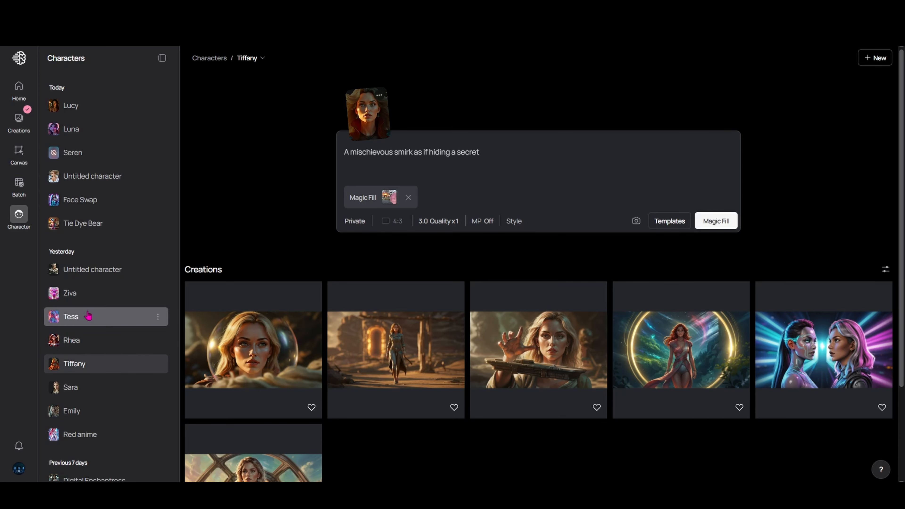
# Step: Open the Tess character, erase the red mask over her wings, body and dress, and save the mask edits
pyautogui.click(92, 316)
pyautogui.moveTo(391, 290)
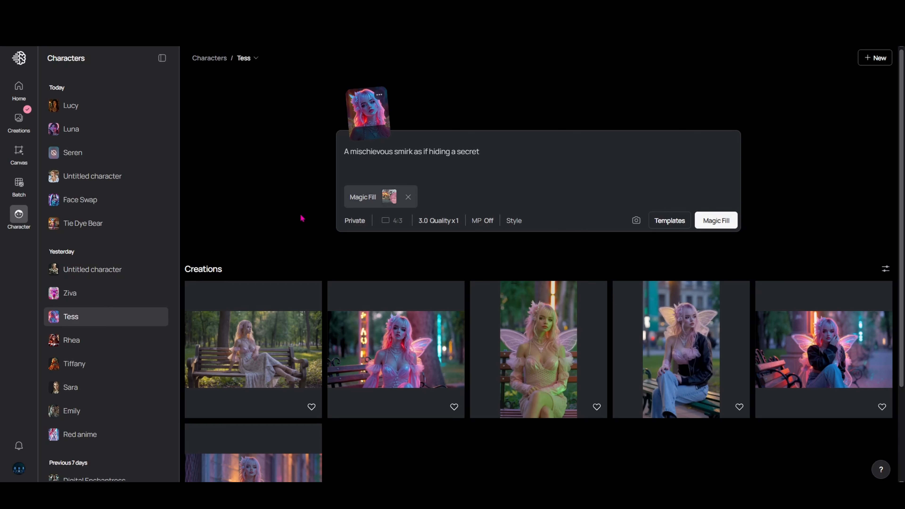
pyautogui.click(372, 121)
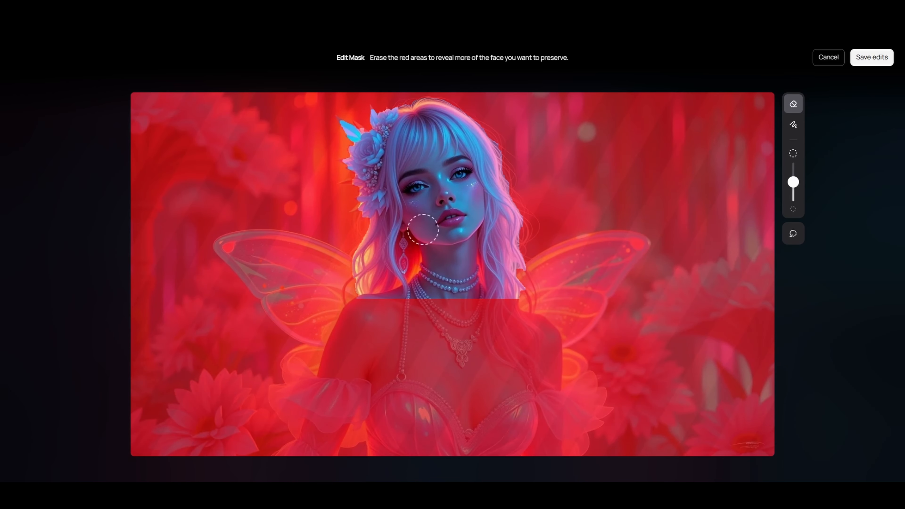
pyautogui.moveTo(521, 278); pyautogui.dragTo(521, 295)
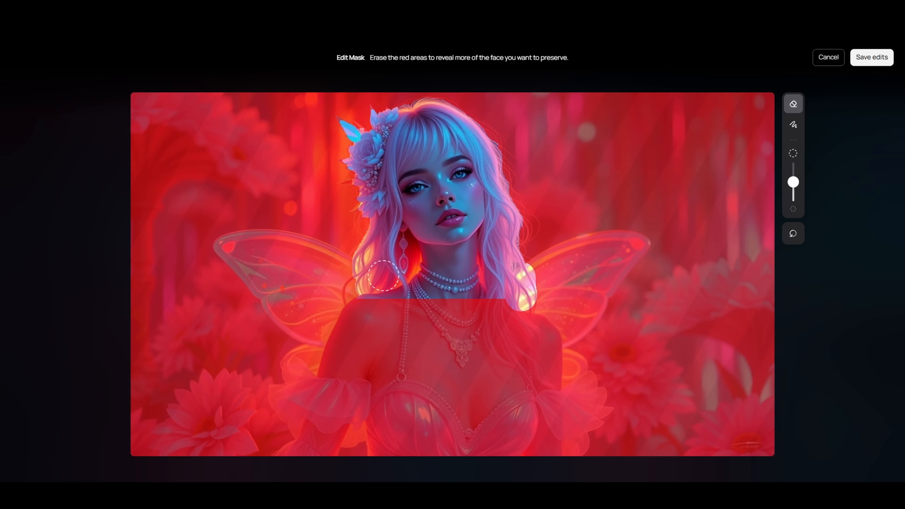
pyautogui.moveTo(347, 284)
pyautogui.mouseDown()
pyautogui.moveTo(301, 242)
pyautogui.moveTo(228, 244)
pyautogui.moveTo(316, 284)
pyautogui.moveTo(292, 262)
pyautogui.moveTo(268, 256)
pyautogui.moveTo(308, 319)
pyautogui.moveTo(319, 308)
pyautogui.moveTo(287, 290)
pyautogui.moveTo(385, 326)
pyautogui.moveTo(402, 311)
pyautogui.moveTo(375, 322)
pyautogui.moveTo(332, 377)
pyautogui.moveTo(387, 354)
pyautogui.moveTo(388, 384)
pyautogui.moveTo(349, 397)
pyautogui.moveTo(321, 447)
pyautogui.moveTo(292, 452)
pyautogui.moveTo(303, 444)
pyautogui.moveTo(317, 373)
pyautogui.moveTo(304, 370)
pyautogui.moveTo(279, 394)
pyautogui.moveTo(300, 421)
pyautogui.moveTo(301, 375)
pyautogui.moveTo(315, 348)
pyautogui.moveTo(296, 367)
pyautogui.moveTo(323, 368)
pyautogui.mouseUp()
pyautogui.moveTo(439, 280)
pyautogui.mouseDown()
pyautogui.moveTo(506, 311)
pyautogui.moveTo(437, 317)
pyautogui.moveTo(545, 260)
pyautogui.moveTo(607, 242)
pyautogui.moveTo(638, 246)
pyautogui.moveTo(559, 358)
pyautogui.moveTo(572, 366)
pyautogui.moveTo(564, 389)
pyautogui.moveTo(595, 381)
pyautogui.moveTo(566, 448)
pyautogui.moveTo(592, 421)
pyautogui.moveTo(542, 421)
pyautogui.moveTo(523, 448)
pyautogui.moveTo(556, 275)
pyautogui.moveTo(539, 385)
pyautogui.moveTo(527, 321)
pyautogui.moveTo(479, 450)
pyautogui.mouseUp()
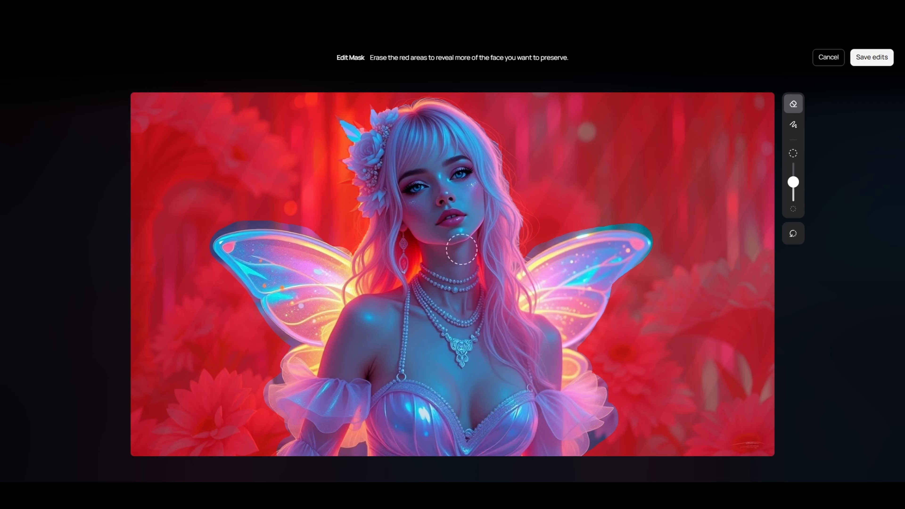
pyautogui.click(875, 57)
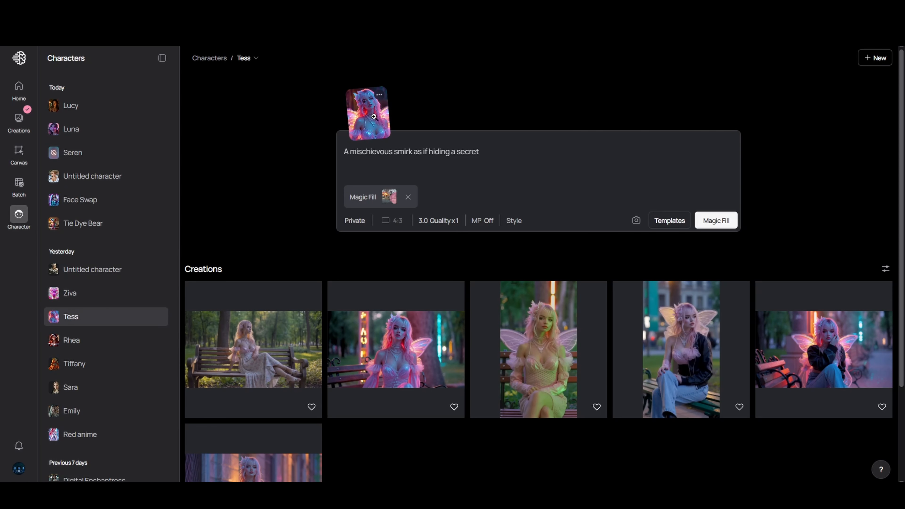
# Step: Replace the Magic Fill source with the image of the braided blonde woman at her computers and mask her whole figure
pyautogui.click(408, 197)
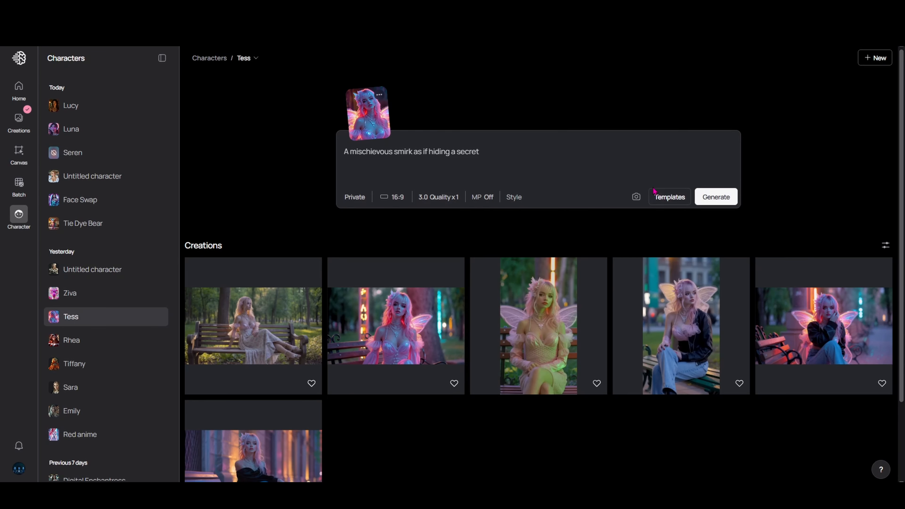
pyautogui.click(670, 197)
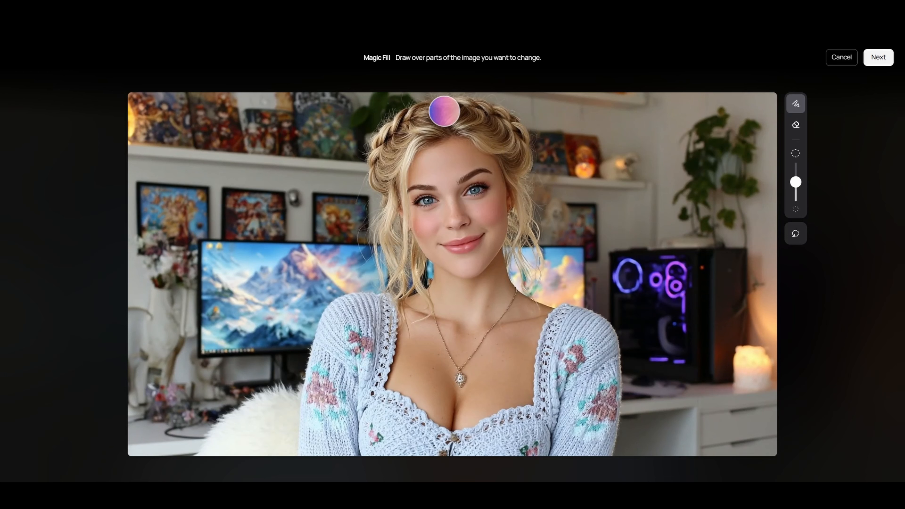
pyautogui.moveTo(431, 109)
pyautogui.mouseDown()
pyautogui.moveTo(377, 154)
pyautogui.moveTo(379, 178)
pyautogui.moveTo(402, 203)
pyautogui.moveTo(382, 225)
pyautogui.moveTo(380, 242)
pyautogui.moveTo(397, 288)
pyautogui.moveTo(417, 297)
pyautogui.moveTo(410, 323)
pyautogui.moveTo(362, 302)
pyautogui.moveTo(326, 339)
pyautogui.moveTo(318, 384)
pyautogui.moveTo(355, 331)
pyautogui.moveTo(410, 327)
pyautogui.moveTo(376, 345)
pyautogui.moveTo(355, 387)
pyautogui.moveTo(351, 424)
pyautogui.moveTo(414, 446)
pyautogui.moveTo(602, 452)
pyautogui.moveTo(607, 379)
pyautogui.moveTo(602, 429)
pyautogui.moveTo(605, 345)
pyautogui.moveTo(593, 324)
pyautogui.moveTo(506, 286)
pyautogui.moveTo(514, 242)
pyautogui.moveTo(516, 283)
pyautogui.moveTo(524, 281)
pyautogui.moveTo(526, 250)
pyautogui.moveTo(501, 125)
pyautogui.moveTo(455, 107)
pyautogui.moveTo(421, 114)
pyautogui.moveTo(468, 100)
pyautogui.moveTo(506, 123)
pyautogui.moveTo(517, 176)
pyautogui.moveTo(463, 144)
pyautogui.moveTo(402, 141)
pyautogui.moveTo(397, 174)
pyautogui.moveTo(446, 145)
pyautogui.moveTo(497, 139)
pyautogui.moveTo(419, 151)
pyautogui.moveTo(415, 267)
pyautogui.moveTo(436, 151)
pyautogui.moveTo(467, 188)
pyautogui.mouseUp()
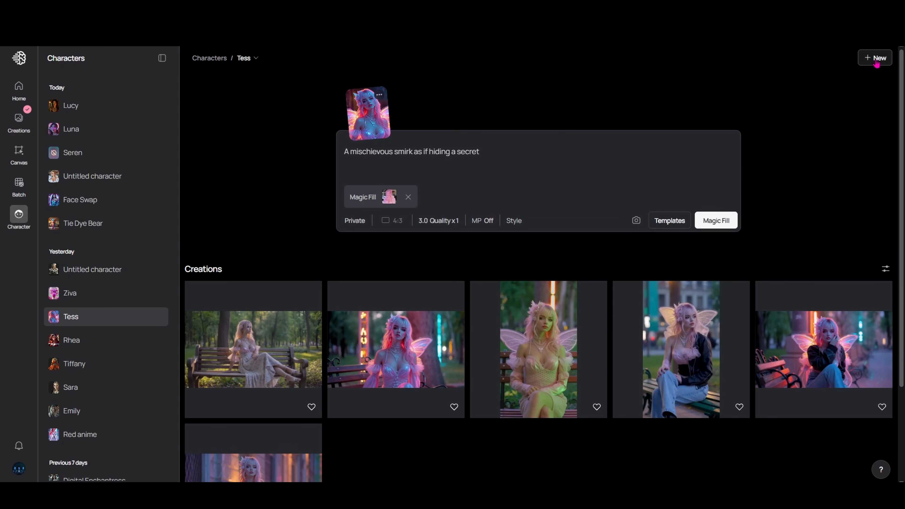
# Step: Replace the prompt with "photorealistic image of Tess the fairy sitting in her office with the computers in the background" and run Magic Fill
pyautogui.hotkey('ctrl', 'a')
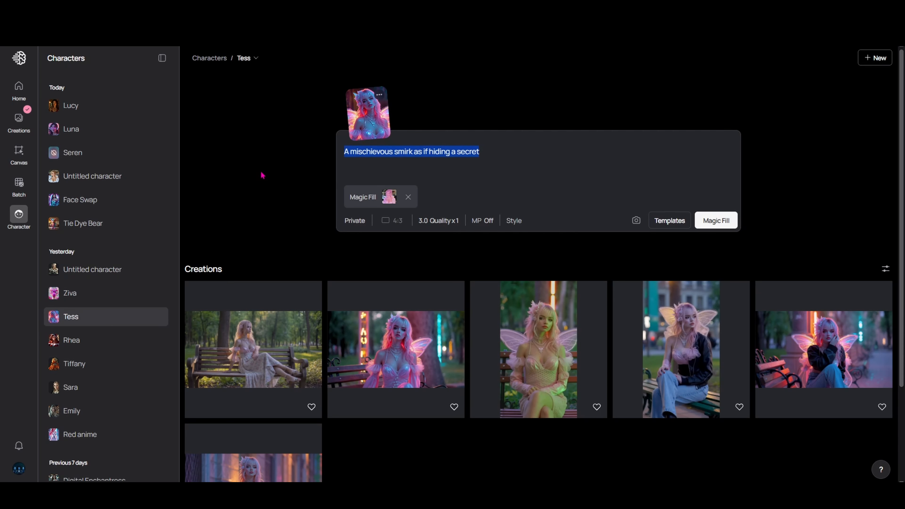
pyautogui.press('BackSpace')
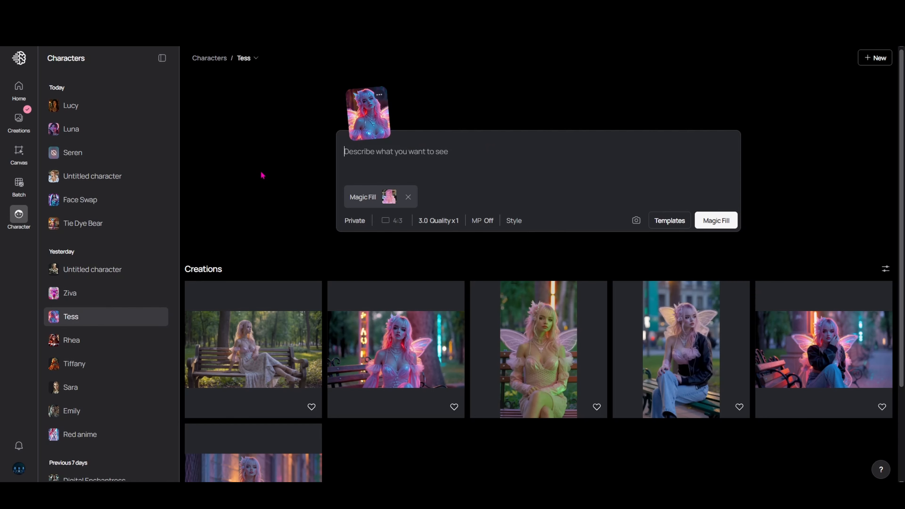
pyautogui.write('photorealistic image of Tess the fairy sitting in her office with the computers in the background')
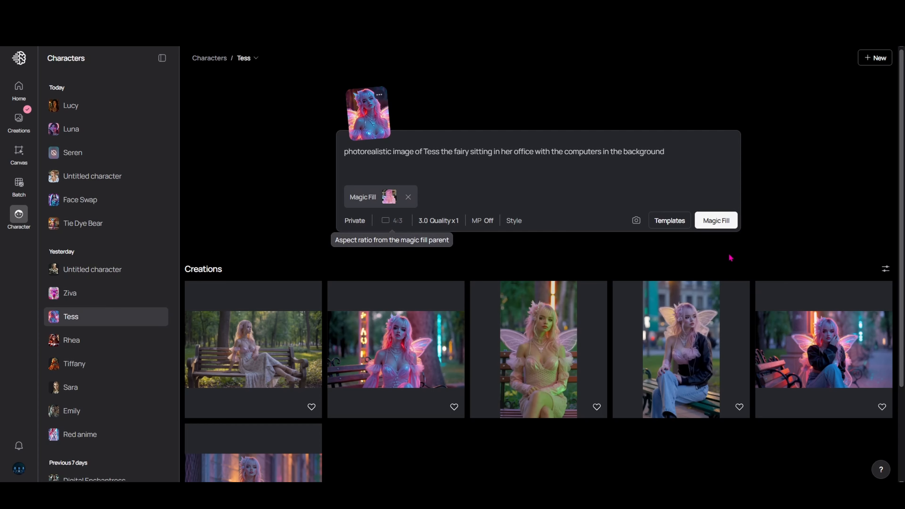
pyautogui.click(716, 221)
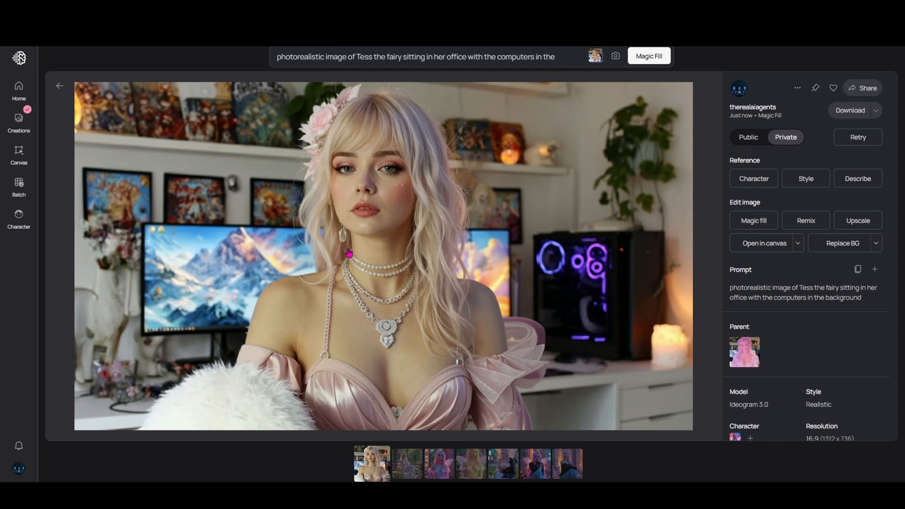
# Step: Insert "with her shimmering wings" after "Tess the fairy" in the prompt and run Magic Fill again
pyautogui.click(399, 57)
pyautogui.write('with her shimmering wings')
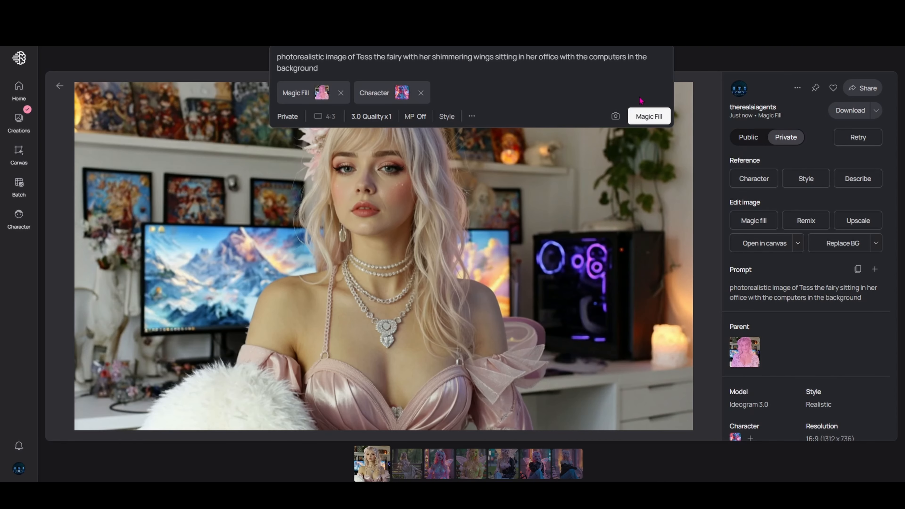
pyautogui.click(648, 117)
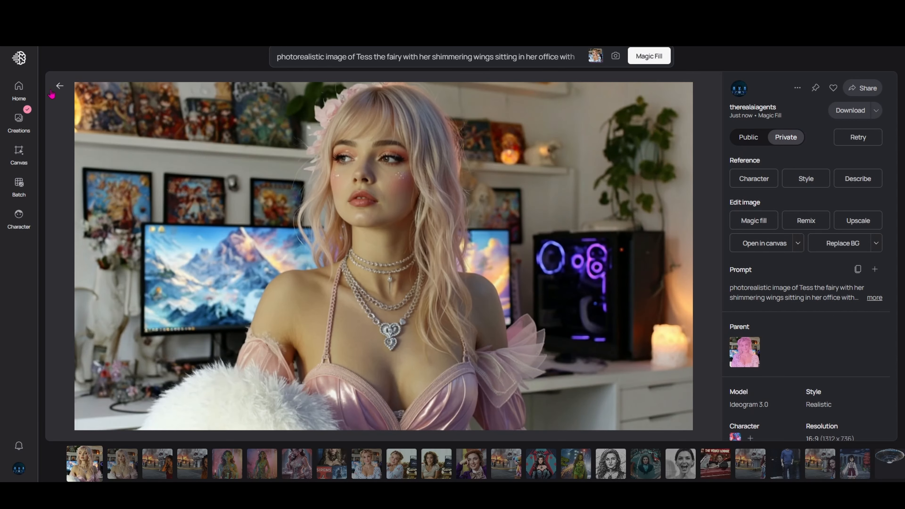
# Step: Extend the Magic Fill mask with wing-shaped areas behind both of the woman's shoulders and run Magic Fill again
pyautogui.click(58, 87)
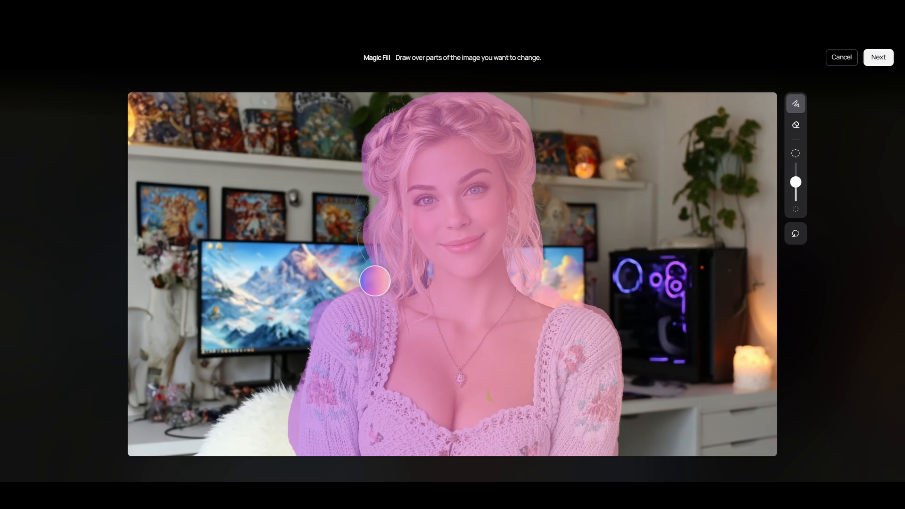
pyautogui.moveTo(374, 280)
pyautogui.mouseDown()
pyautogui.moveTo(320, 273)
pyautogui.moveTo(320, 342)
pyautogui.moveTo(333, 294)
pyautogui.moveTo(311, 272)
pyautogui.moveTo(284, 281)
pyautogui.moveTo(322, 345)
pyautogui.moveTo(291, 326)
pyautogui.moveTo(267, 277)
pyautogui.moveTo(294, 270)
pyautogui.moveTo(275, 268)
pyautogui.moveTo(255, 293)
pyautogui.moveTo(309, 361)
pyautogui.moveTo(260, 274)
pyautogui.mouseUp()
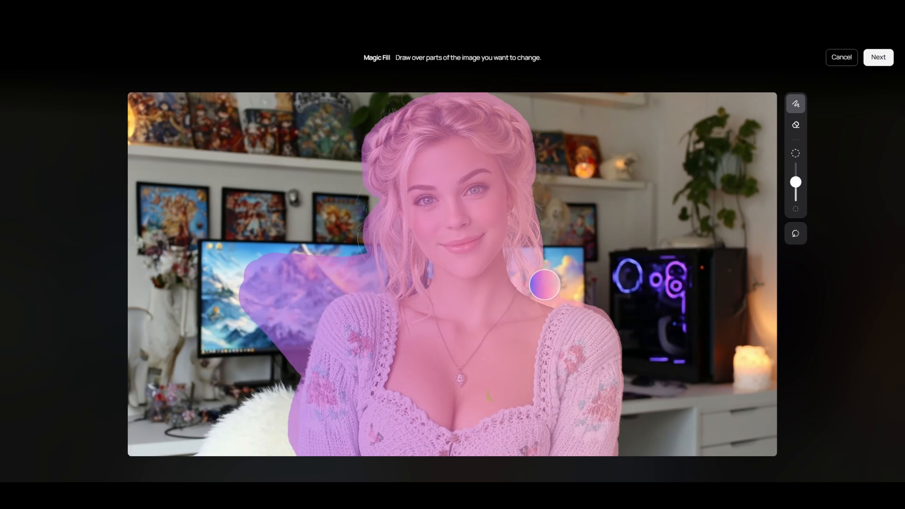
pyautogui.moveTo(538, 279)
pyautogui.mouseDown()
pyautogui.moveTo(566, 258)
pyautogui.moveTo(622, 239)
pyautogui.moveTo(640, 249)
pyautogui.moveTo(595, 315)
pyautogui.mouseUp()
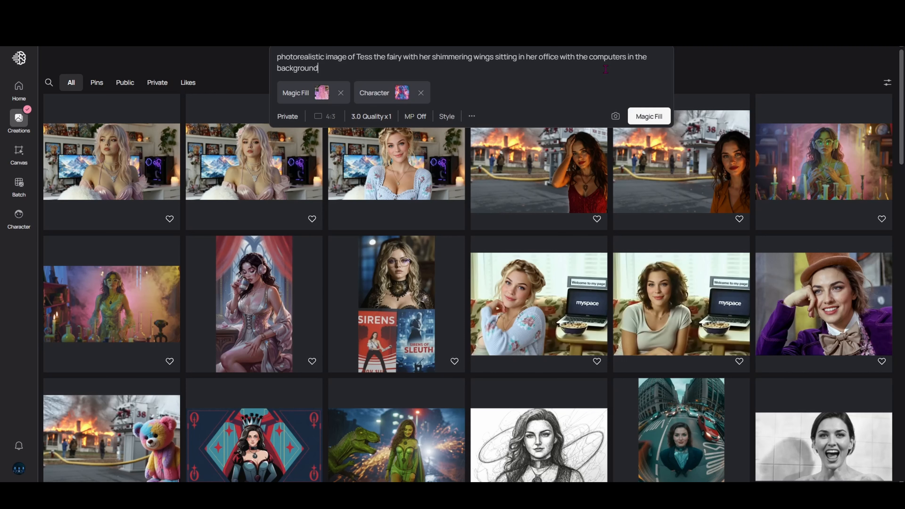
pyautogui.click(645, 120)
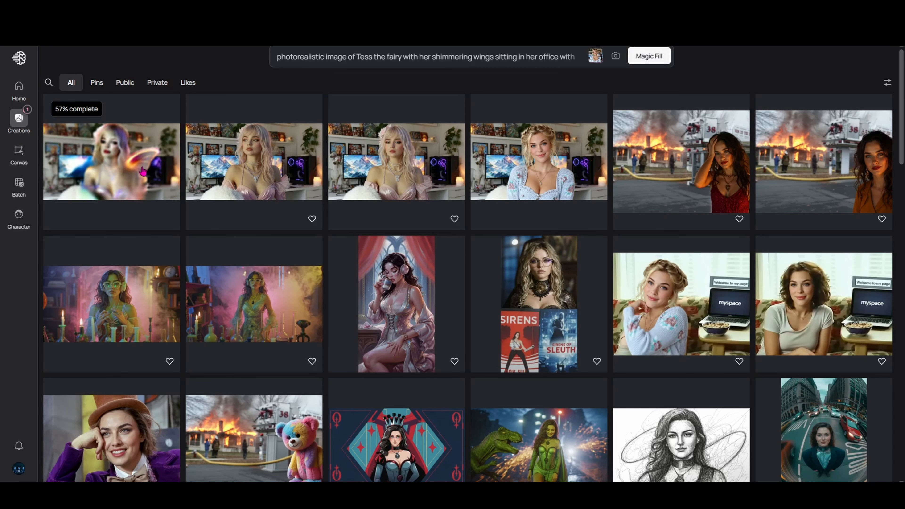
pyautogui.click(142, 172)
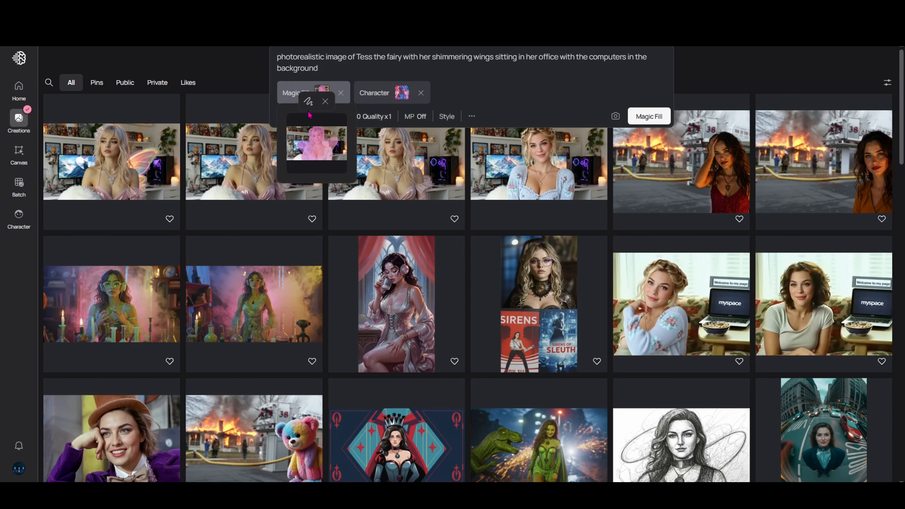
# Step: Enlarge the masked wing area over the mountain-wallpaper monitor and rerun Magic Fill with "seen on both side" inserted after "wings" in the prompt
pyautogui.click(308, 101)
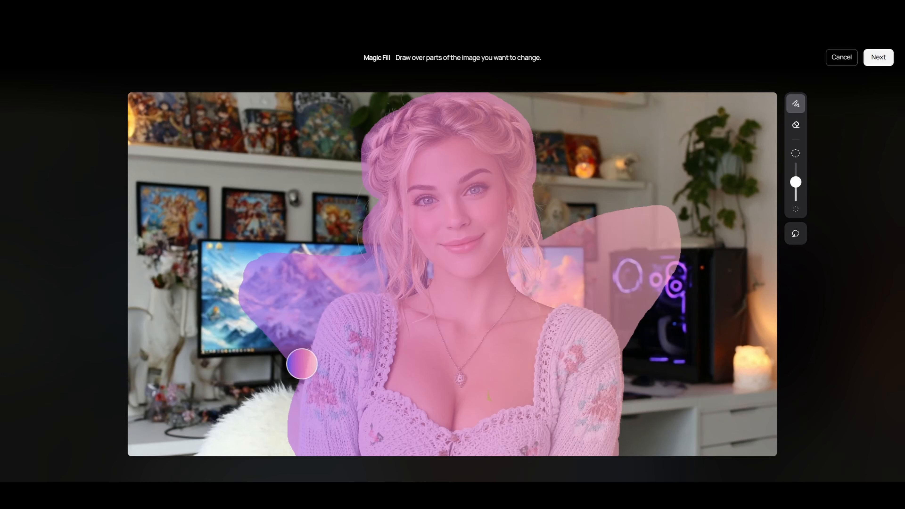
pyautogui.moveTo(302, 364)
pyautogui.mouseDown()
pyautogui.moveTo(257, 255)
pyautogui.moveTo(319, 265)
pyautogui.moveTo(341, 285)
pyautogui.moveTo(357, 263)
pyautogui.moveTo(310, 239)
pyautogui.moveTo(267, 242)
pyautogui.moveTo(267, 256)
pyautogui.moveTo(250, 243)
pyautogui.mouseUp()
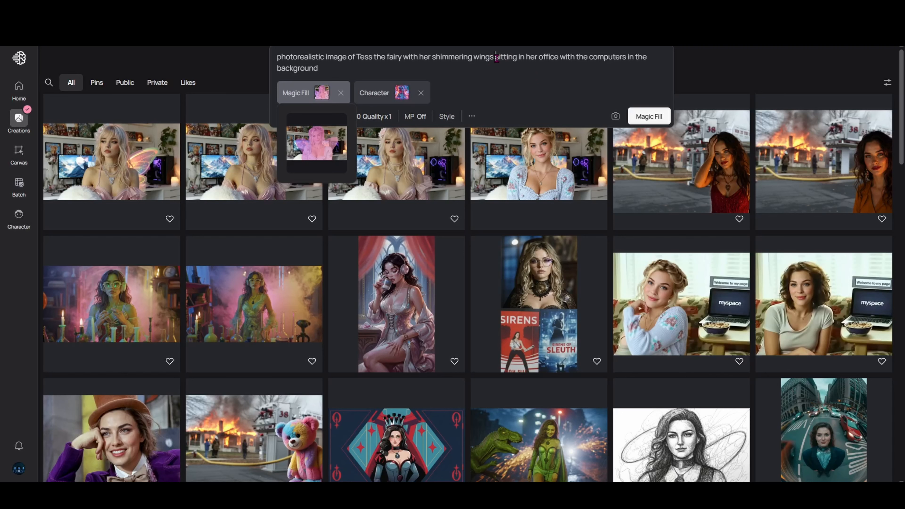
pyautogui.write('seen on both side')
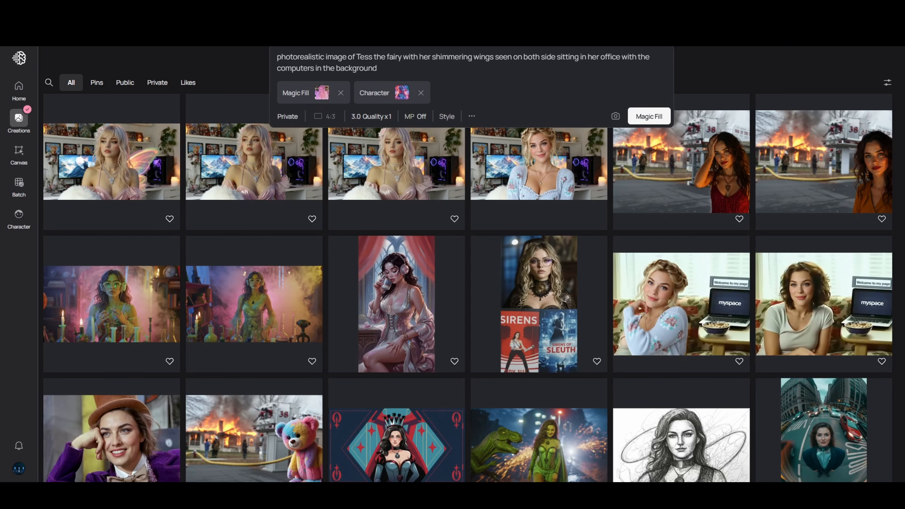
pyautogui.click(651, 117)
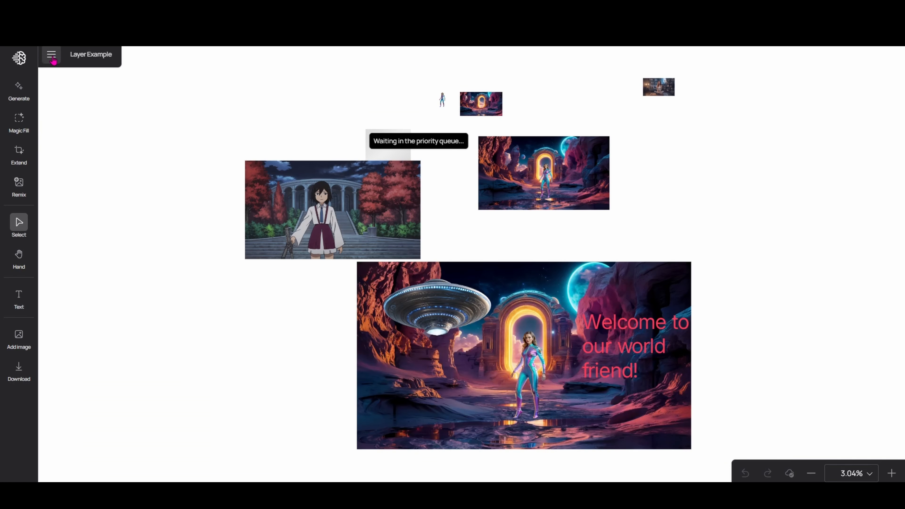
# Step: Create a new canvas and clear the leftover prompt text
pyautogui.click(51, 55)
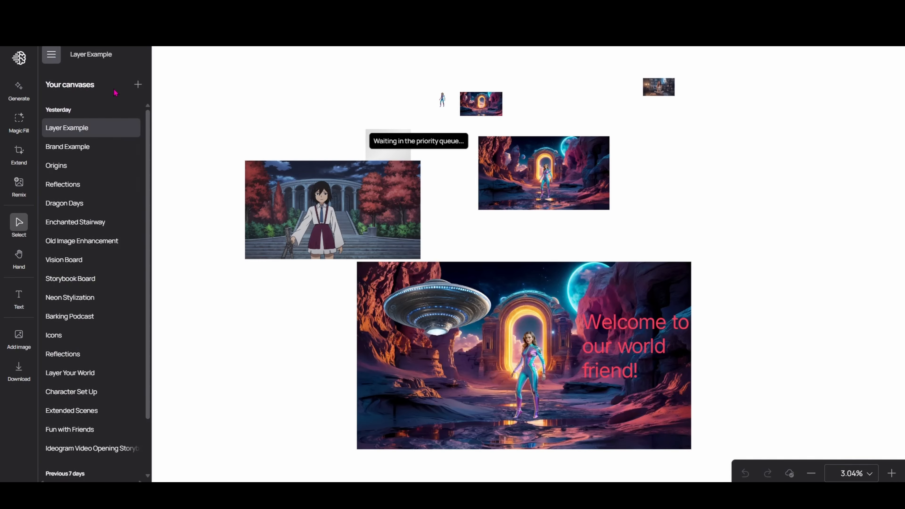
pyautogui.click(138, 85)
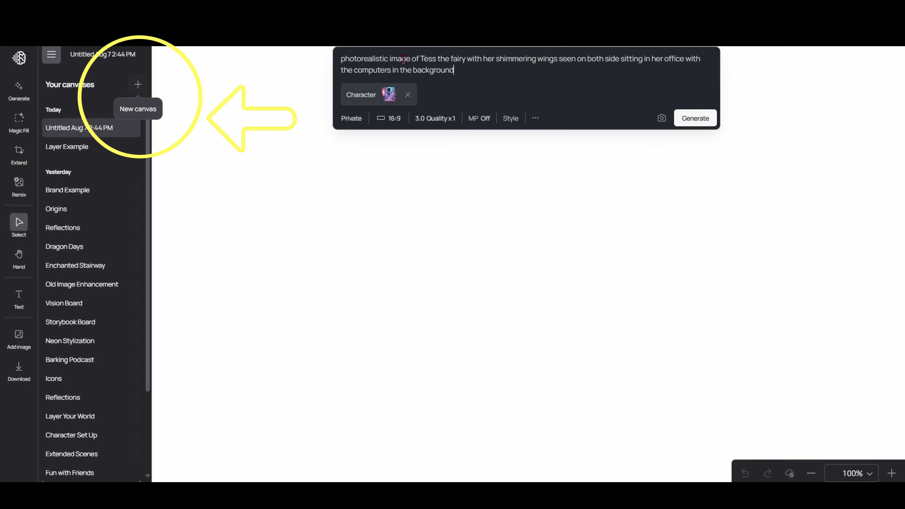
pyautogui.moveTo(454, 70); pyautogui.dragTo(277, 59)
pyautogui.press('BackSpace')
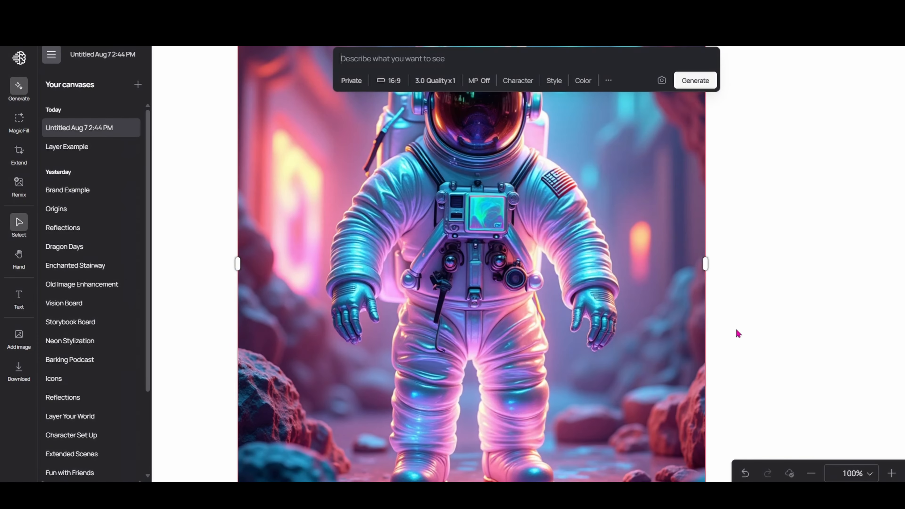
# Step: Shift the uploaded astronaut image slightly down and to the left so the whole picture fits in view
pyautogui.click(812, 475)
pyautogui.click(812, 475)
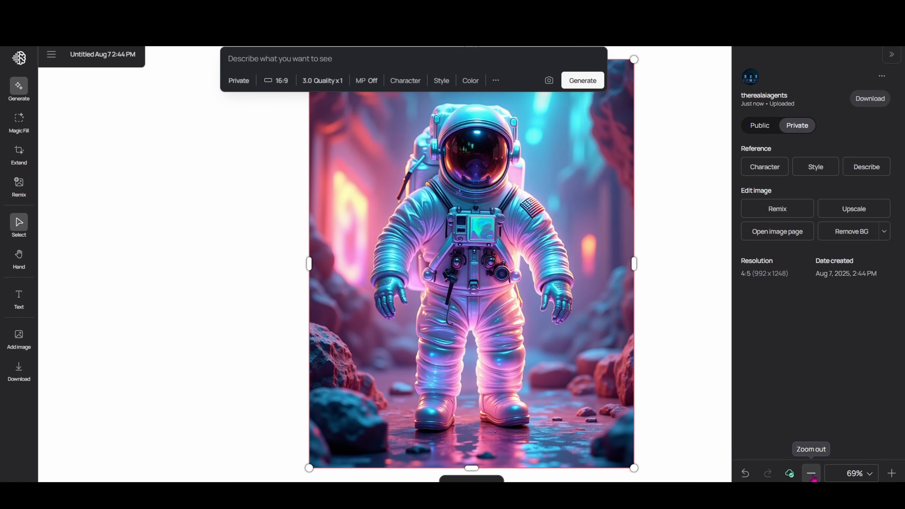
pyautogui.click(812, 474)
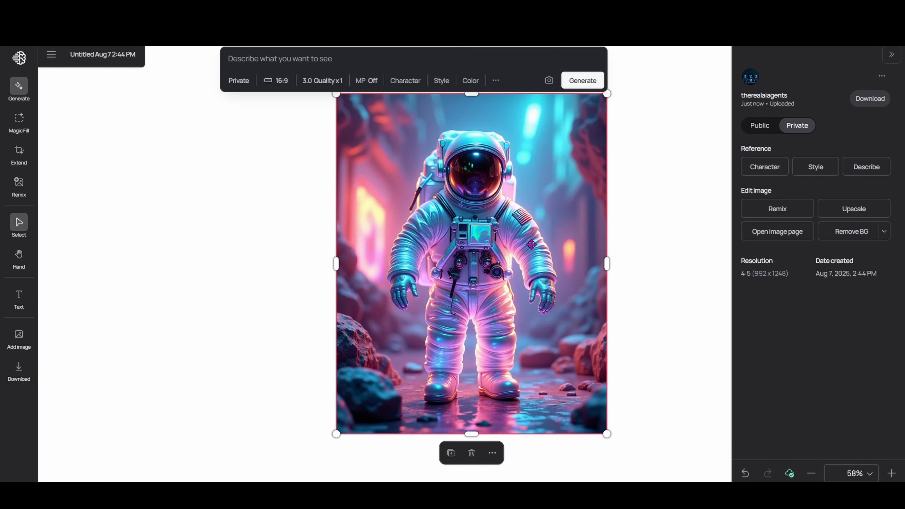
pyautogui.moveTo(532, 245); pyautogui.dragTo(471, 257)
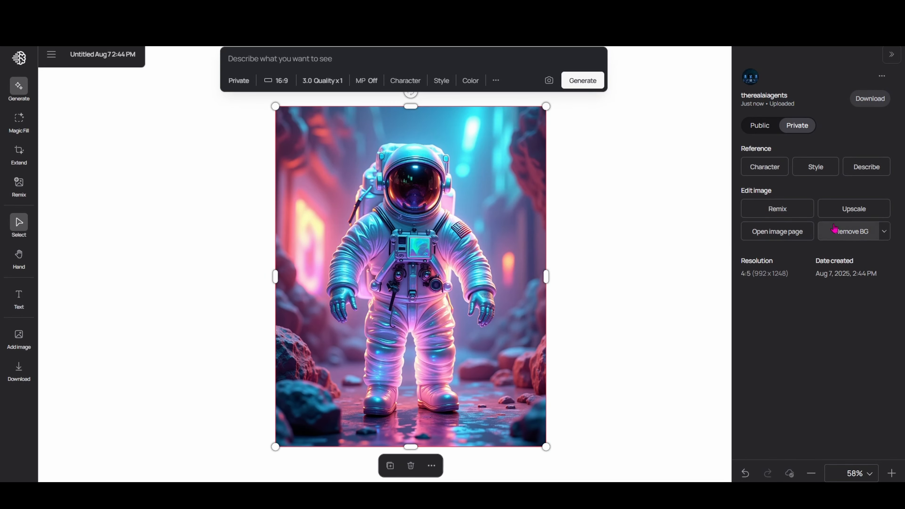
# Step: Remove the astronaut's background, including the leftover patch between arm and waist, and move the saved cutout to the left of the canvas
pyautogui.click(851, 231)
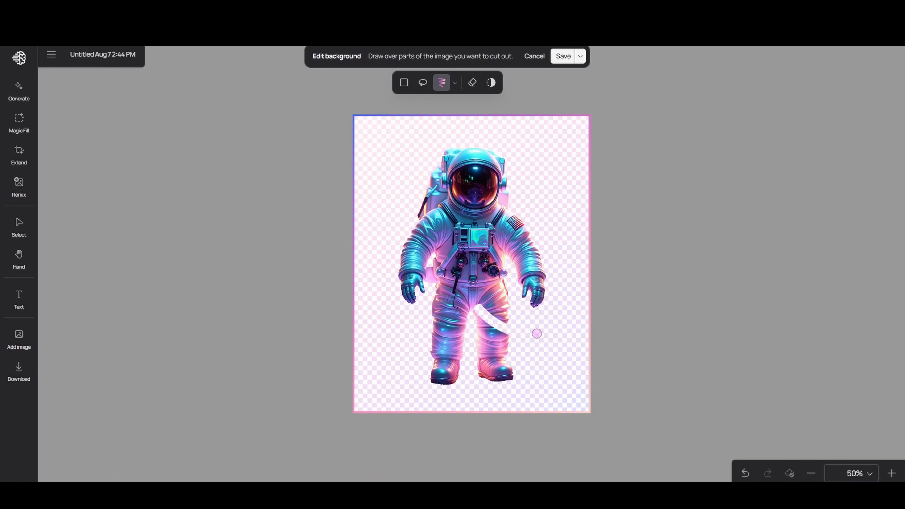
pyautogui.click(746, 477)
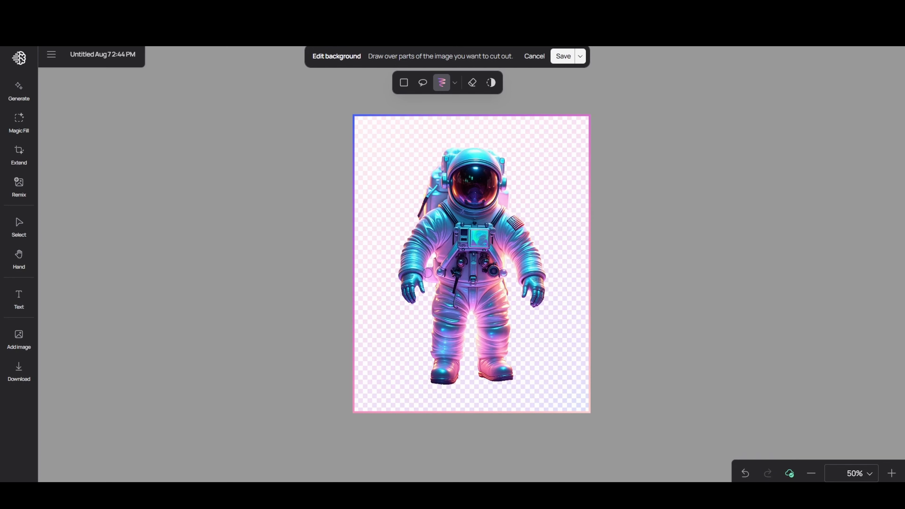
pyautogui.moveTo(428, 273); pyautogui.dragTo(432, 283)
pyautogui.click(563, 58)
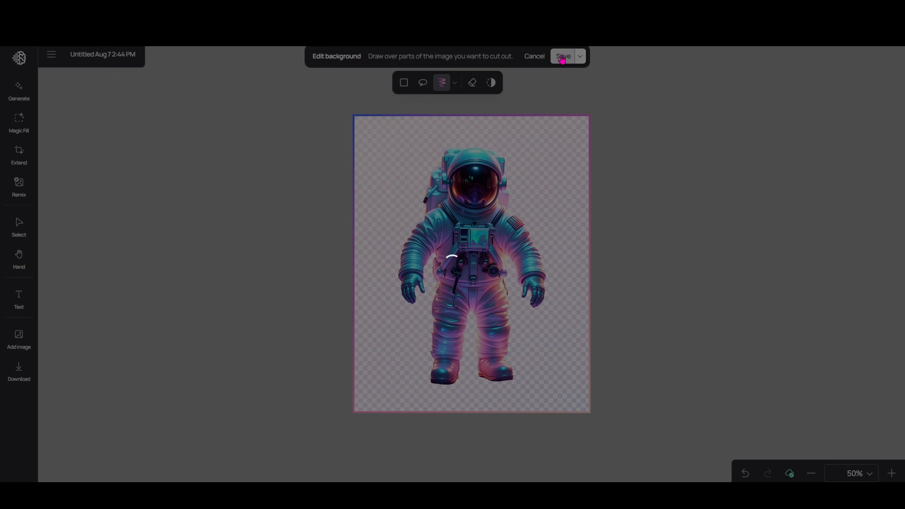
pyautogui.moveTo(511, 316); pyautogui.dragTo(173, 326)
pyautogui.click(545, 262)
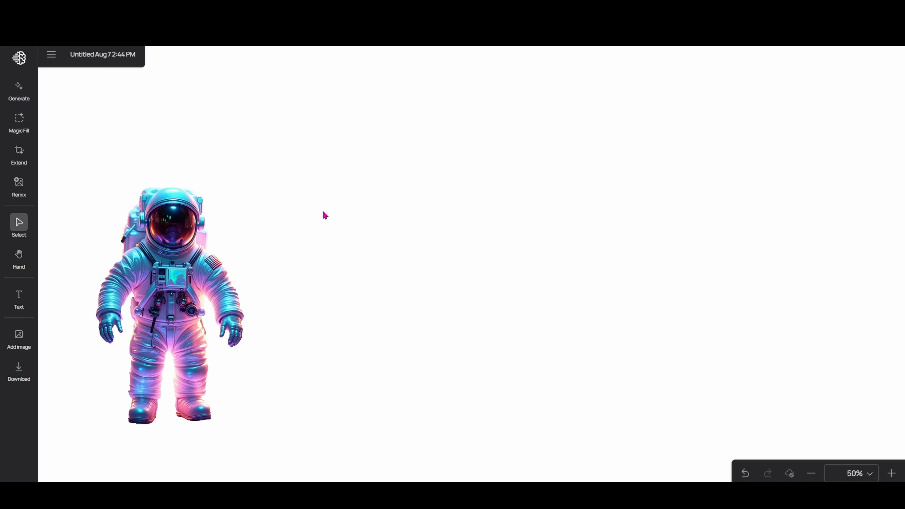
# Step: Generate a 16:9 image from the prompt "mars" with Magic Prompt kept off
pyautogui.click(22, 100)
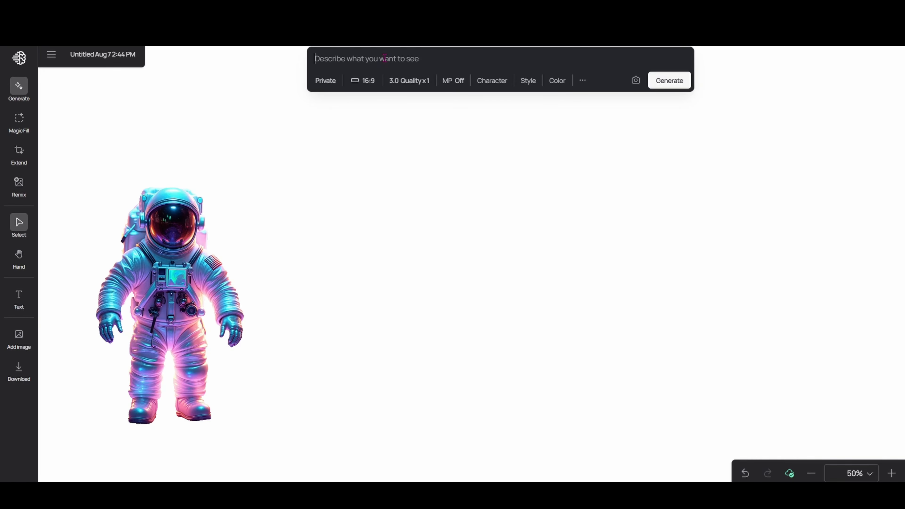
pyautogui.write('mars')
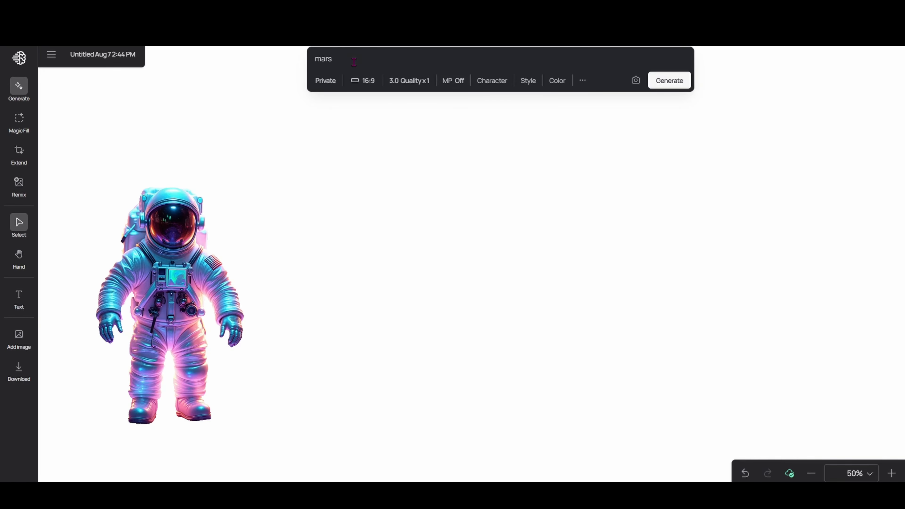
pyautogui.click(361, 85)
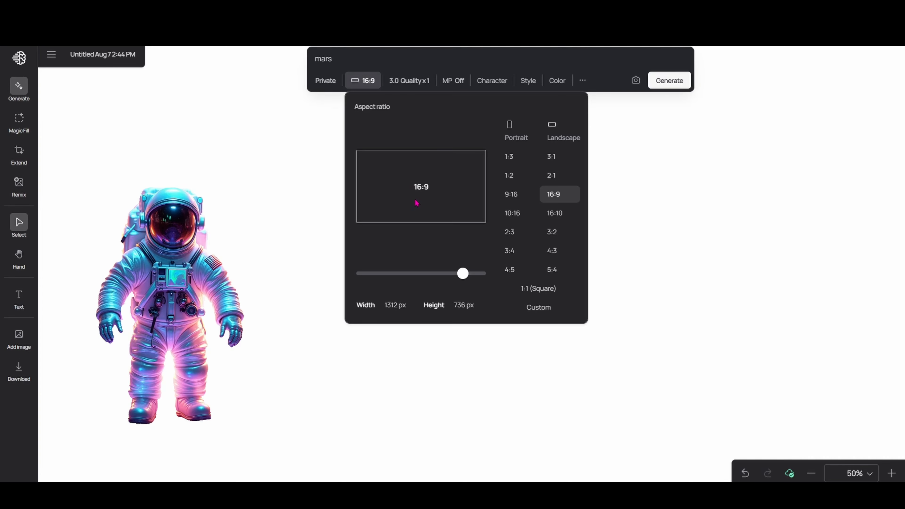
pyautogui.click(643, 197)
pyautogui.click(458, 87)
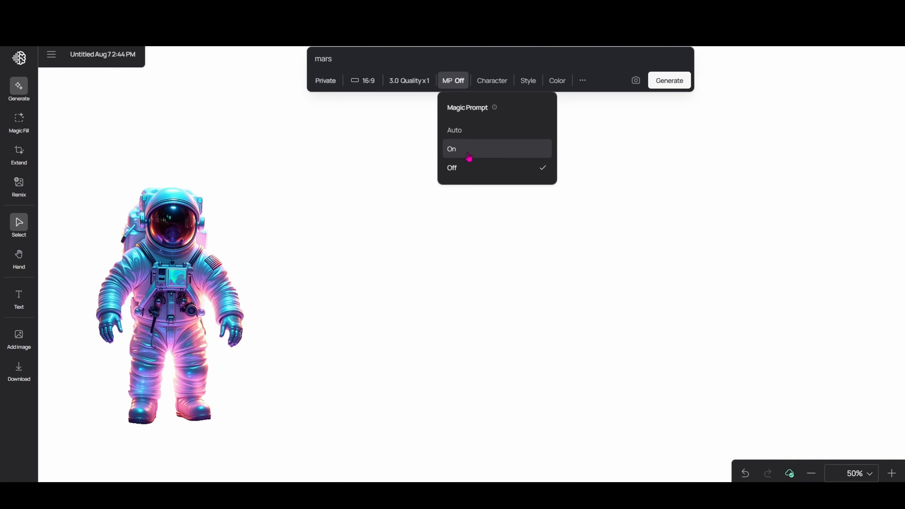
pyautogui.click(471, 172)
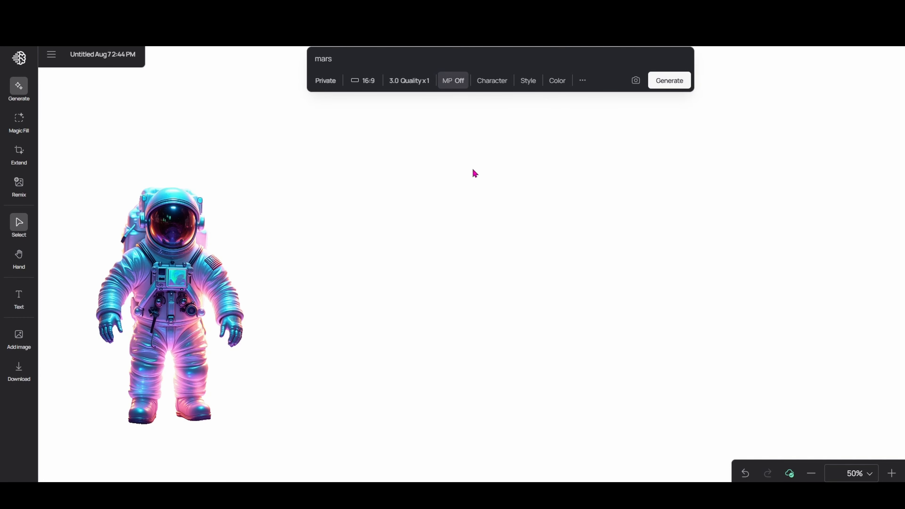
pyautogui.click(674, 83)
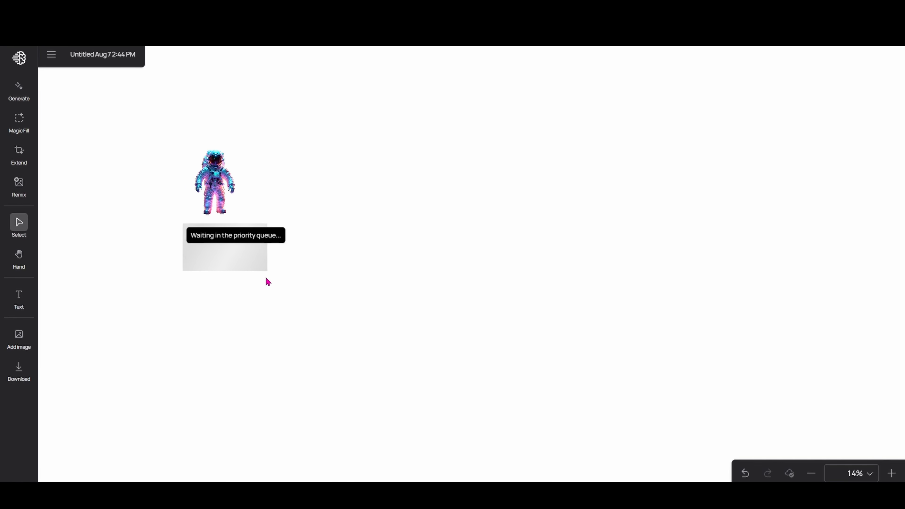
# Step: Enlarge the generating mars image to about three times its size and move it to the lower right, away from the astronaut cutout
pyautogui.moveTo(266, 270); pyautogui.dragTo(437, 366)
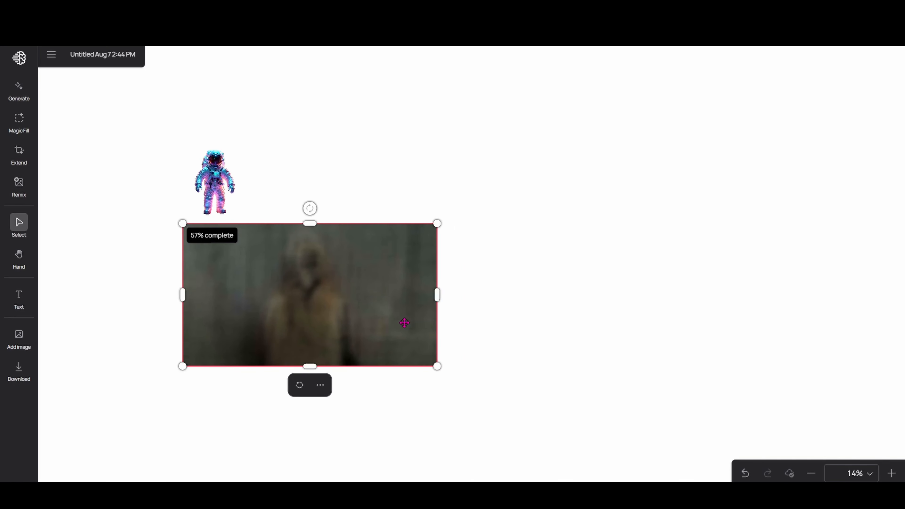
pyautogui.moveTo(399, 319); pyautogui.dragTo(800, 229)
pyautogui.moveTo(698, 228); pyautogui.dragTo(538, 419)
pyautogui.scroll(3, 479, 223)
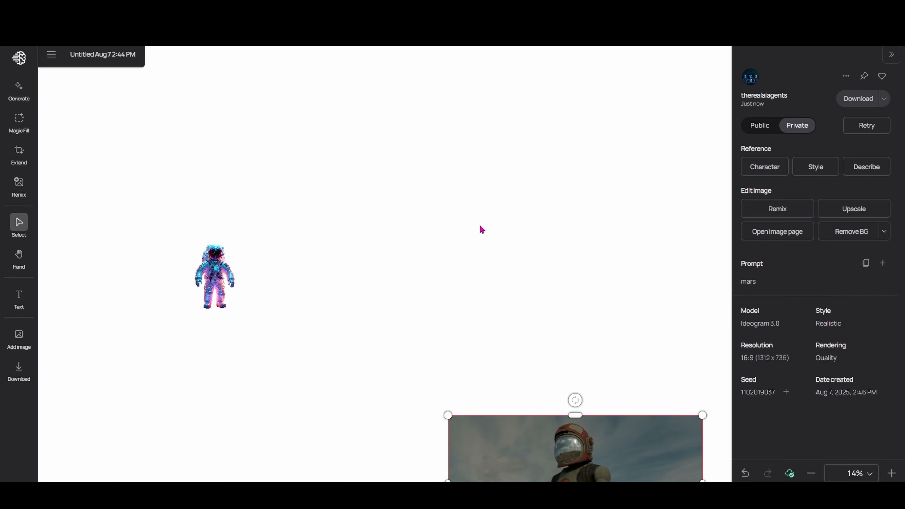
# Step: Generate an image from the new prompt "mars, the surface of the planet with a large carter off in the distance, photorealistic, no characters"
pyautogui.scroll(-2, 480, 226)
pyautogui.click(18, 89)
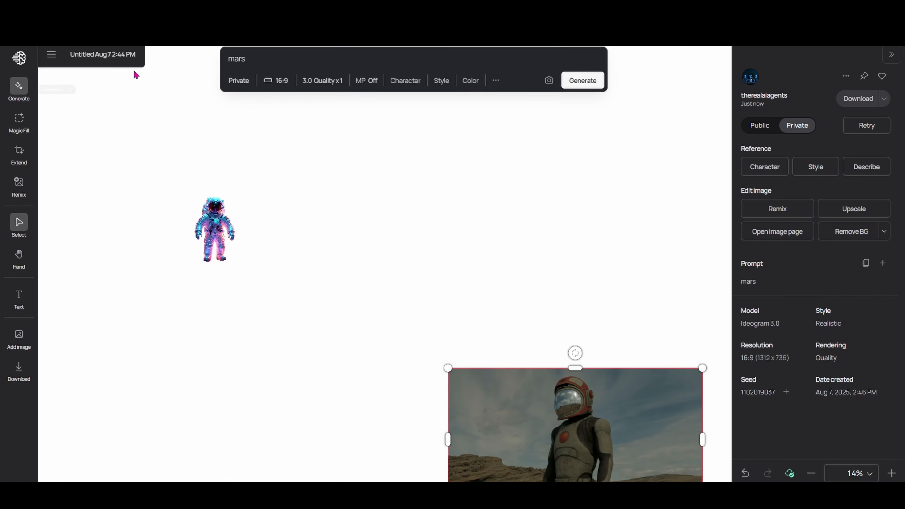
pyautogui.moveTo(253, 60); pyautogui.dragTo(213, 58)
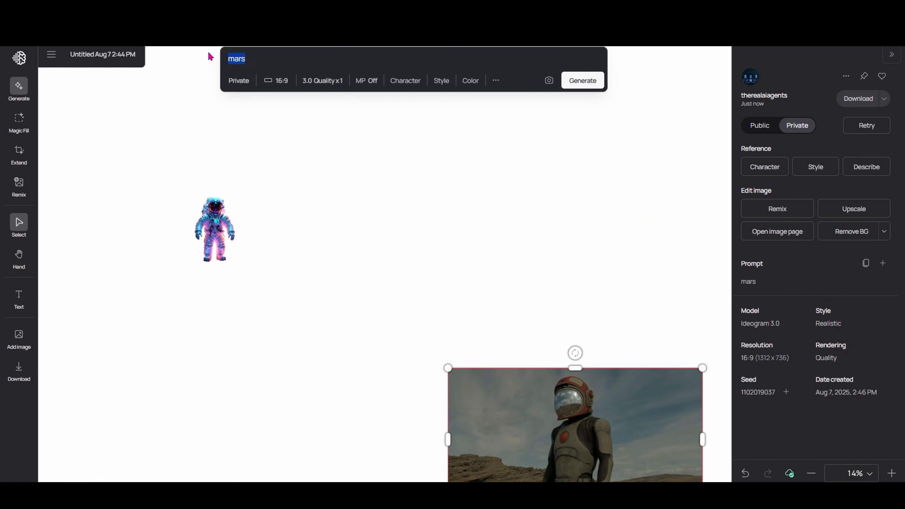
pyautogui.press('BackSpace')
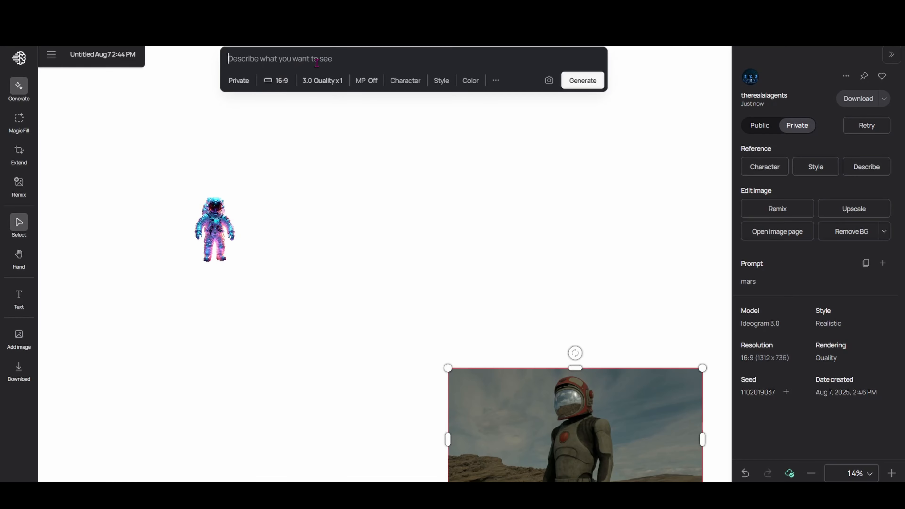
pyautogui.write('mars, the surface of the planet with a large carter off in the distance, photorealistic, no characters')
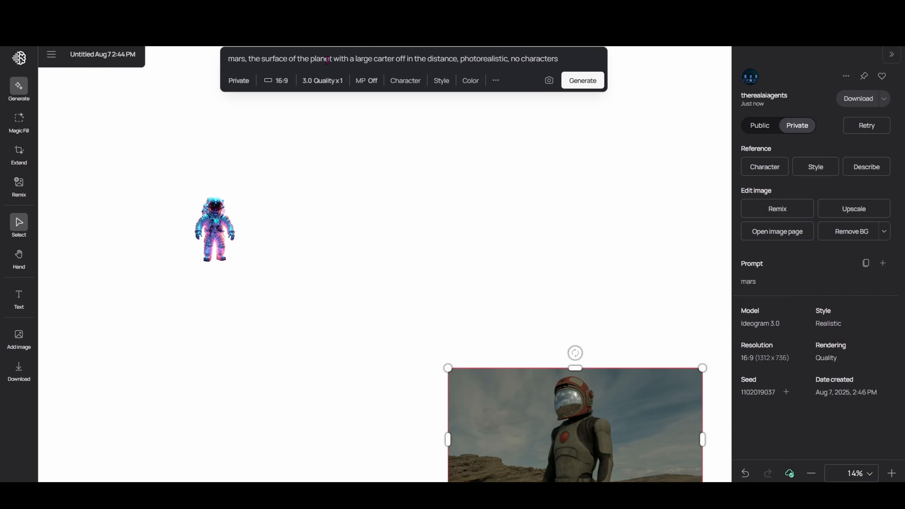
pyautogui.click(575, 76)
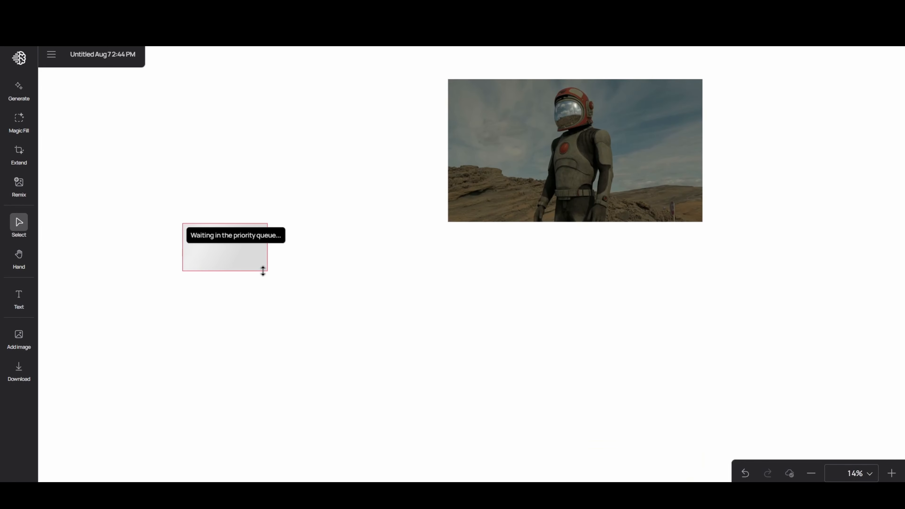
# Step: Enlarge the new Mars landscape image to nearly three times its size and move the astronaut cutout just above it
pyautogui.moveTo(269, 272); pyautogui.dragTo(441, 330)
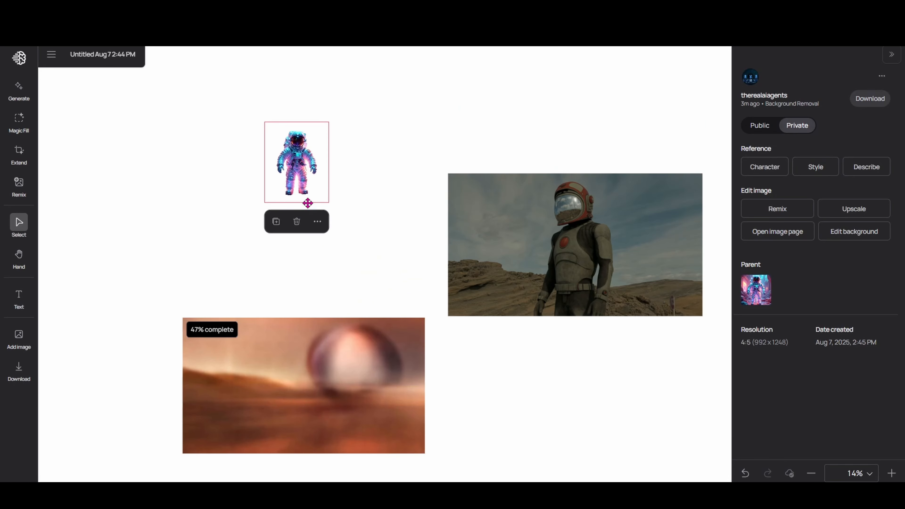
pyautogui.moveTo(308, 203); pyautogui.dragTo(346, 267)
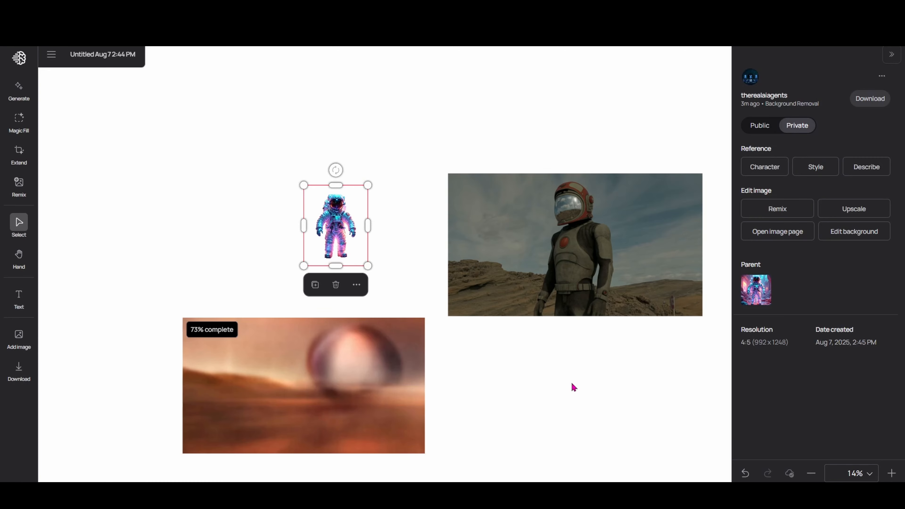
# Step: Generate another image from the same Mars surface prompt with Magic Prompt set to On
pyautogui.scroll(3, 571, 384)
pyautogui.scroll(-3, 427, 179)
pyautogui.click(19, 86)
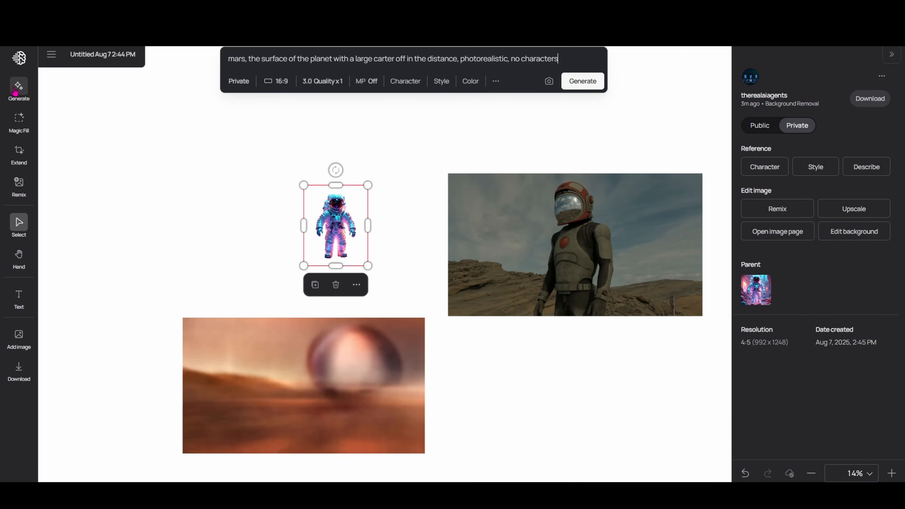
pyautogui.click(372, 85)
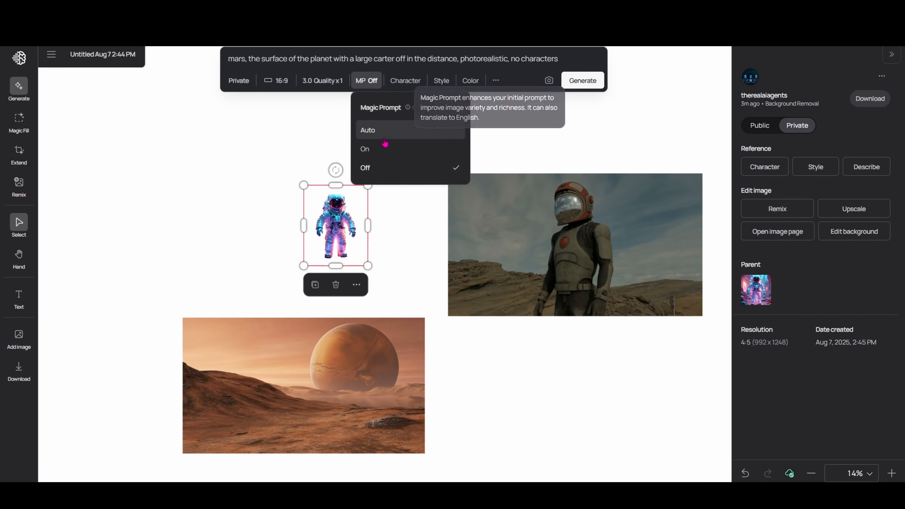
pyautogui.click(370, 149)
pyautogui.click(579, 81)
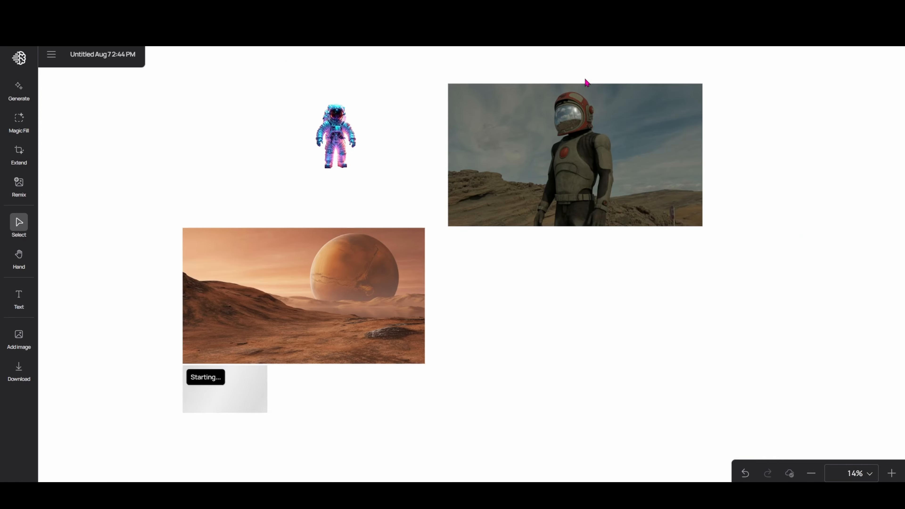
# Step: Enlarge the generating Mars image to nearly three times its size and move it below the helmeted character image
pyautogui.moveTo(264, 270); pyautogui.dragTo(408, 354)
pyautogui.moveTo(345, 321); pyautogui.dragTo(692, 253)
pyautogui.scroll(3, 402, 313)
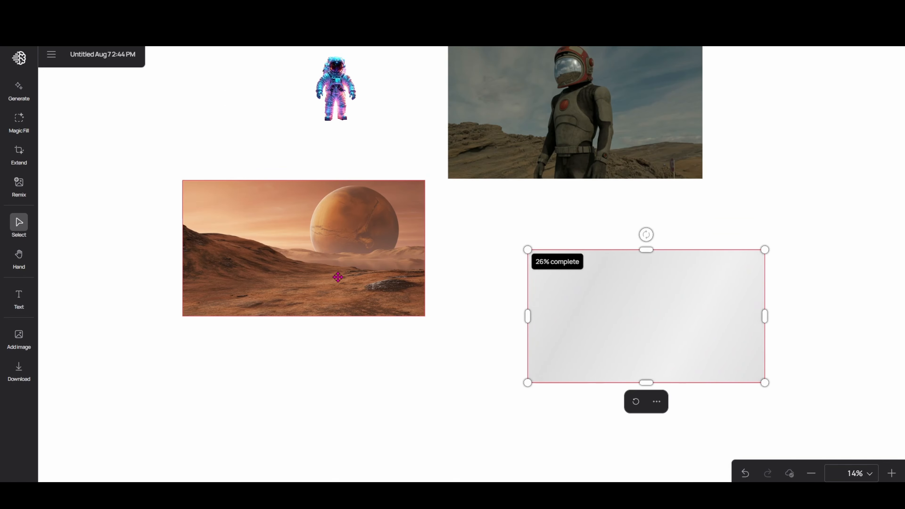
# Step: Duplicate the astronaut cutout below the planet landscape and place the copy at the crater image's lower-left corner
pyautogui.moveTo(335, 93); pyautogui.dragTo(168, 421)
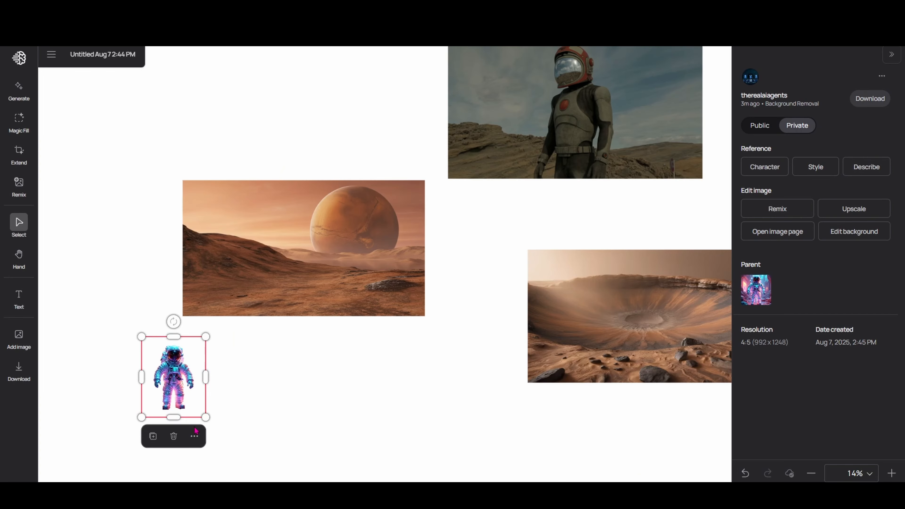
pyautogui.click(197, 443)
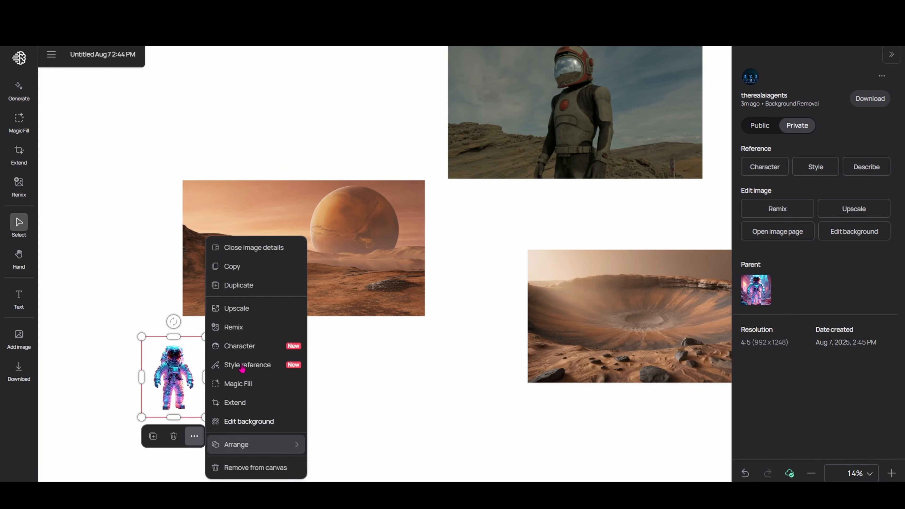
pyautogui.click(252, 287)
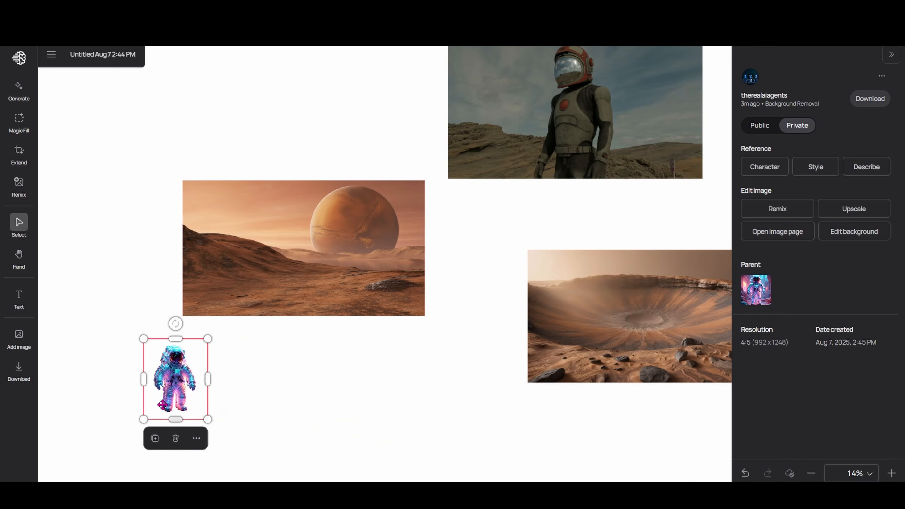
pyautogui.moveTo(184, 369); pyautogui.dragTo(552, 415)
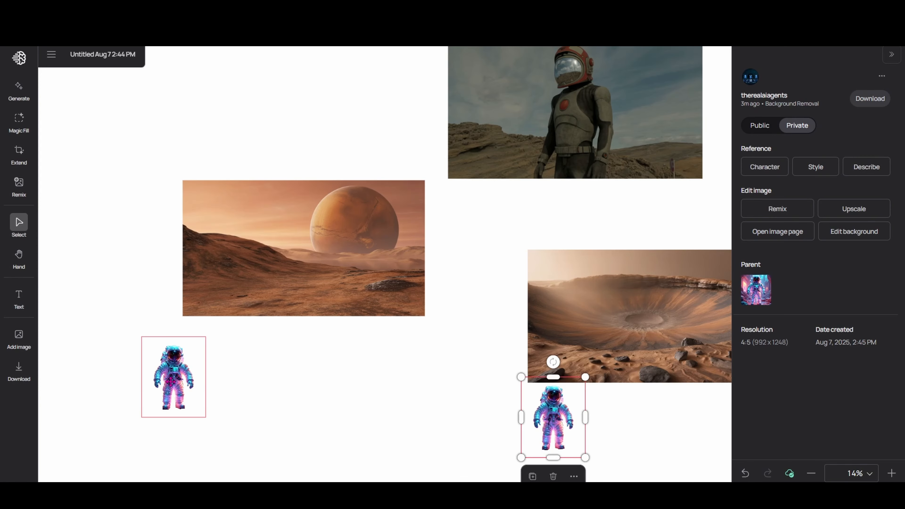
# Step: Place the original astronaut cutout over the planet landscape and send the landscape backward so the astronaut is in front
pyautogui.moveTo(174, 378); pyautogui.dragTo(261, 263)
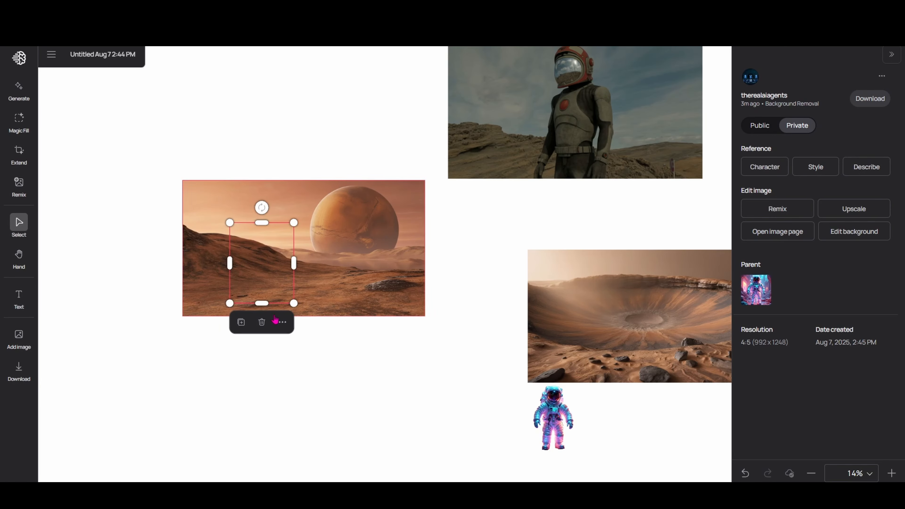
pyautogui.click(331, 380)
pyautogui.click(260, 274)
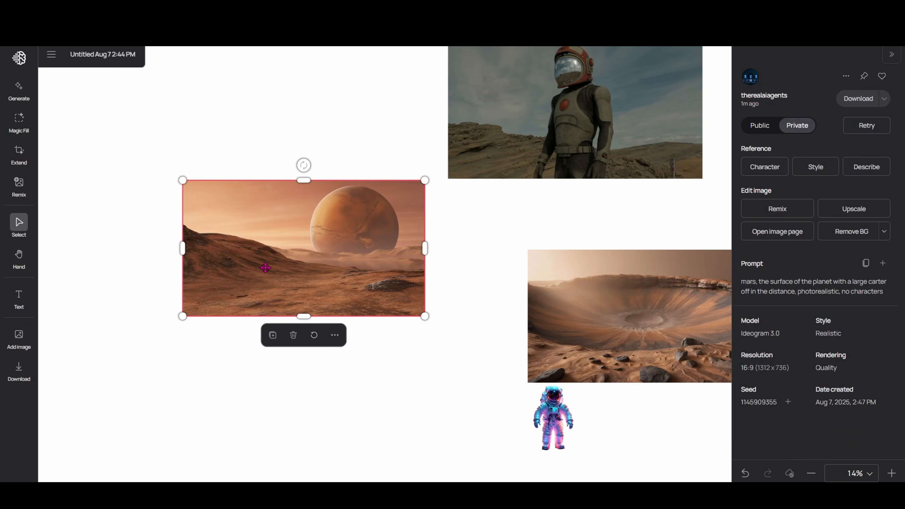
pyautogui.click(335, 337)
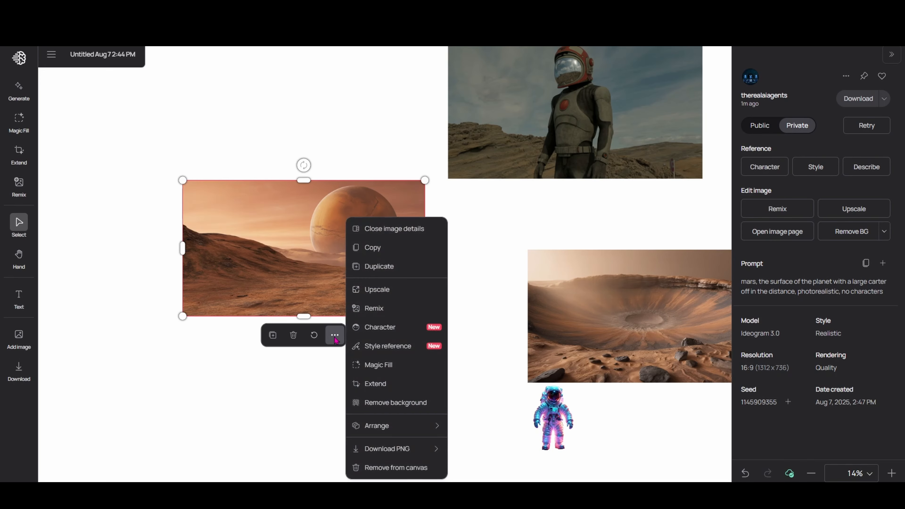
pyautogui.moveTo(376, 430)
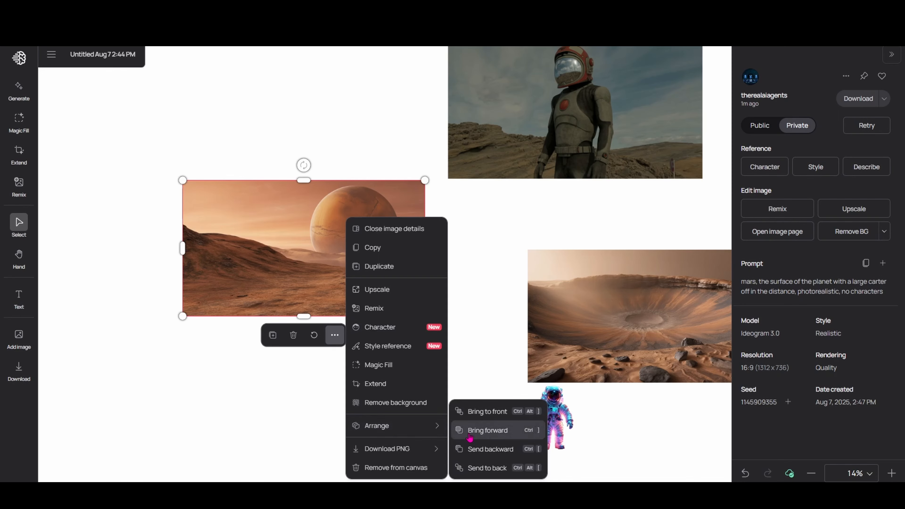
pyautogui.click(473, 453)
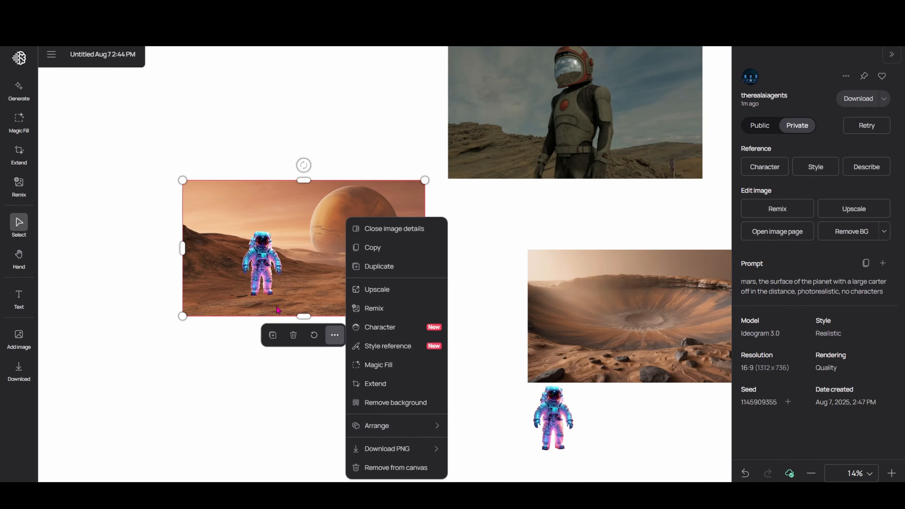
pyautogui.click(258, 284)
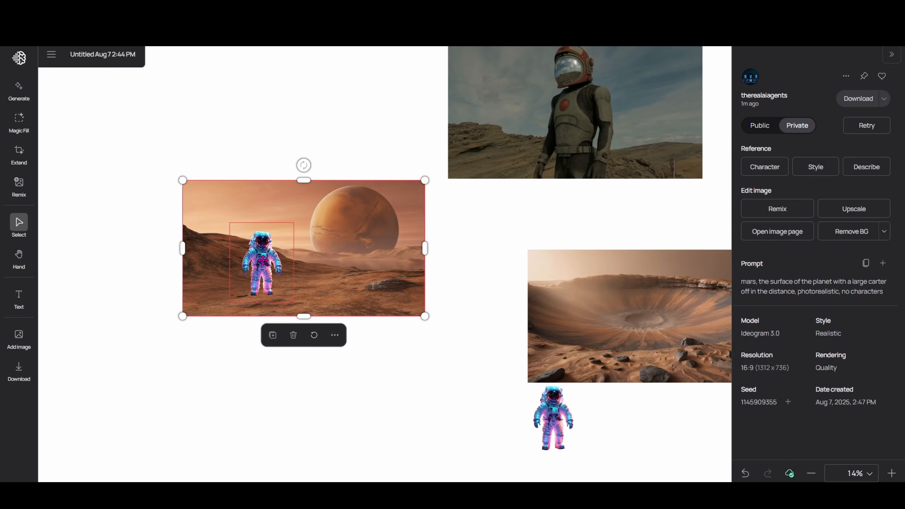
# Step: Shift the astronaut slightly right and down so it stands on the planet landscape's foreground
pyautogui.moveTo(262, 262); pyautogui.dragTo(293, 271)
pyautogui.click(263, 263)
pyautogui.click(351, 389)
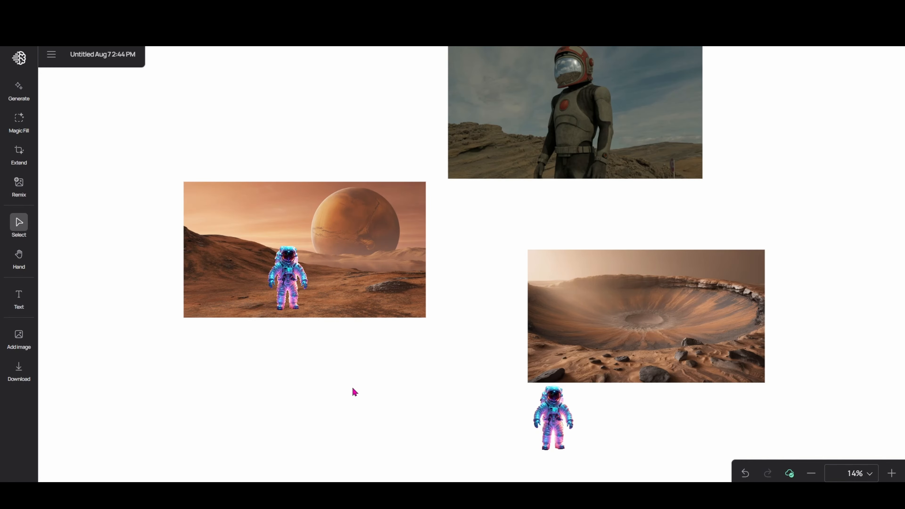
# Step: Place the duplicate astronaut over the crater image's centre and shrink it slightly
pyautogui.moveTo(563, 430); pyautogui.dragTo(656, 299)
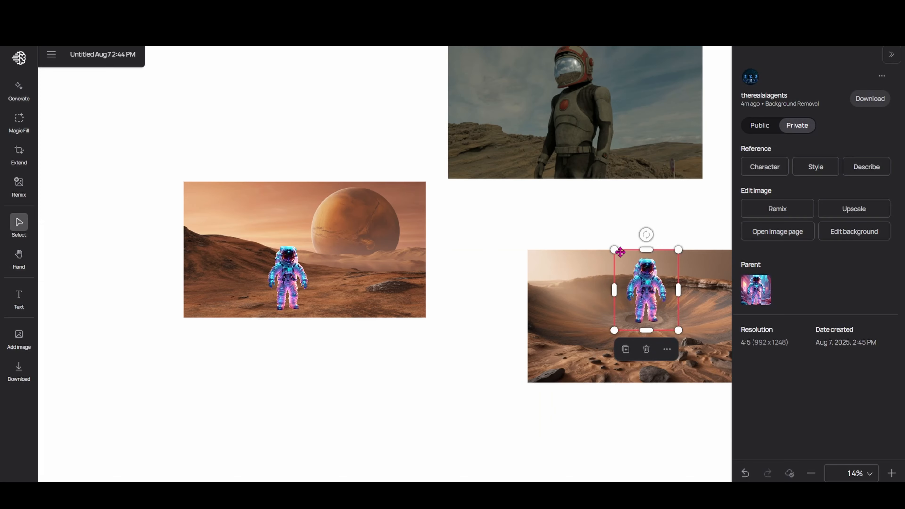
pyautogui.moveTo(613, 250)
pyautogui.mouseDown()
pyautogui.moveTo(654, 299)
pyautogui.moveTo(614, 265)
pyautogui.mouseUp()
pyautogui.moveTo(643, 290); pyautogui.dragTo(639, 286)
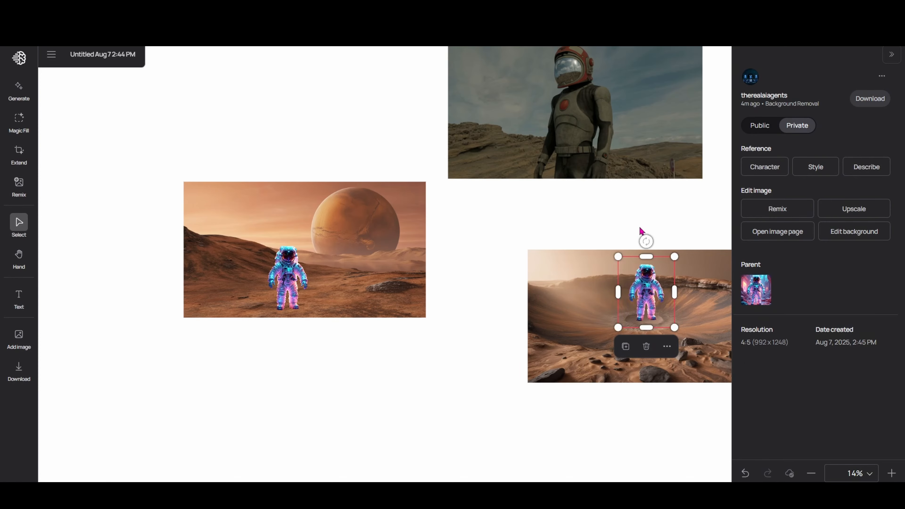
pyautogui.click(639, 230)
# Step: Select the planet landscape together with its astronaut and move both as one to a new spot on the canvas
pyautogui.scroll(-1, 352, 329)
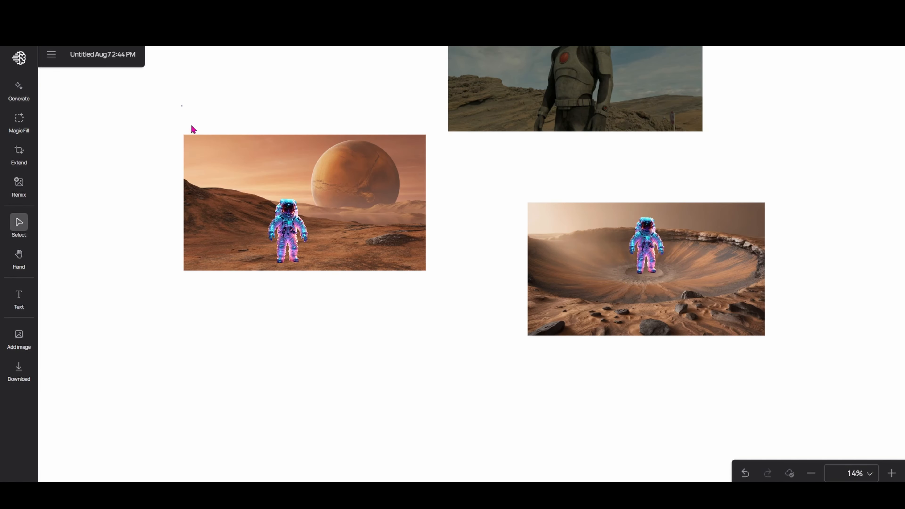
pyautogui.moveTo(181, 105); pyautogui.dragTo(423, 298)
pyautogui.moveTo(349, 184); pyautogui.dragTo(287, 215)
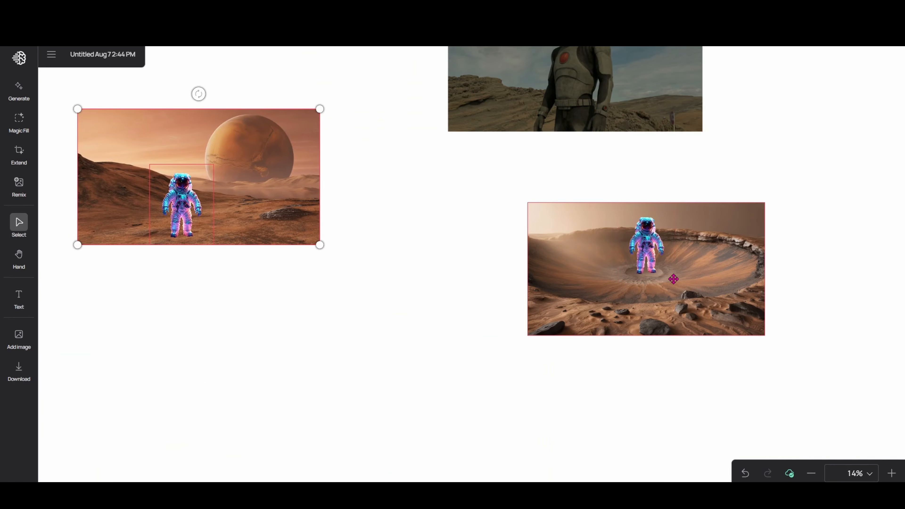
pyautogui.moveTo(190, 203); pyautogui.dragTo(283, 331)
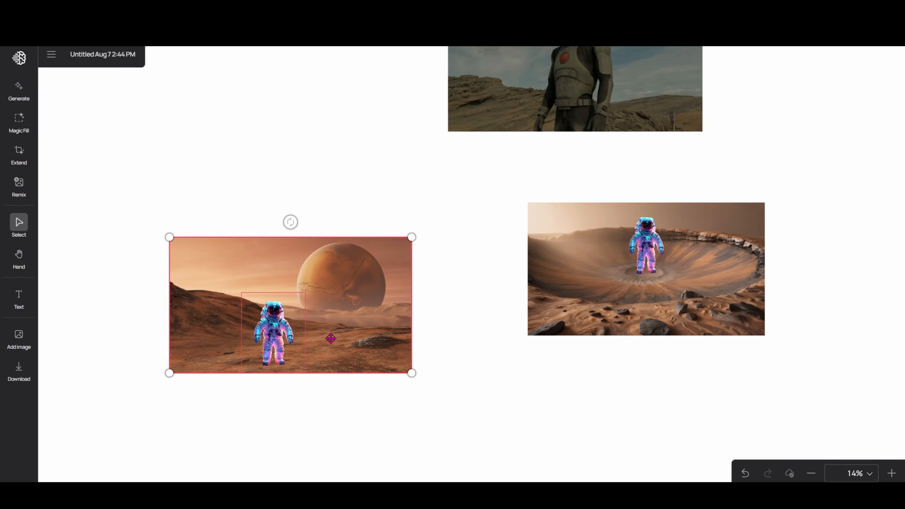
# Step: Switch to the Extended Scenes canvas from the list of canvases
pyautogui.scroll(3, 477, 228)
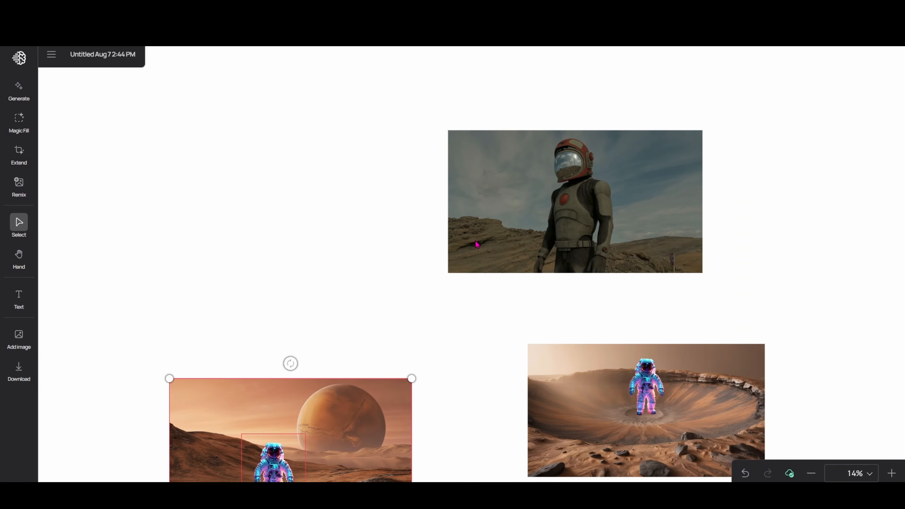
pyautogui.scroll(-2, 477, 244)
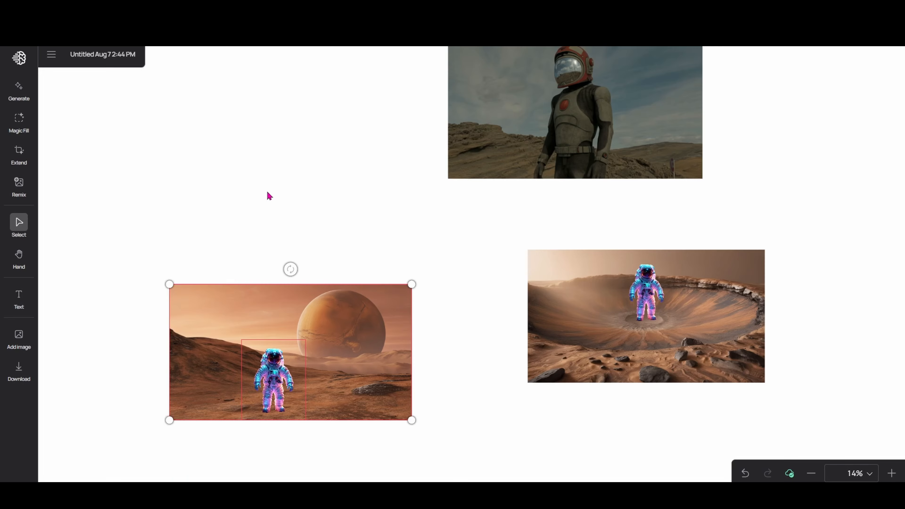
pyautogui.click(51, 54)
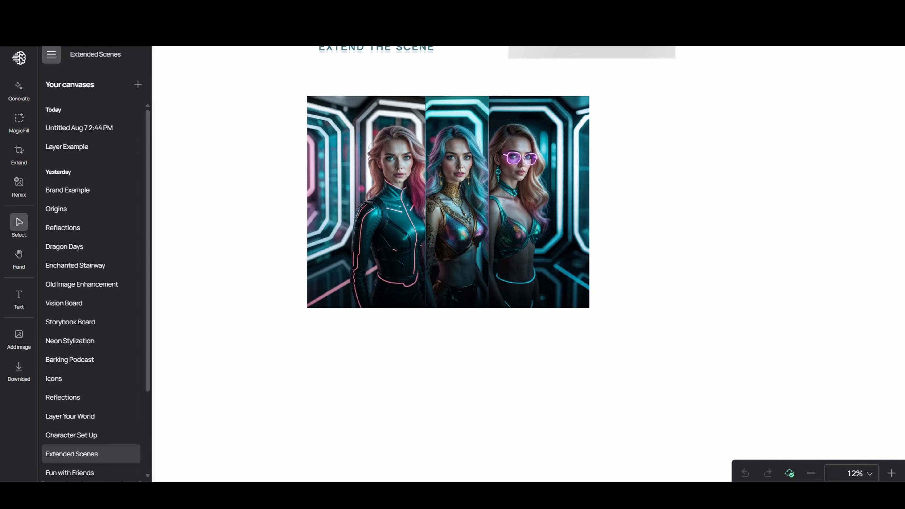
# Step: Paste the copied portrait image into an empty canvas area below the three-woman scene and enlarge it to about three times its size
pyautogui.hotkey('ctrl', 'v')
pyautogui.moveTo(479, 248); pyautogui.dragTo(369, 374)
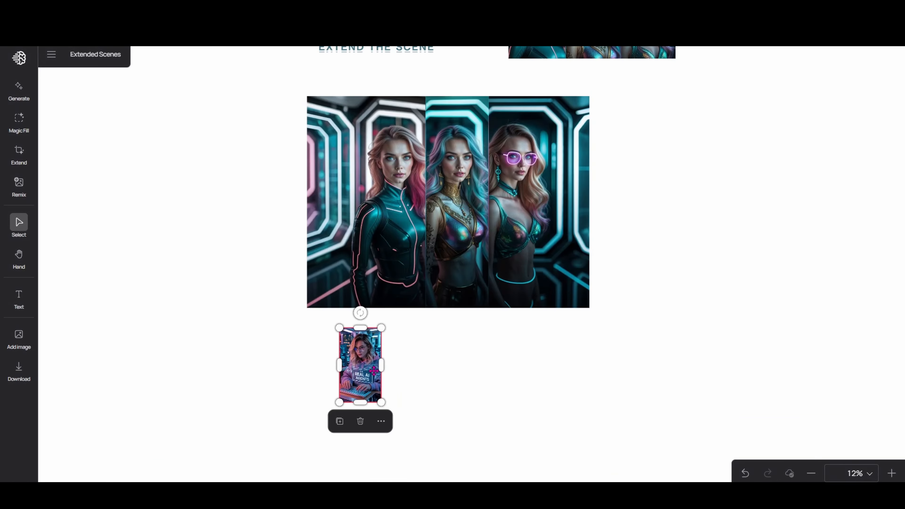
pyautogui.scroll(-6, 426, 174)
pyautogui.moveTo(364, 88); pyautogui.dragTo(501, 364)
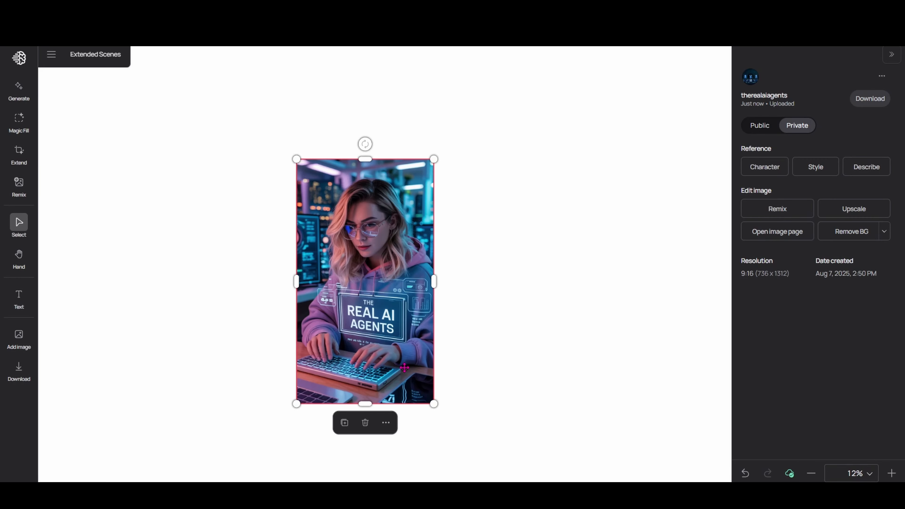
pyautogui.moveTo(388, 363); pyautogui.dragTo(400, 325)
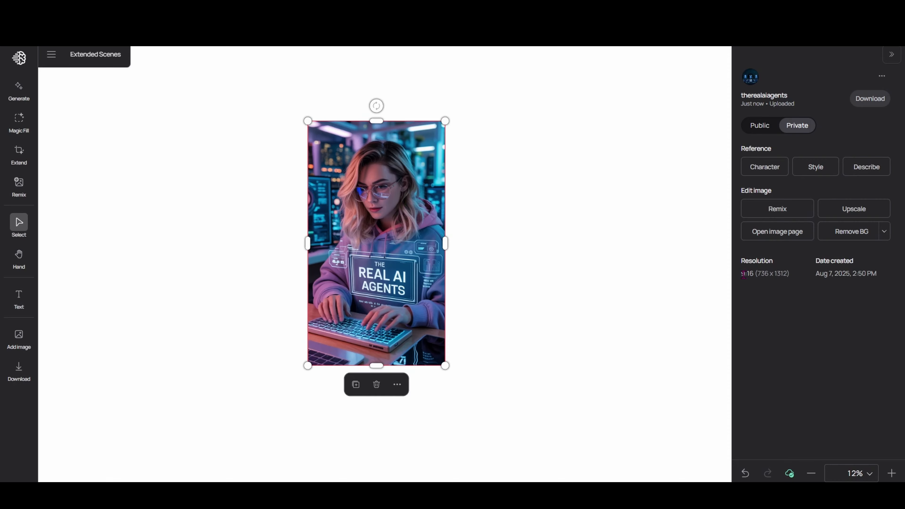
# Step: Check the aspect ratio and pixel resolution of the pasted portrait in its image details
pyautogui.moveTo(745, 274); pyautogui.dragTo(800, 276)
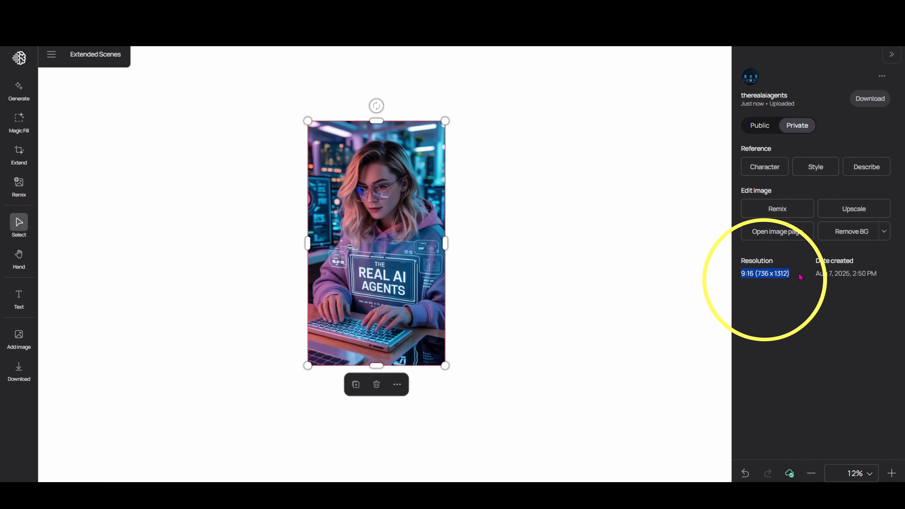
pyautogui.click(593, 288)
pyautogui.click(423, 260)
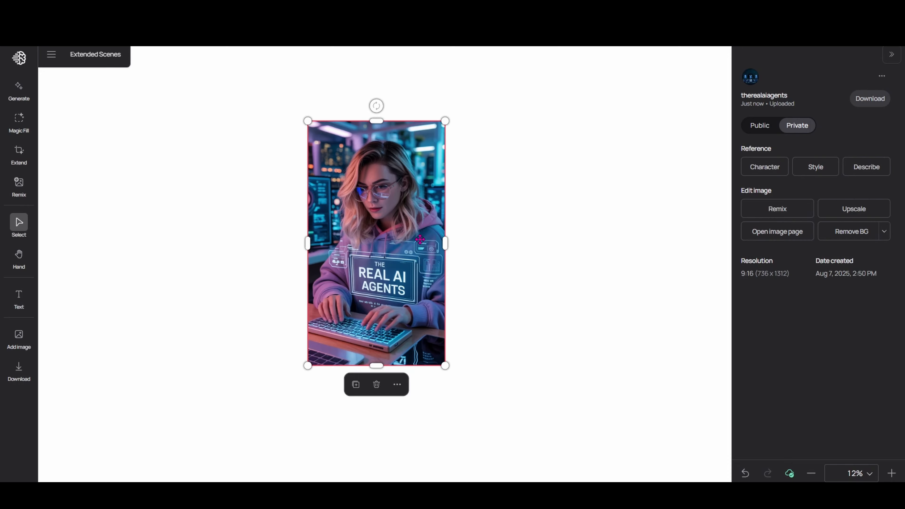
# Step: Start Extend on the portrait image and set the extension frame's aspect ratio to 16:9
pyautogui.moveTo(420, 240); pyautogui.dragTo(430, 257)
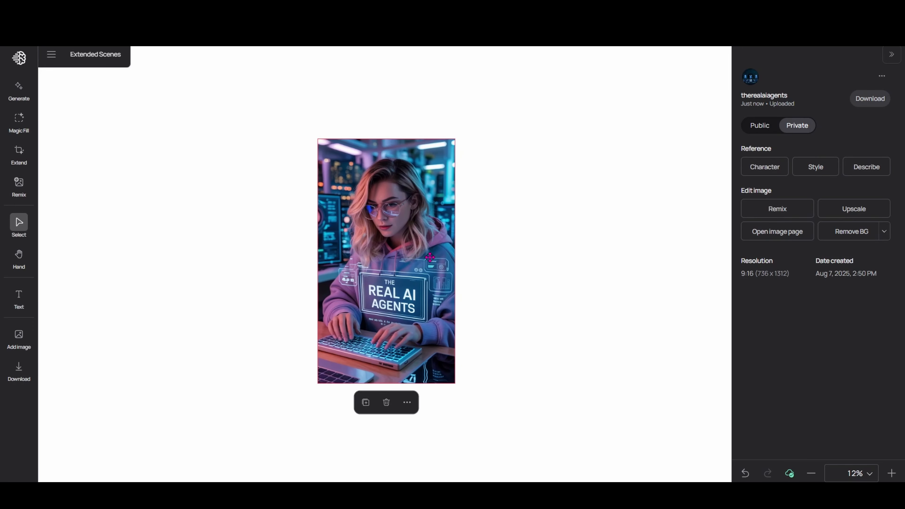
pyautogui.click(406, 403)
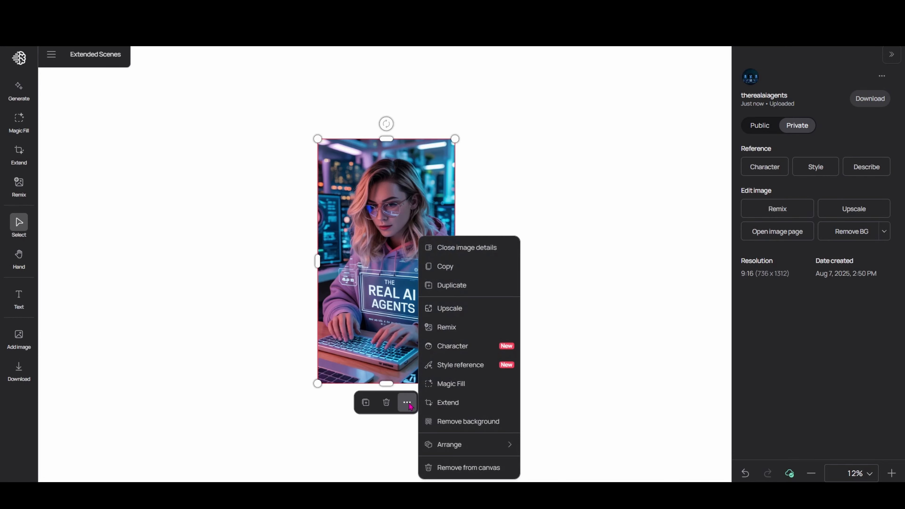
pyautogui.click(446, 406)
pyautogui.moveTo(408, 276)
pyautogui.mouseDown()
pyautogui.moveTo(392, 313)
pyautogui.moveTo(397, 286)
pyautogui.moveTo(388, 280)
pyautogui.moveTo(400, 287)
pyautogui.mouseUp()
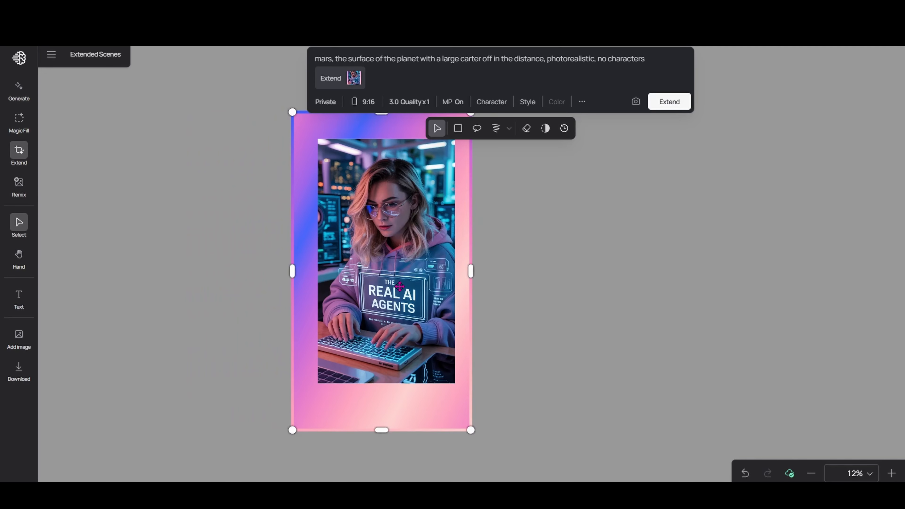
pyautogui.click(366, 104)
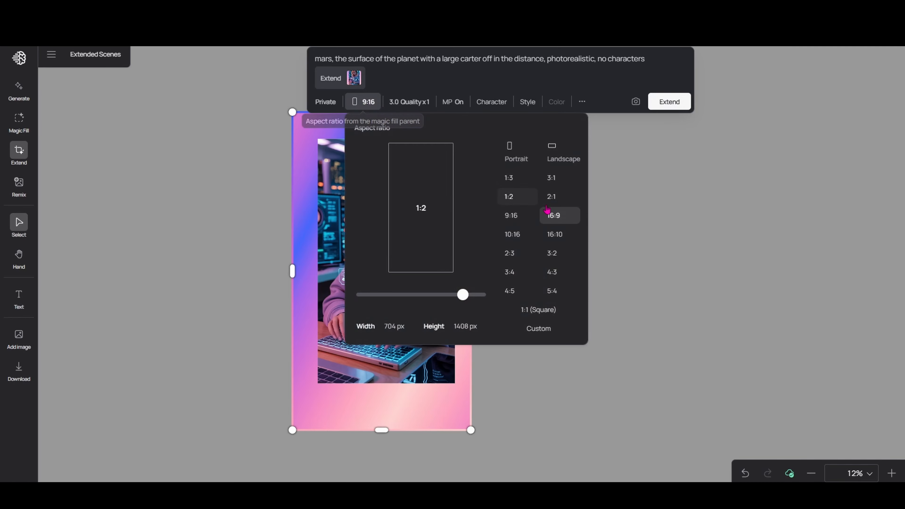
pyautogui.click(556, 216)
pyautogui.click(753, 87)
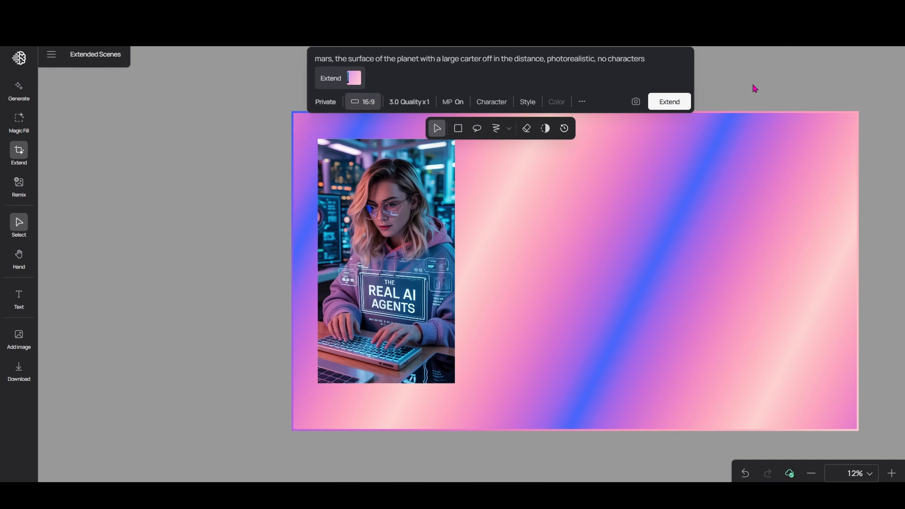
# Step: Move the 16:9 extension frame so the portrait sits near its centre with space on both sides
pyautogui.moveTo(410, 255); pyautogui.dragTo(322, 268)
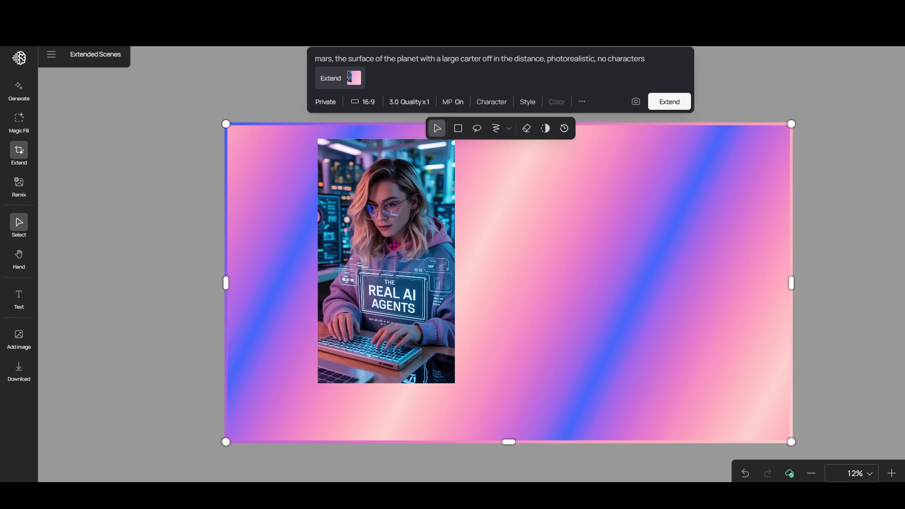
pyautogui.moveTo(394, 245); pyautogui.dragTo(295, 238)
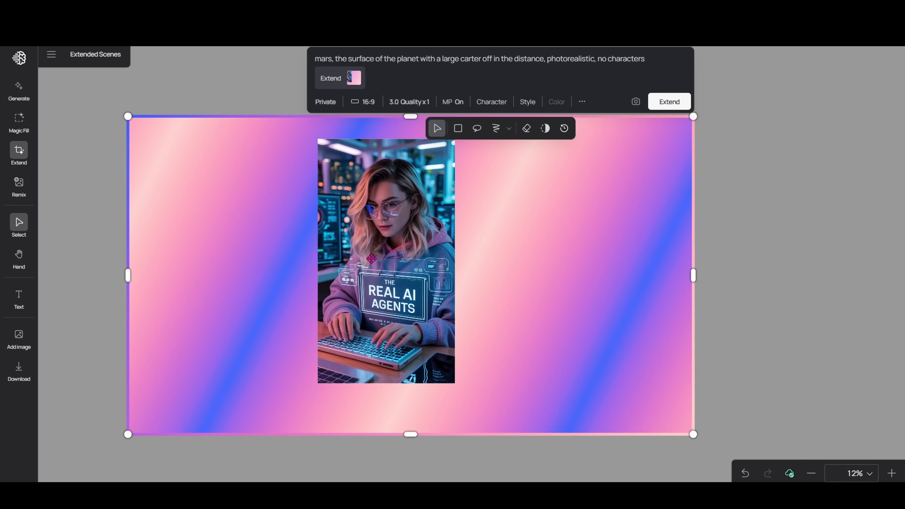
# Step: Centre the 16:9 frame on the portrait and extend it with the prompt "the woman is working in a high tech office"
pyautogui.moveTo(372, 259); pyautogui.dragTo(364, 259)
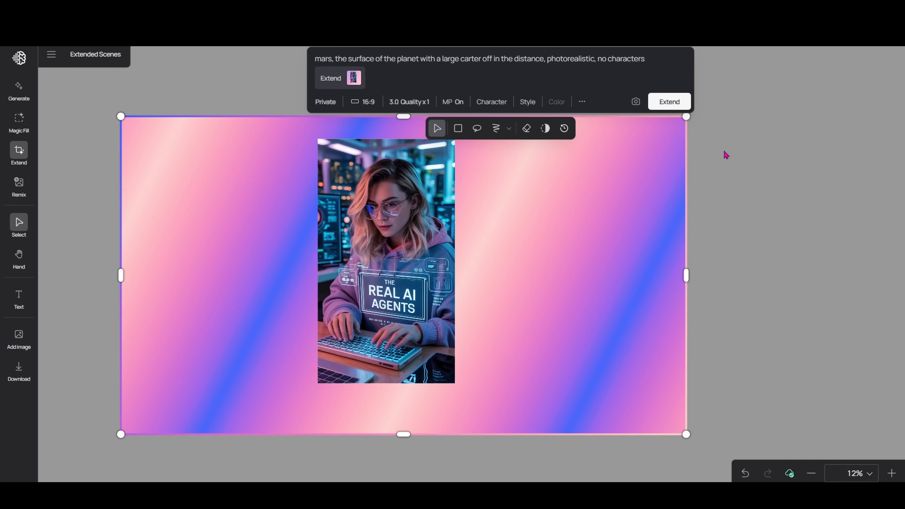
pyautogui.moveTo(659, 67); pyautogui.dragTo(187, 85)
pyautogui.press('BackSpace')
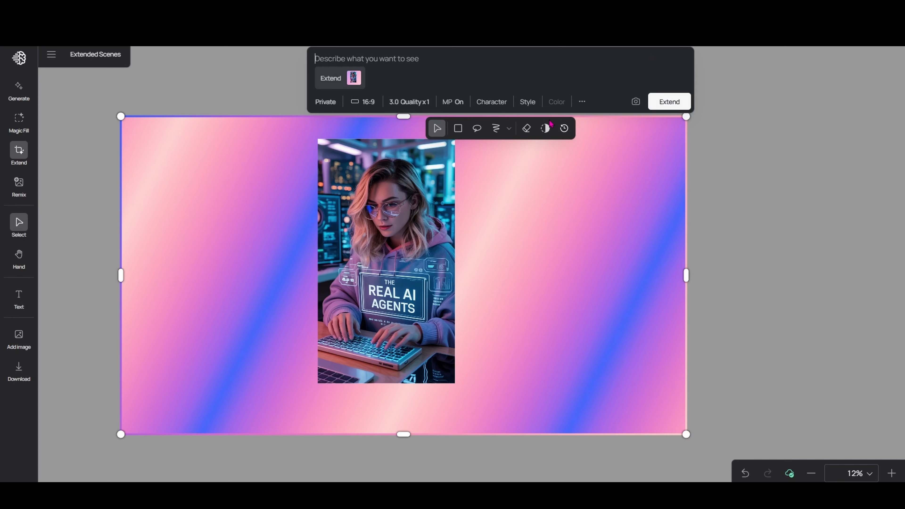
pyautogui.write('the woman is working in a high tech office')
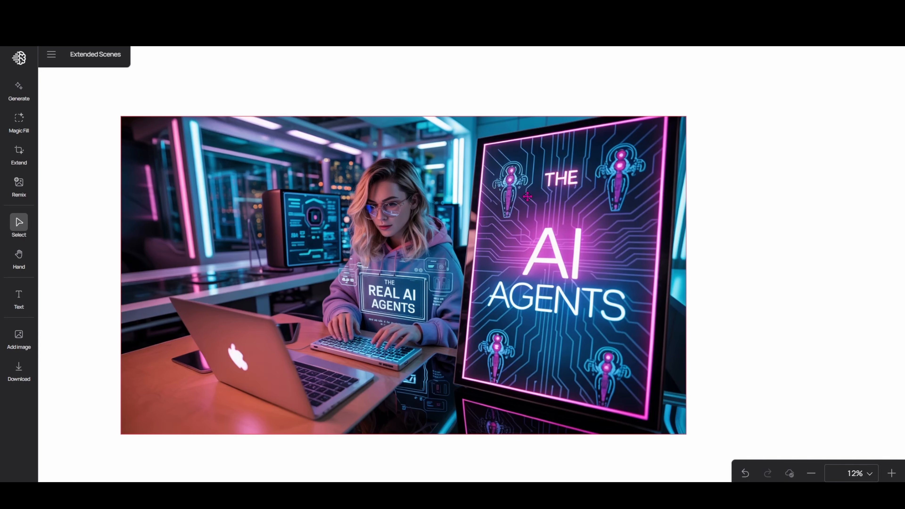
# Step: Shrink the extended office image to a bit under half its size and move it away from the original portrait
pyautogui.click(426, 256)
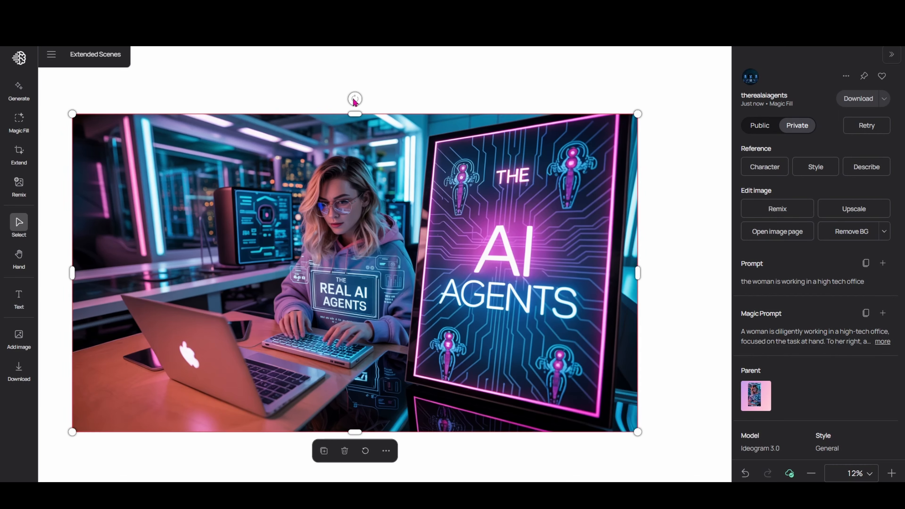
pyautogui.moveTo(424, 249); pyautogui.dragTo(496, 222)
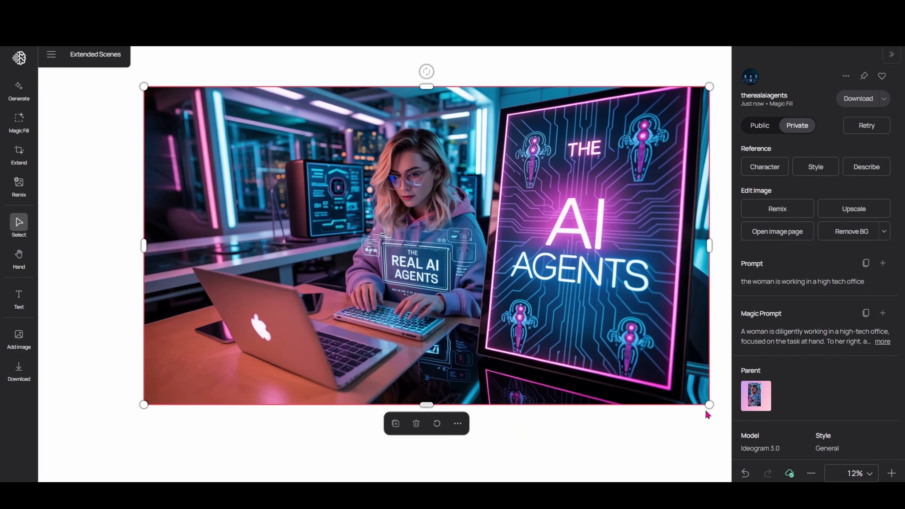
pyautogui.moveTo(709, 404); pyautogui.dragTo(403, 233)
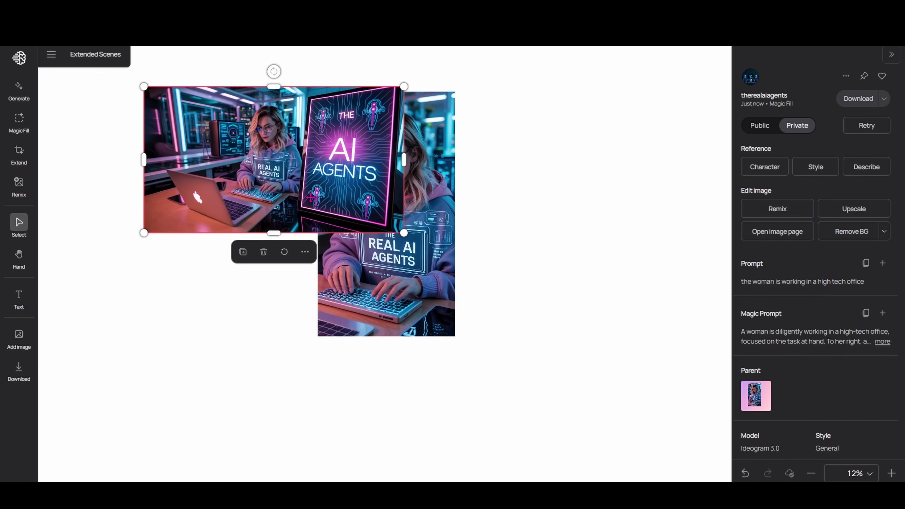
pyautogui.moveTo(313, 201); pyautogui.dragTo(798, 453)
# Step: Extend the portrait again at 16:9 with the same prompt, placing most of the empty frame area to the portrait's left
pyautogui.press('e')
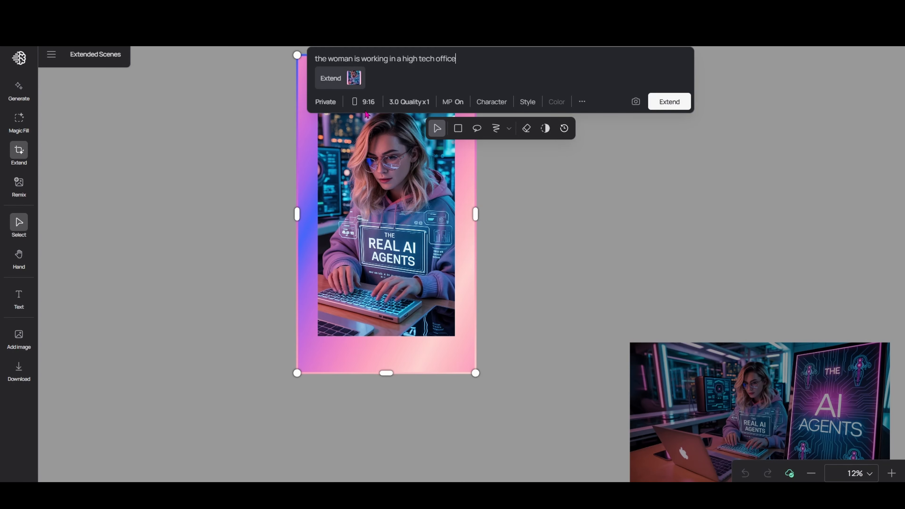
pyautogui.click(363, 101)
pyautogui.click(553, 216)
pyautogui.moveTo(603, 250); pyautogui.dragTo(293, 199)
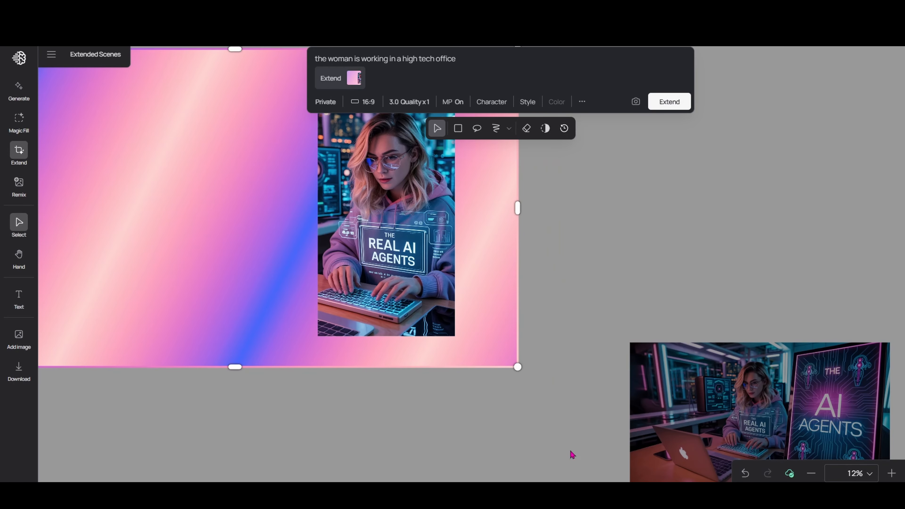
pyautogui.click(811, 474)
pyautogui.click(811, 474)
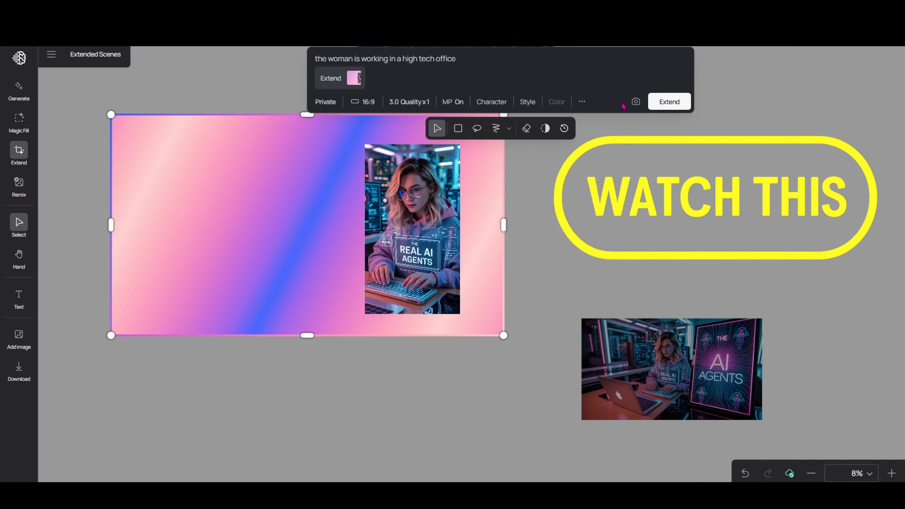
pyautogui.click(669, 102)
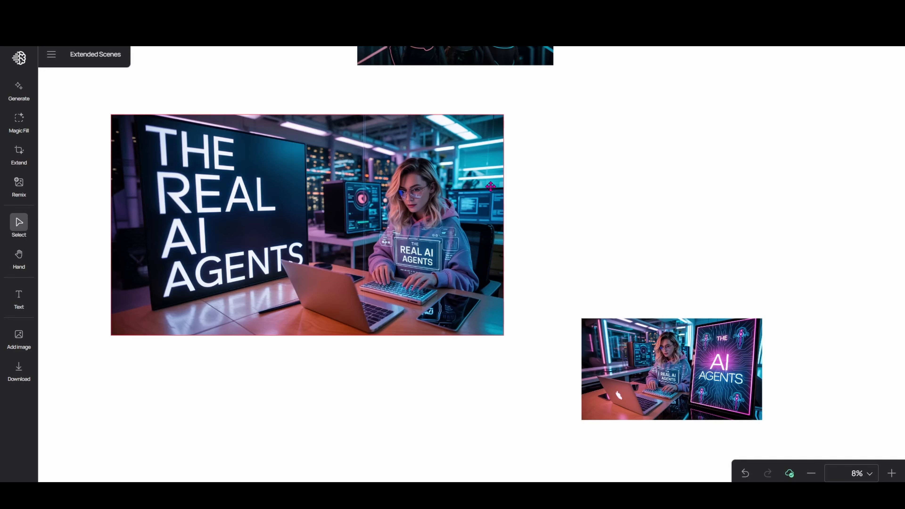
# Step: Shrink the new extended image to about 60 percent and arrange it on the canvas with the original portrait above it
pyautogui.moveTo(375, 243); pyautogui.dragTo(304, 358)
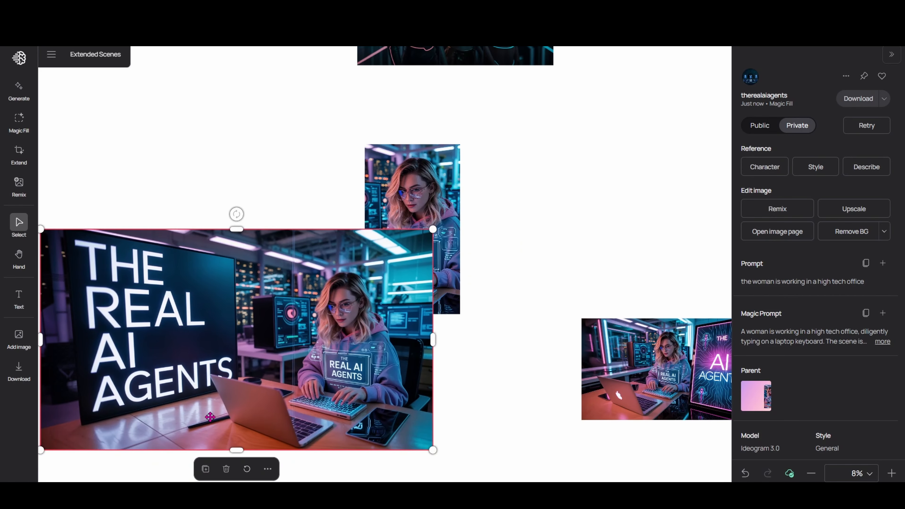
pyautogui.moveTo(338, 399); pyautogui.dragTo(376, 424)
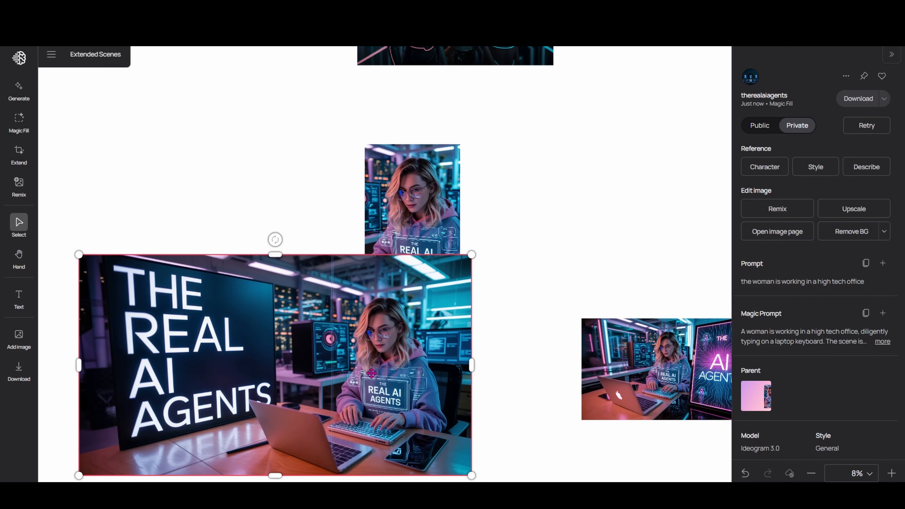
pyautogui.moveTo(331, 360); pyautogui.dragTo(357, 275)
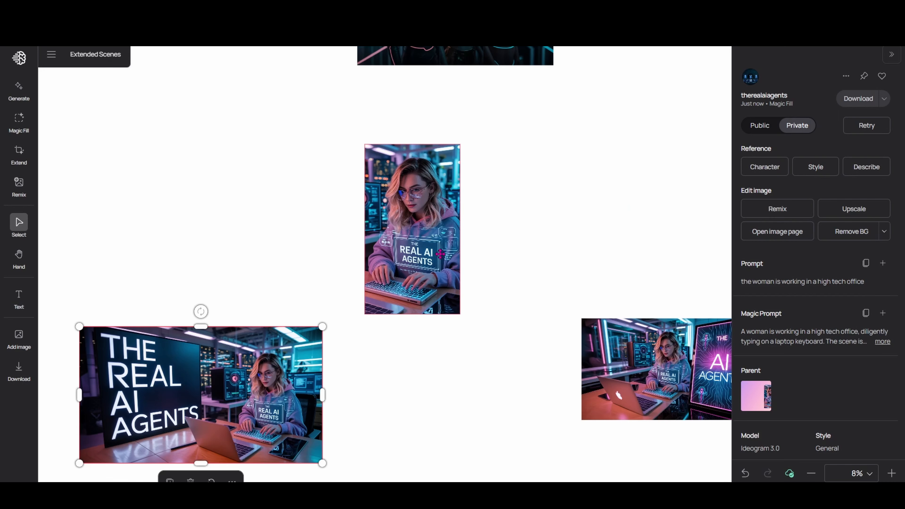
pyautogui.moveTo(423, 246); pyautogui.dragTo(258, 219)
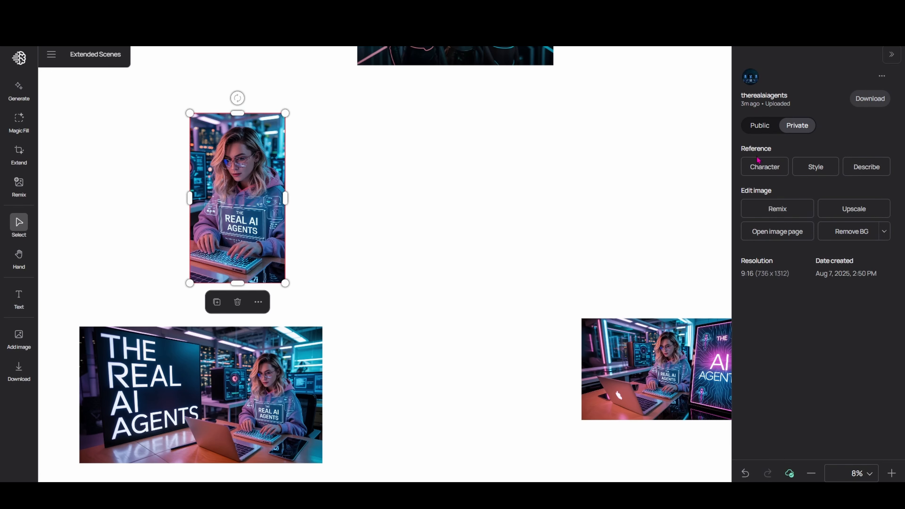
# Step: Set the portrait as the Character reference and check its reference thumbnail in the prompt box
pyautogui.click(757, 167)
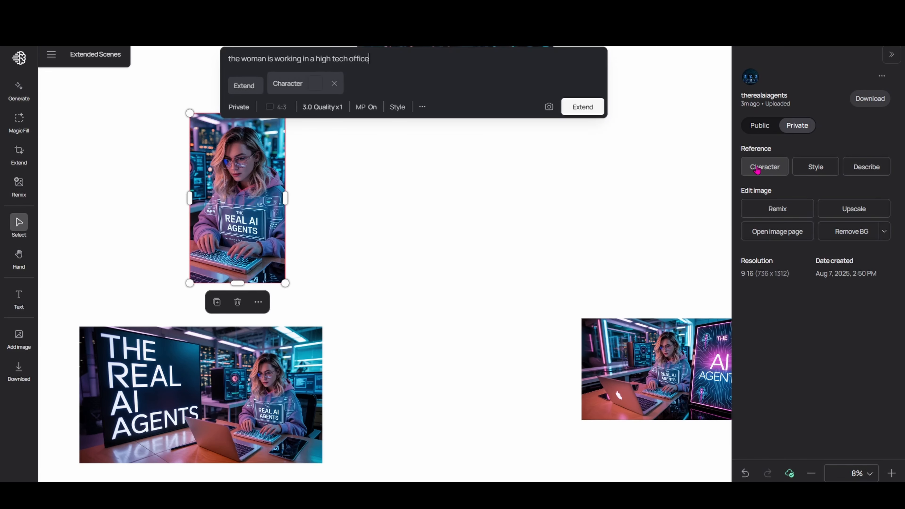
pyautogui.moveTo(318, 94)
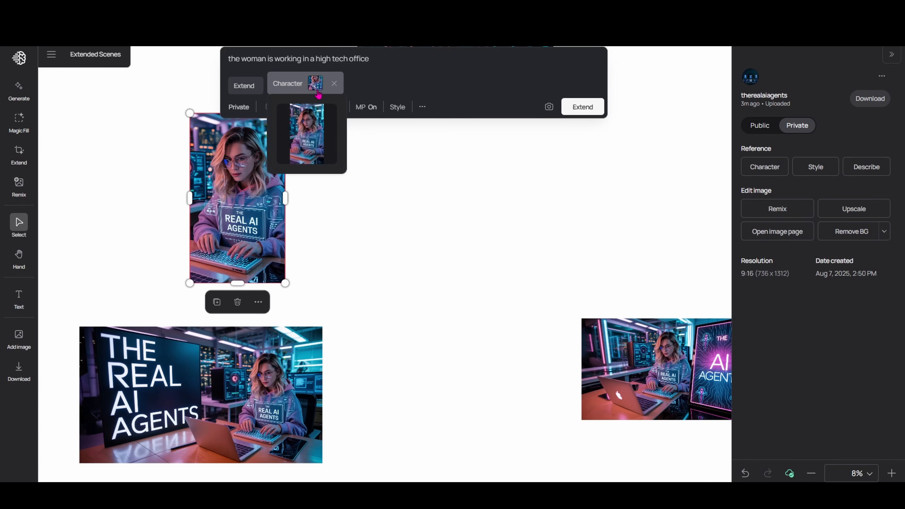
pyautogui.moveTo(313, 144)
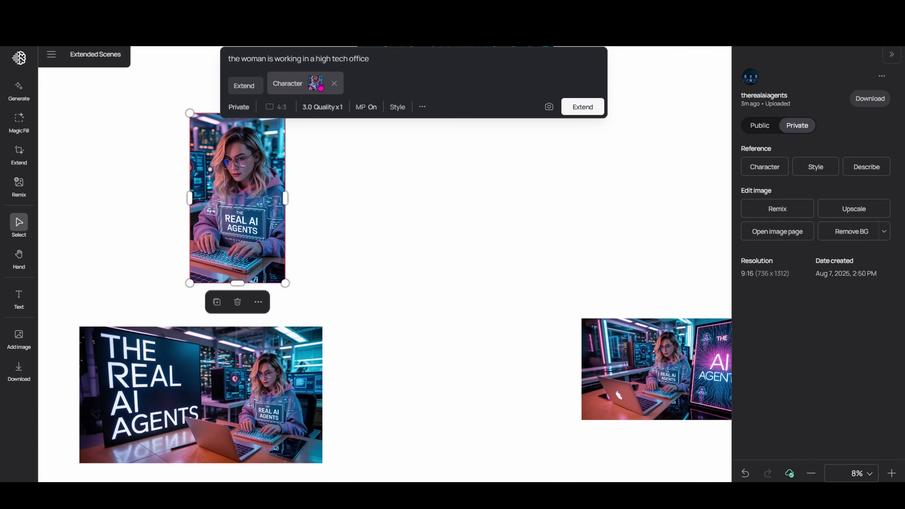
pyautogui.click(320, 85)
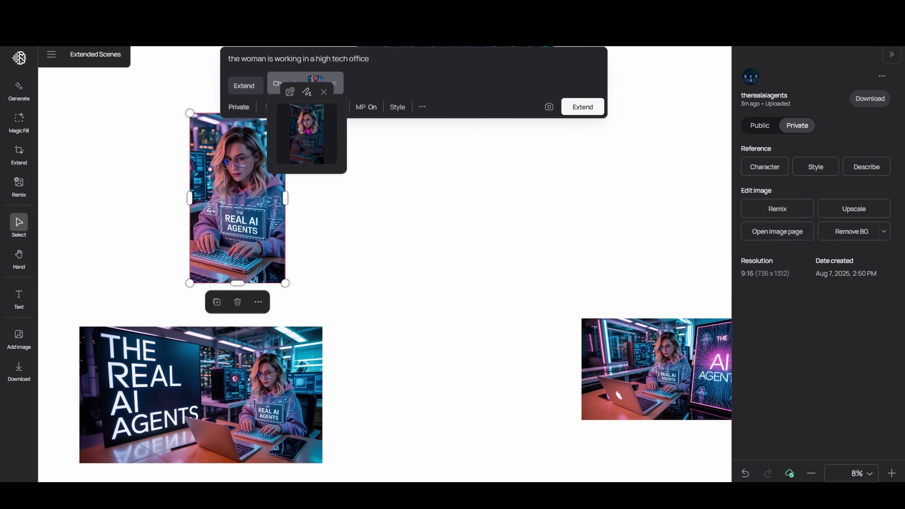
pyautogui.click(432, 204)
# Step: Generate an image from the prompt "photorealistic, the woman is working in a retro 1950 office" using the Character reference
pyautogui.moveTo(456, 58); pyautogui.dragTo(390, 69)
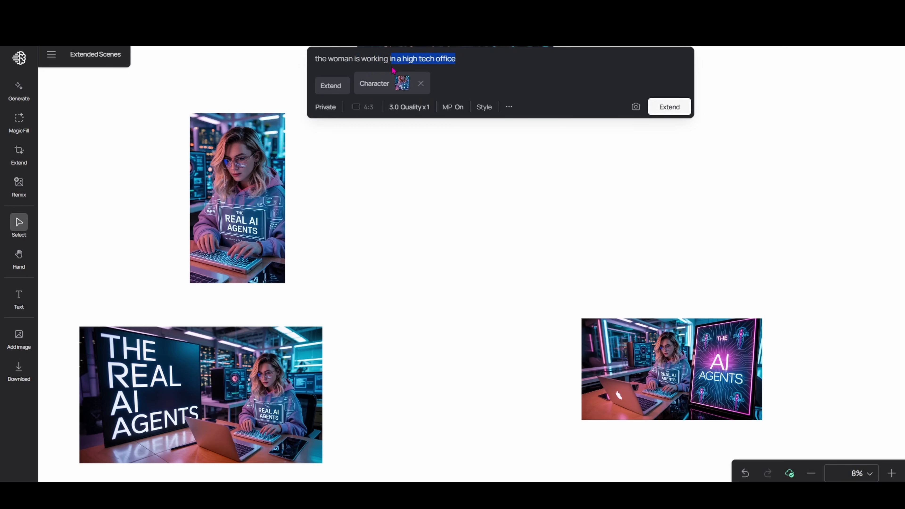
pyautogui.write('a retro 1950 office')
pyautogui.click(315, 59)
pyautogui.write('shop')
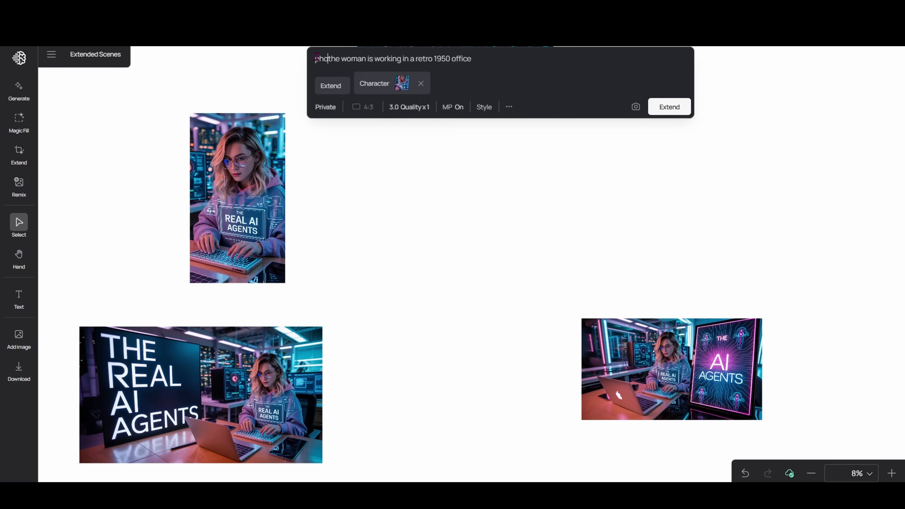
pyautogui.press('BackSpace')
pyautogui.write('t')
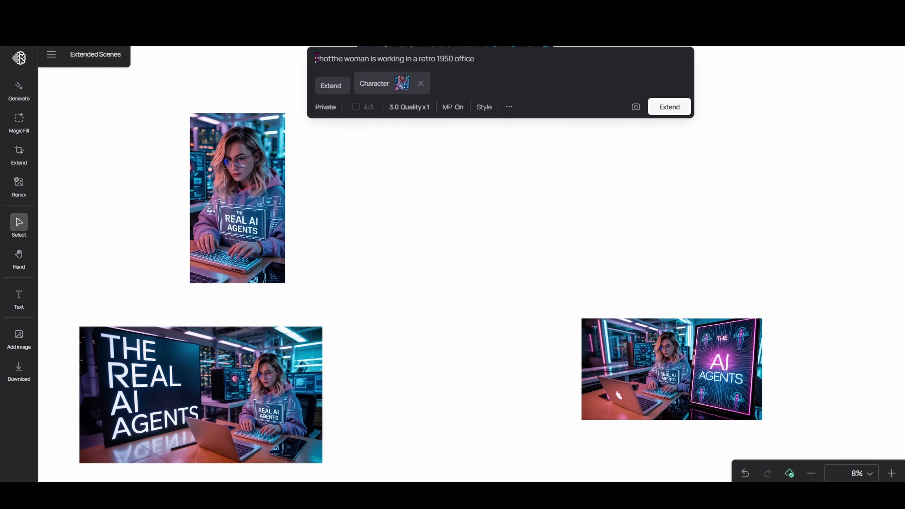
pyautogui.write('oreali')
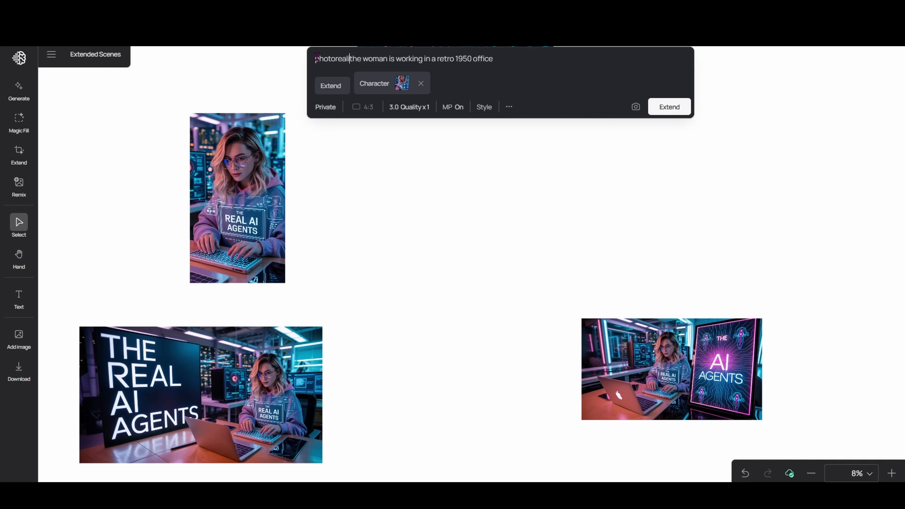
pyautogui.write('stic')
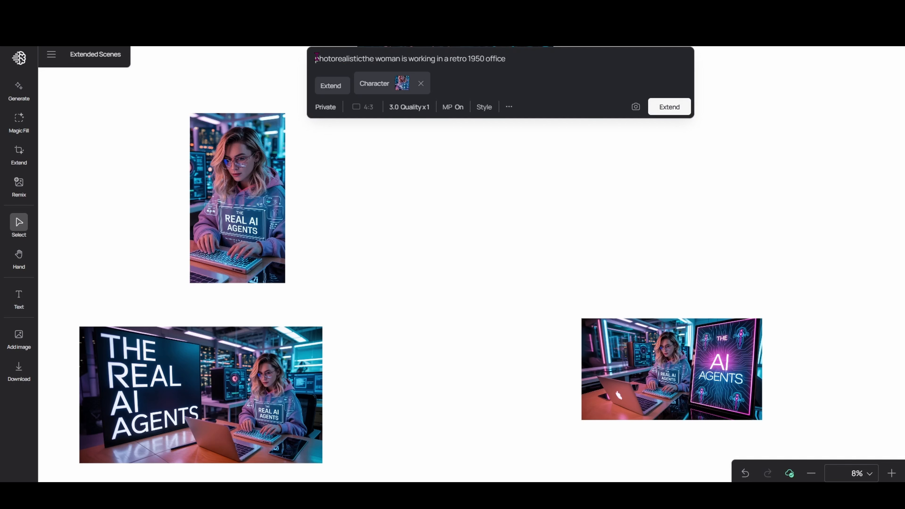
pyautogui.write(',')
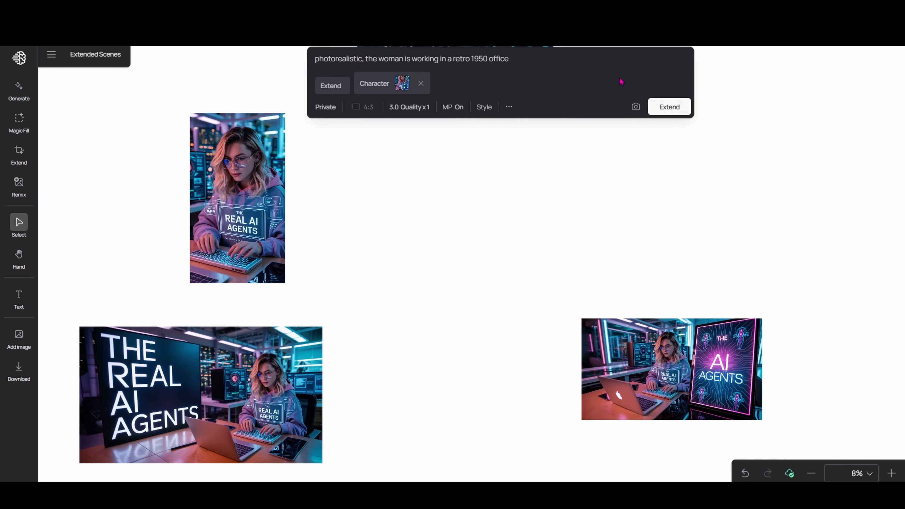
pyautogui.click(679, 108)
# Step: Spread the earlier images across the canvas and enlarge the captioned three-woman scene and its 4:3 extended version
pyautogui.moveTo(402, 202); pyautogui.dragTo(500, 94)
pyautogui.scroll(3, 488, 157)
pyautogui.scroll(3, 487, 155)
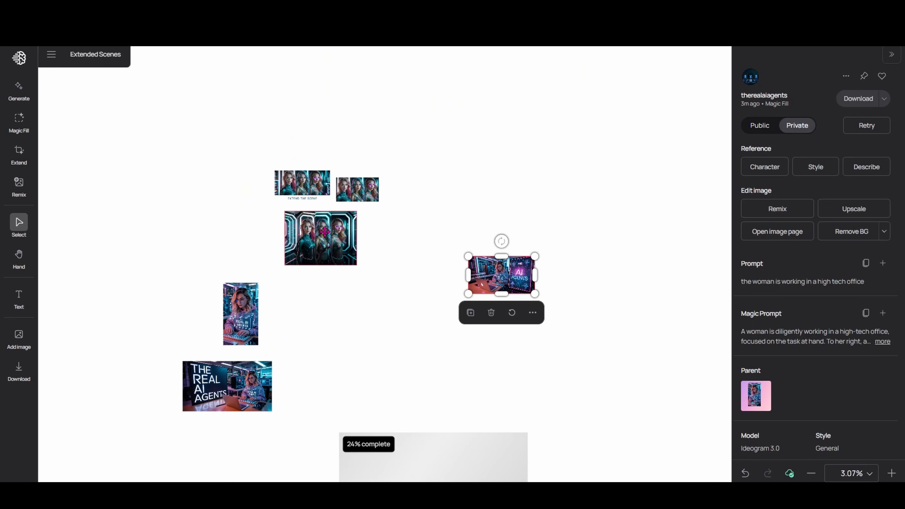
pyautogui.moveTo(307, 180); pyautogui.dragTo(285, 205)
pyautogui.moveTo(324, 256); pyautogui.dragTo(659, 204)
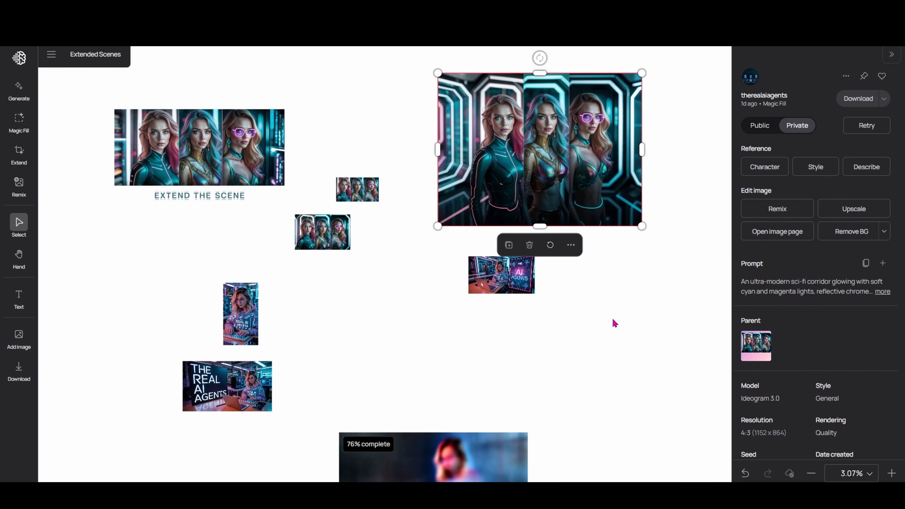
# Step: Enlarge the generated retro office image to a little over twice its size
pyautogui.scroll(-3, 616, 303)
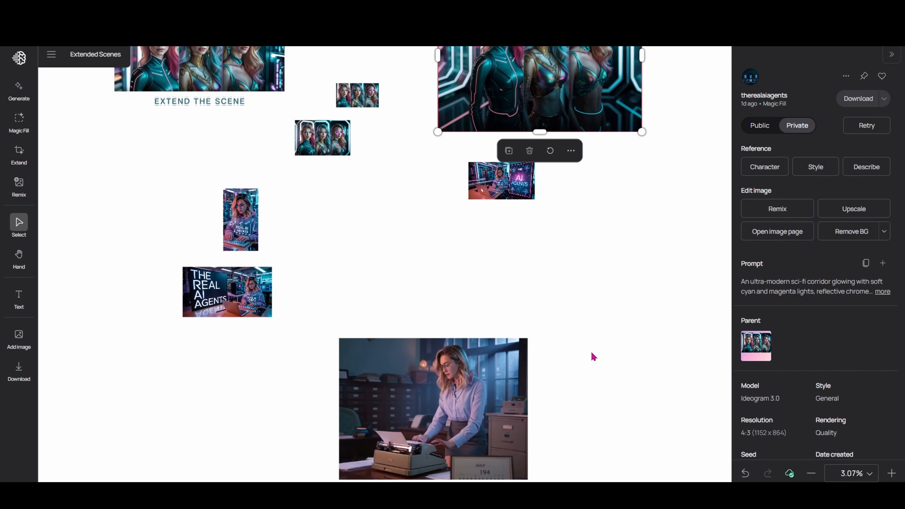
pyautogui.scroll(-2, 593, 357)
pyautogui.click(454, 361)
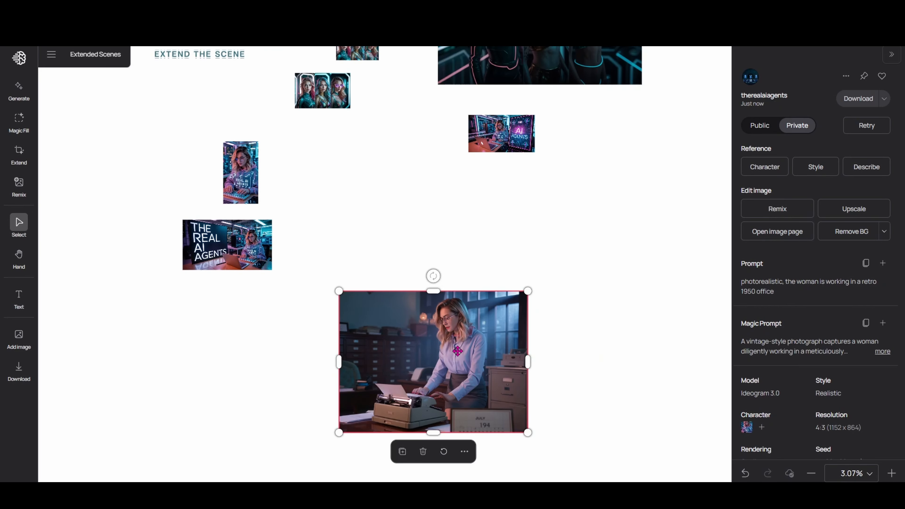
pyautogui.moveTo(339, 432); pyautogui.dragTo(103, 460)
pyautogui.scroll(-5, 606, 269)
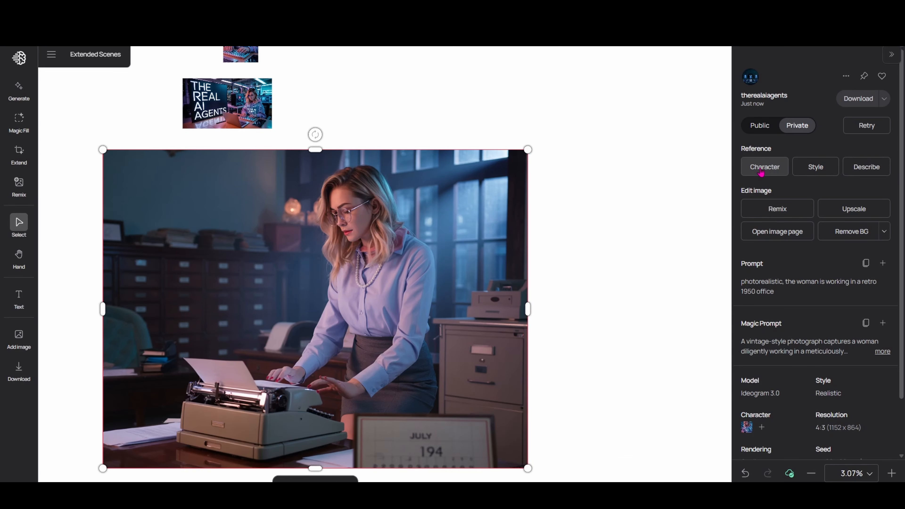
# Step: Move the large extended three-woman scene closer to the captioned scene and enlarge it to about 1.4 times its width
pyautogui.scroll(2, 597, 316)
pyautogui.scroll(8, 597, 316)
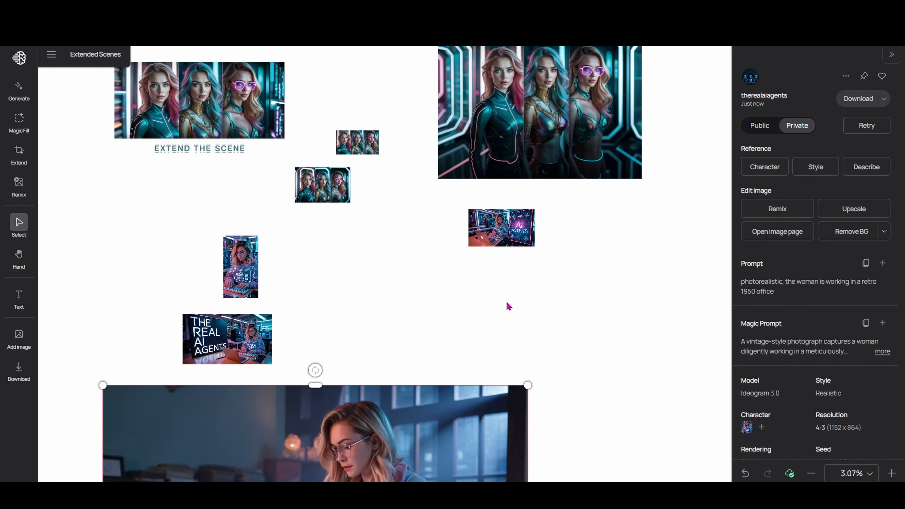
pyautogui.scroll(6, 642, 323)
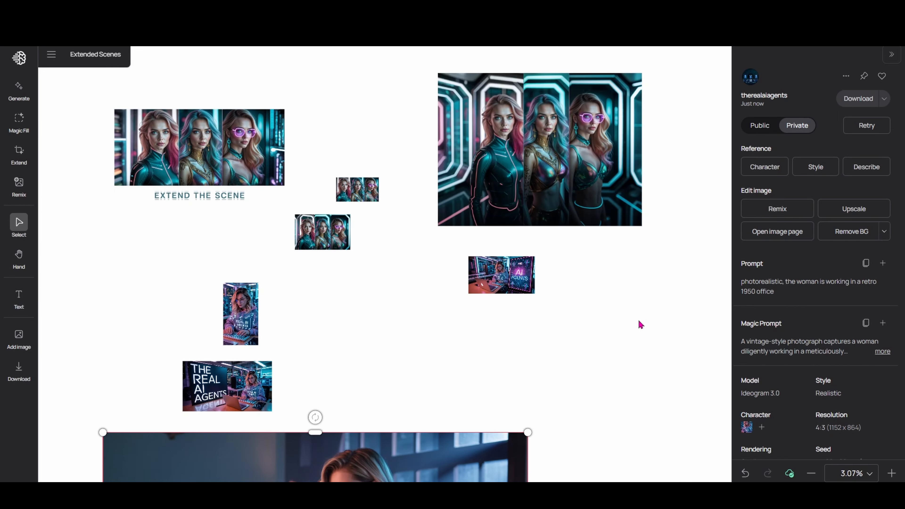
pyautogui.click(531, 237)
pyautogui.moveTo(531, 237); pyautogui.dragTo(515, 200)
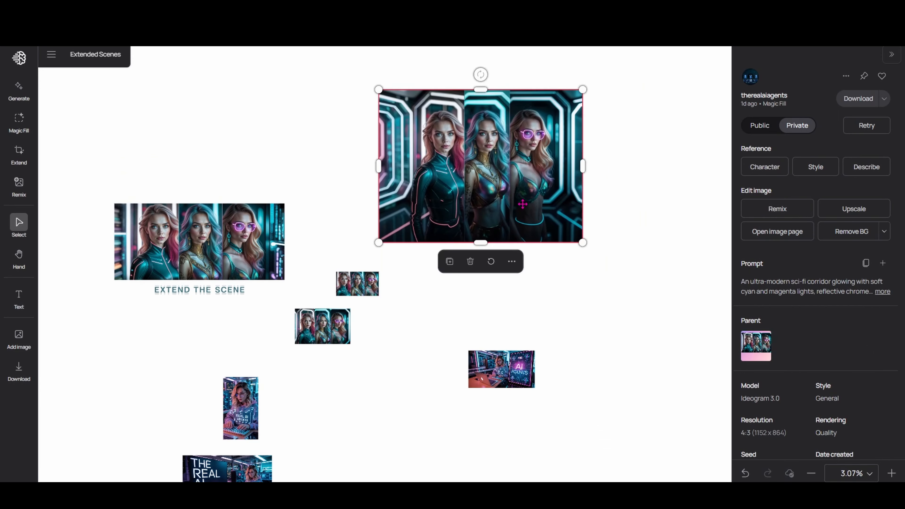
pyautogui.moveTo(583, 243); pyautogui.dragTo(709, 308)
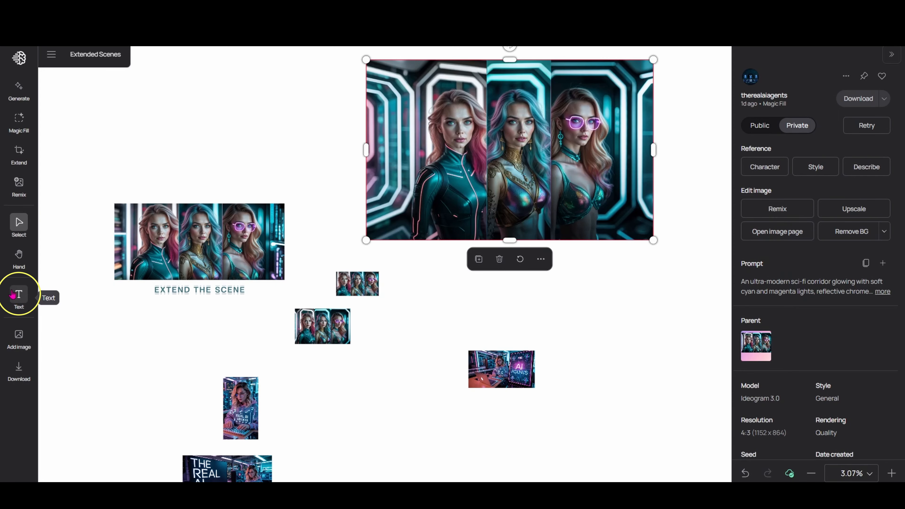
# Step: Add the text "The Real AI Agents want you to like, subscribe, and share for us!" over the large three-woman scene
pyautogui.click(18, 294)
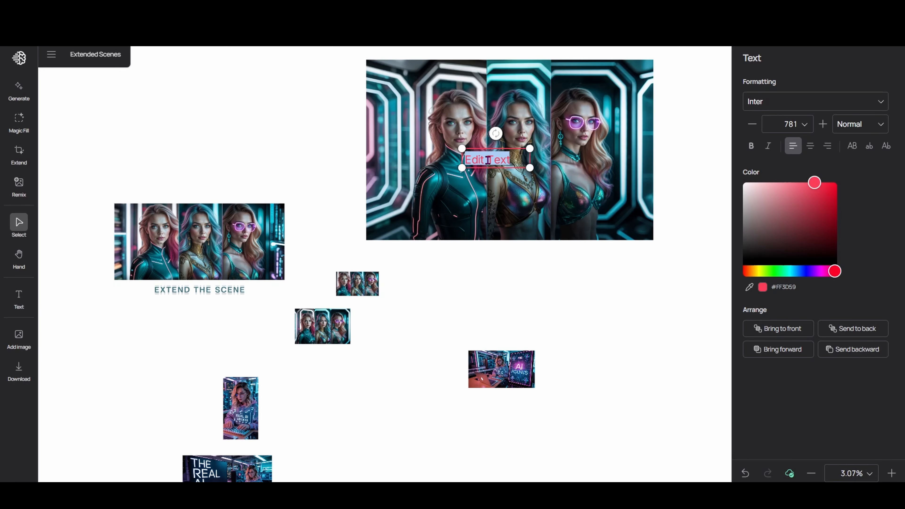
pyautogui.write('The Real AI Agents want you to like, subscribe, and share for us!')
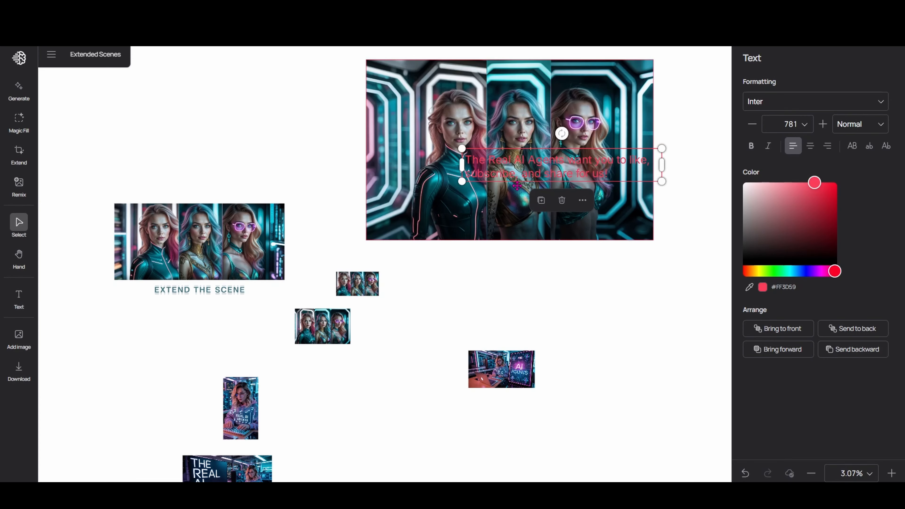
# Step: Widen the "The Real AI Agents…" text box to nearly the image's width, place it along the large scene's lower edge, and center-align it
pyautogui.moveTo(447, 165); pyautogui.dragTo(386, 165)
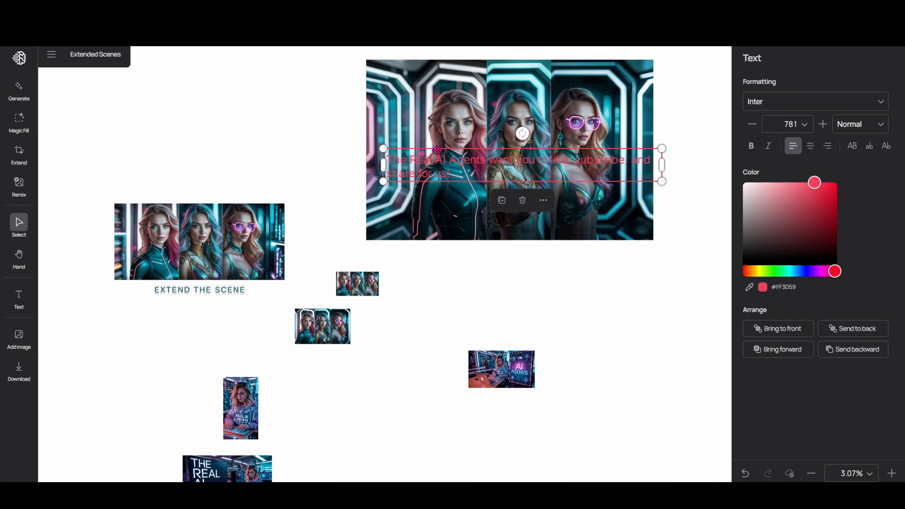
pyautogui.click(595, 199)
pyautogui.moveTo(595, 168); pyautogui.dragTo(588, 215)
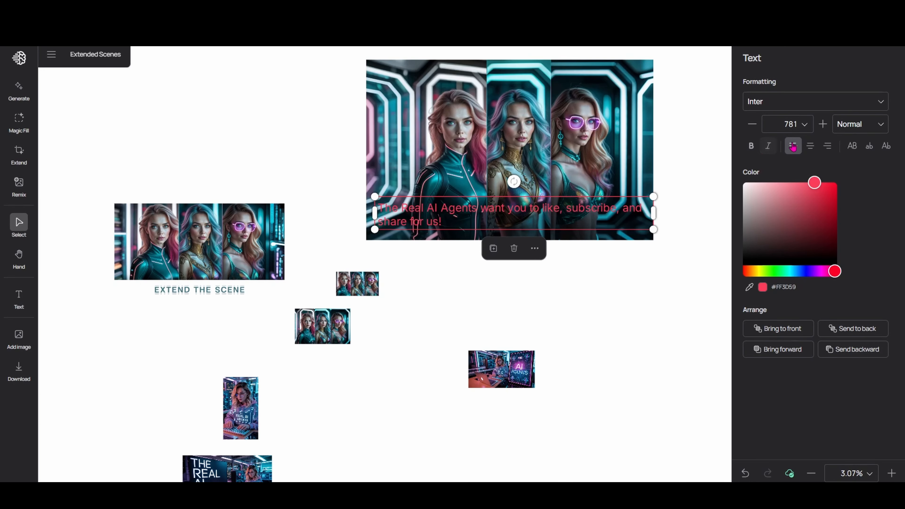
pyautogui.click(810, 147)
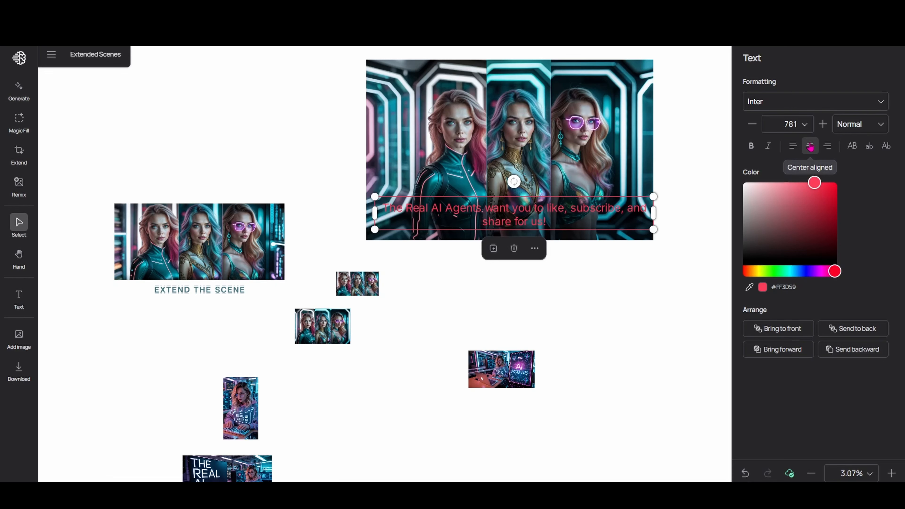
# Step: Set the text's font to DynaPuff with the Bold weight
pyautogui.click(790, 106)
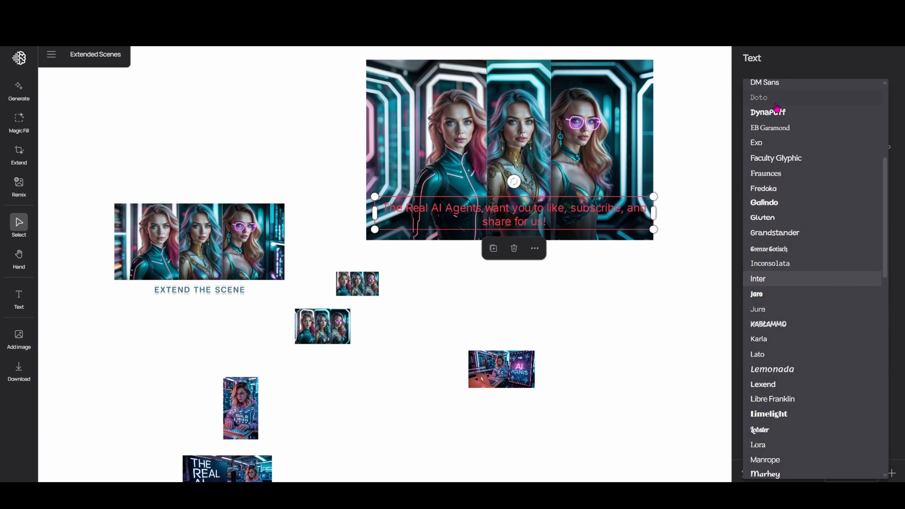
pyautogui.click(775, 112)
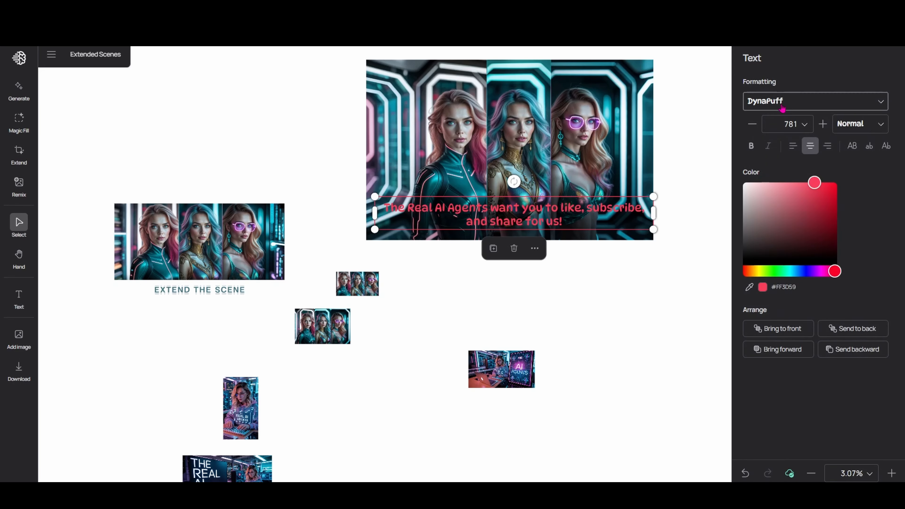
pyautogui.click(860, 125)
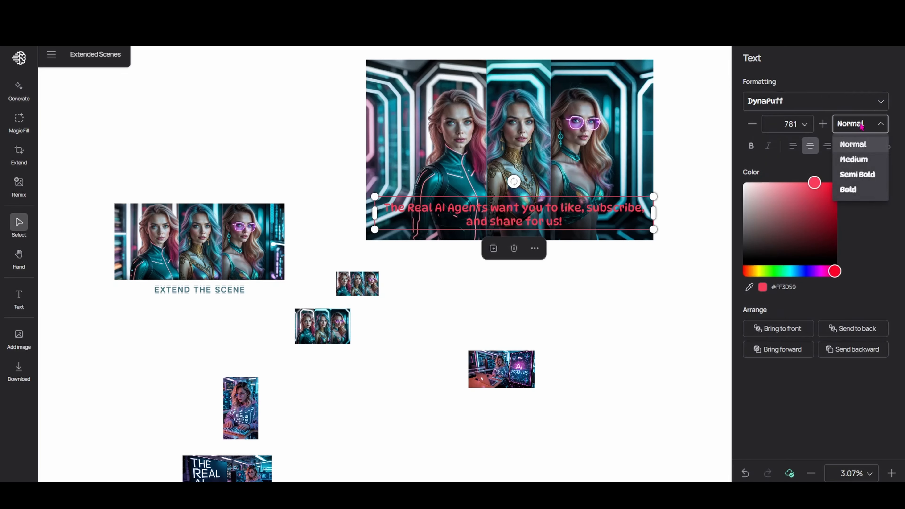
pyautogui.click(856, 165)
pyautogui.click(858, 125)
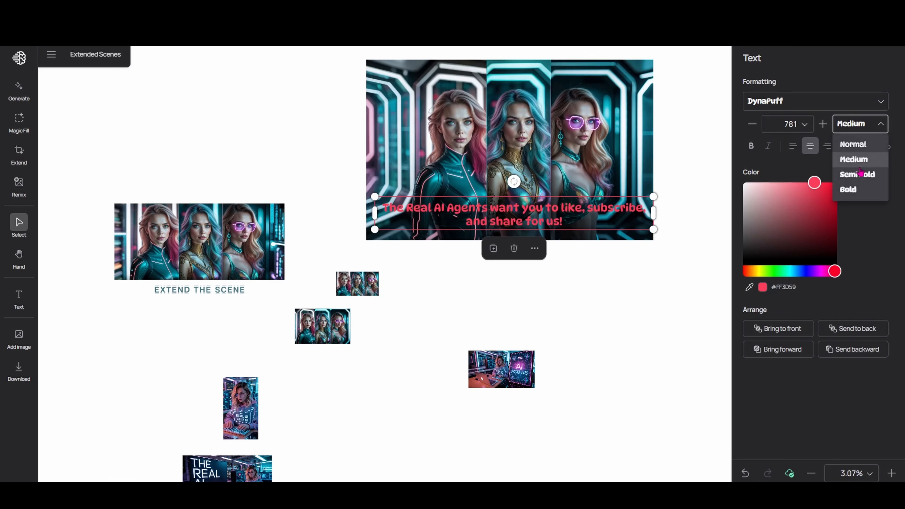
pyautogui.click(857, 192)
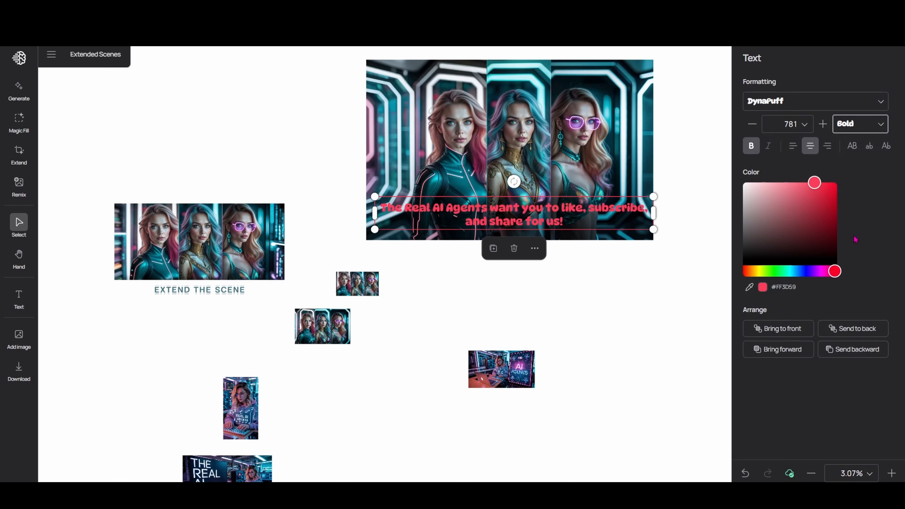
# Step: Try muted red #a8525f for the text, plus a color sampled with the eyedropper from the captioned three-woman scene
pyautogui.moveTo(811, 192); pyautogui.dragTo(791, 209)
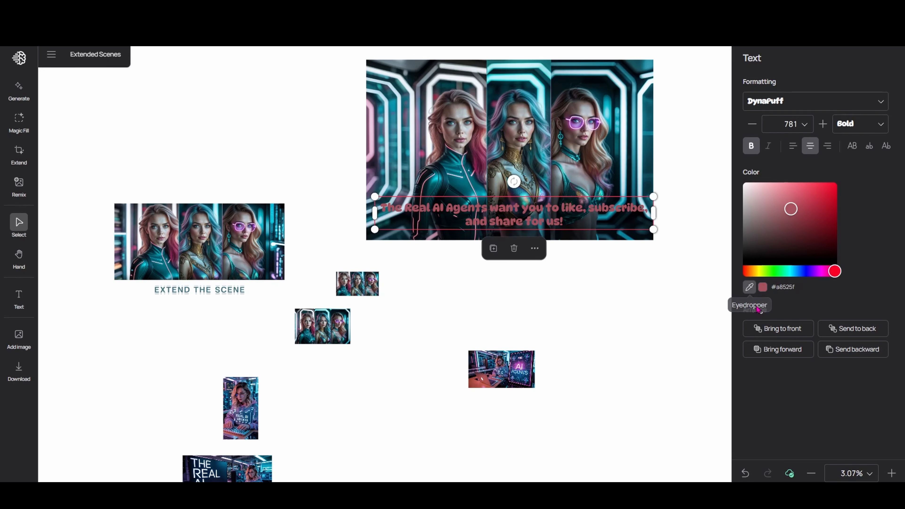
pyautogui.click(747, 291)
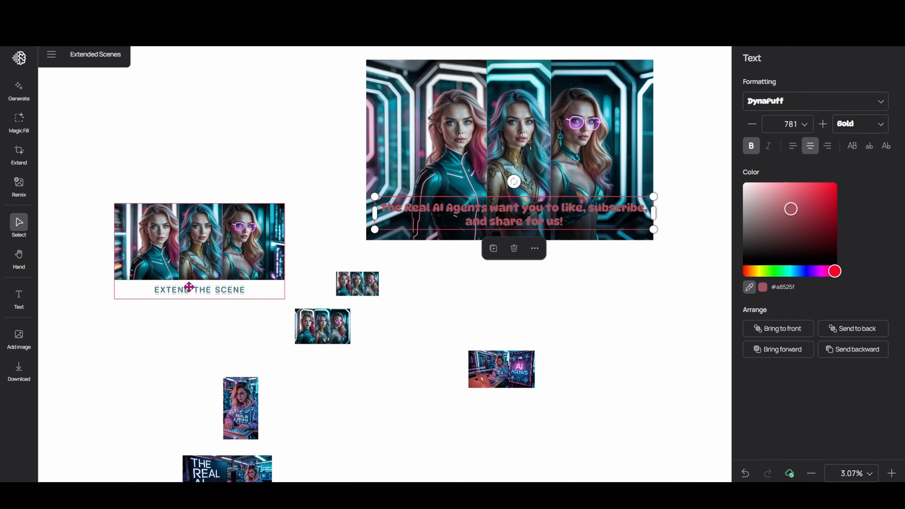
pyautogui.click(166, 247)
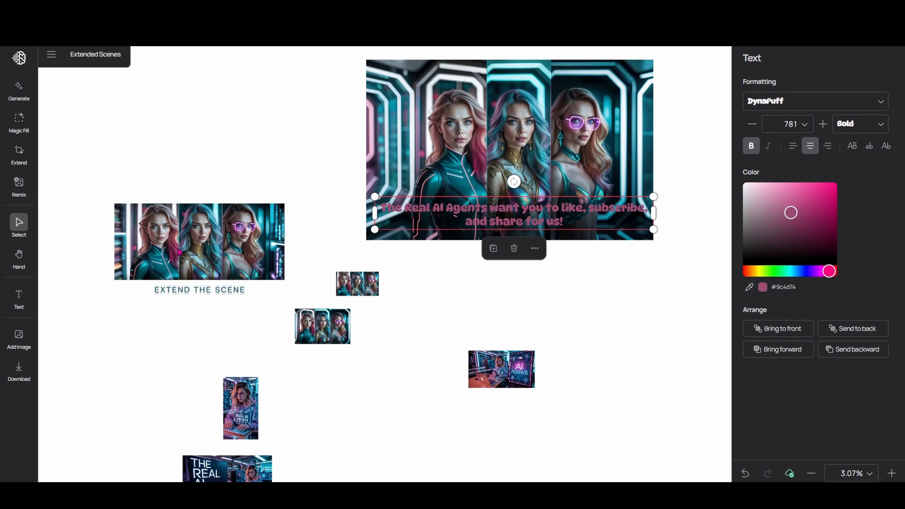
pyautogui.click(172, 251)
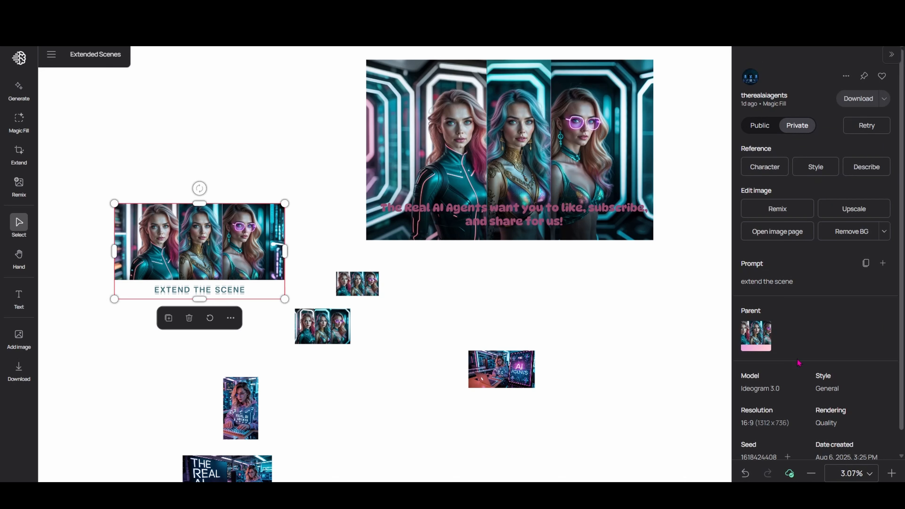
# Step: Change the text over the large three-woman scene to a near-white pink
pyautogui.click(591, 211)
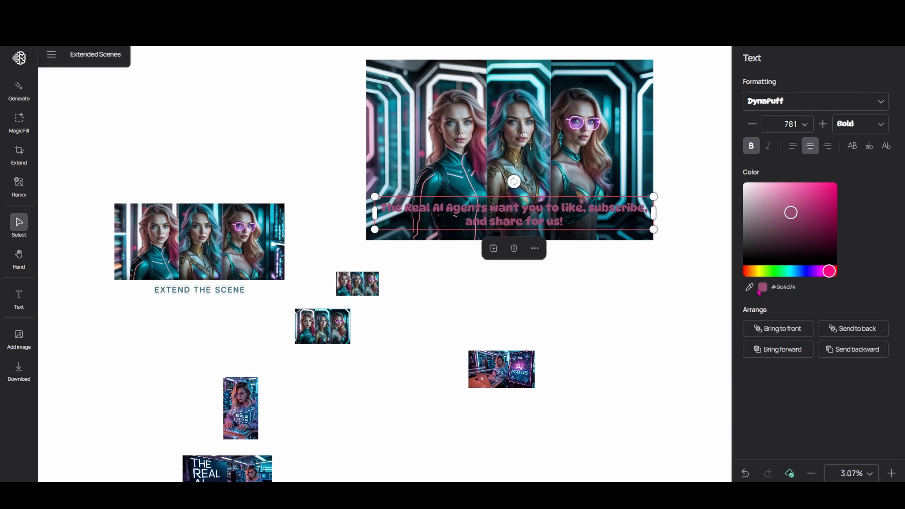
pyautogui.moveTo(786, 232); pyautogui.dragTo(752, 184)
pyautogui.click(692, 182)
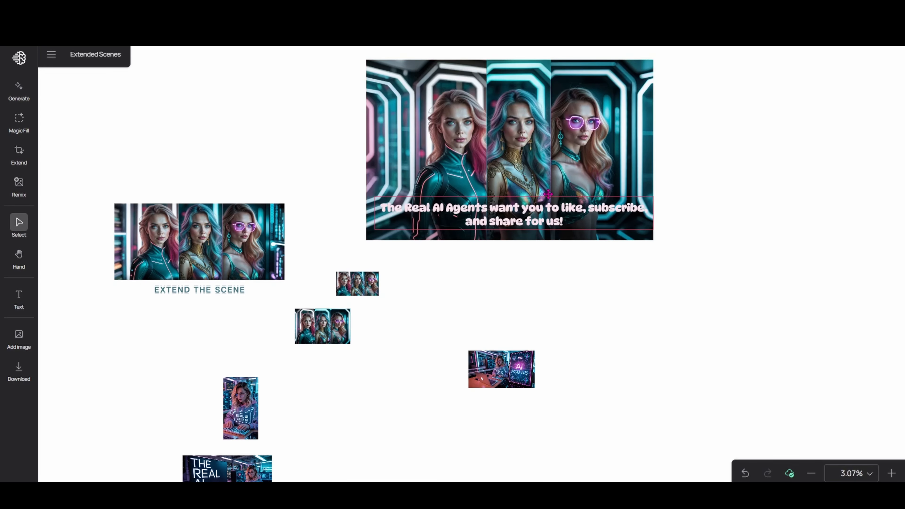
# Step: Move the large three-woman scene together with its text farther from the captioned scene, and nudge the text slightly down and left within it
pyautogui.click(517, 155)
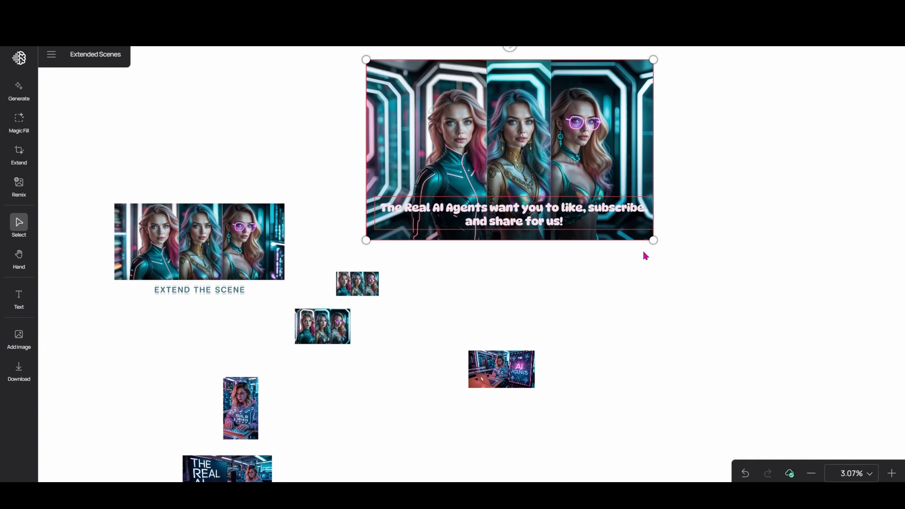
pyautogui.moveTo(625, 151); pyautogui.dragTo(742, 187)
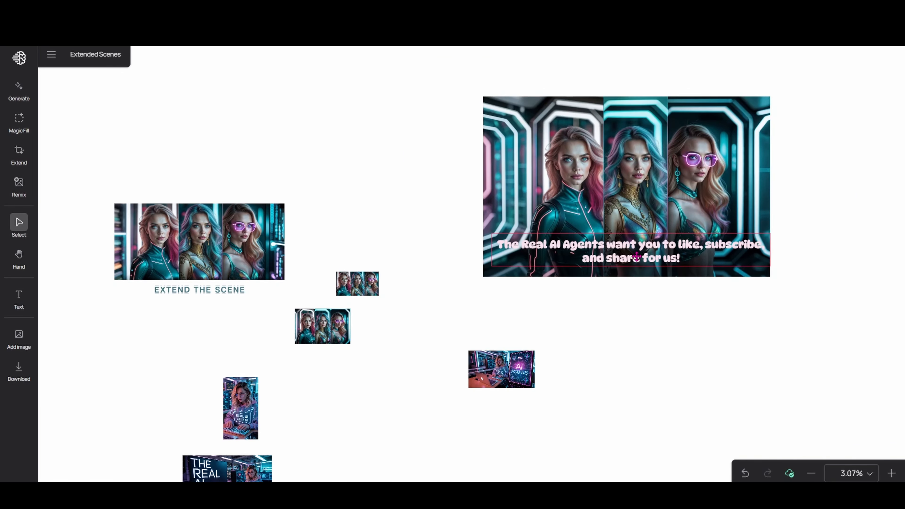
pyautogui.moveTo(636, 255)
pyautogui.mouseDown()
pyautogui.moveTo(624, 142)
pyautogui.moveTo(636, 112)
pyautogui.moveTo(670, 229)
pyautogui.moveTo(632, 260)
pyautogui.mouseUp()
pyautogui.click(679, 365)
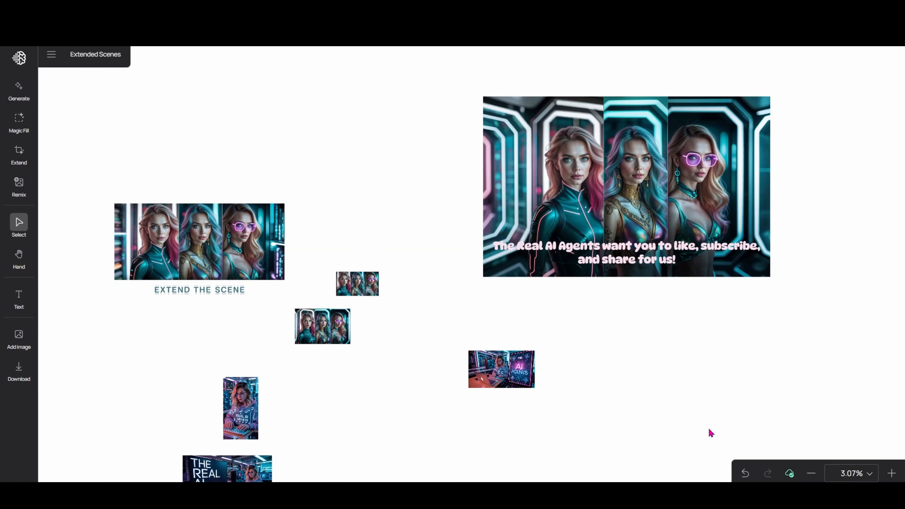
pyautogui.click(656, 251)
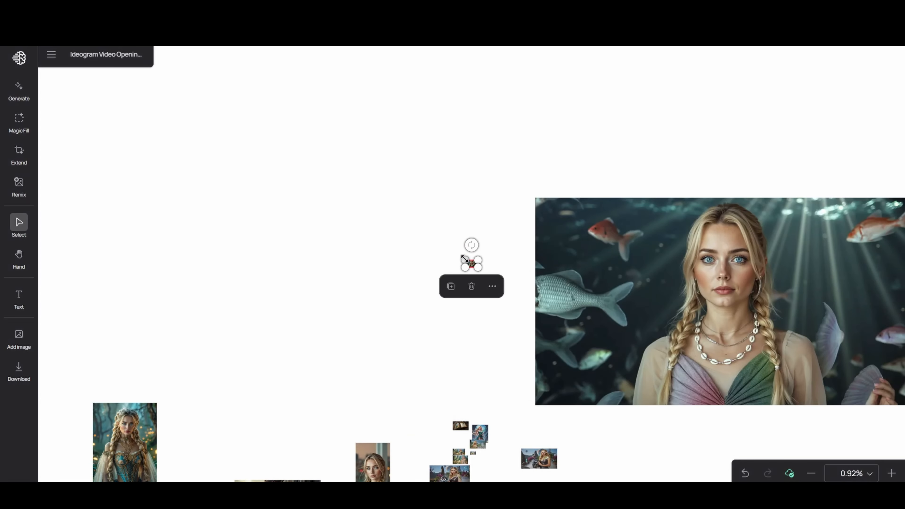
# Step: Enlarge the tiny uploaded image of the braided woman in the forest to about 25 times its width and position it beside the underwater portrait
pyautogui.moveTo(464, 259); pyautogui.dragTo(85, 184)
pyautogui.moveTo(343, 221); pyautogui.dragTo(333, 265)
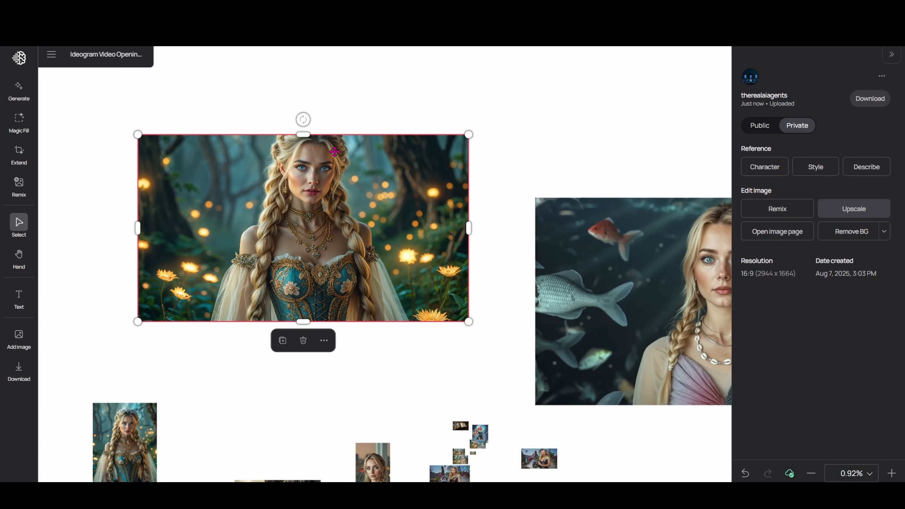
pyautogui.moveTo(334, 152); pyautogui.dragTo(327, 179)
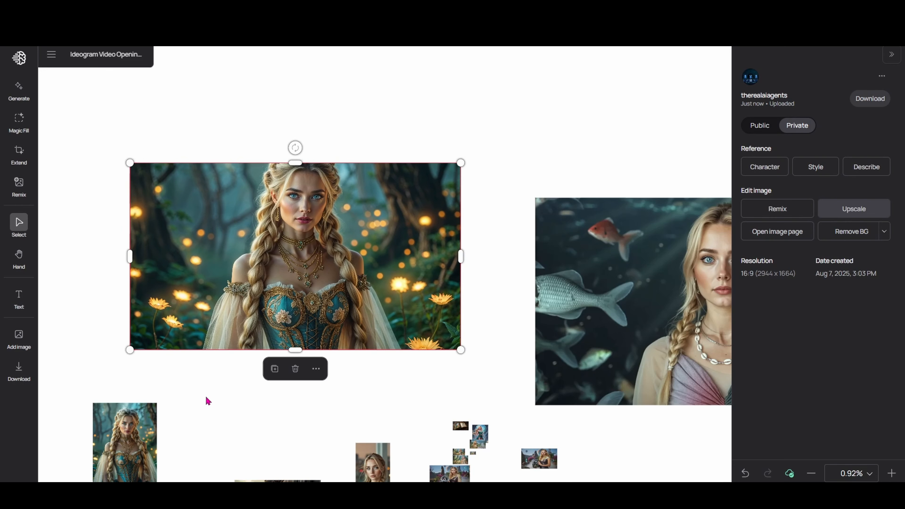
# Step: Start an Extend of the enlarged forest portrait and remove the Character reference from it
pyautogui.click(318, 376)
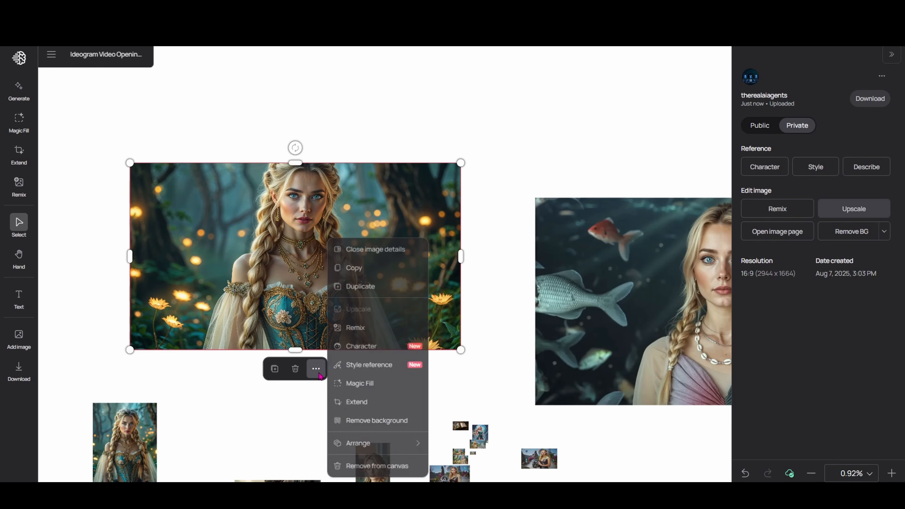
pyautogui.click(382, 406)
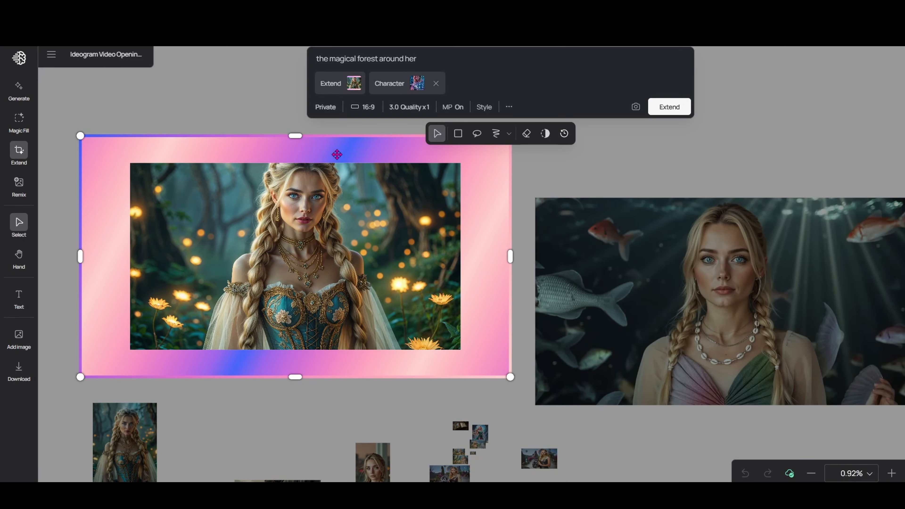
pyautogui.click(362, 107)
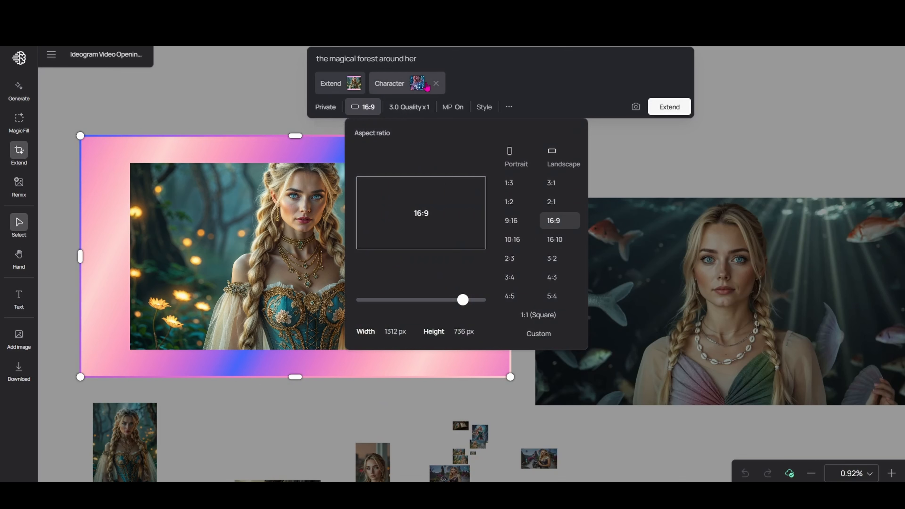
pyautogui.click(436, 83)
# Step: Shift the 16:9 extend frame slightly upward around the forest portrait and generate the extension with the prompt "the magical forest around her"
pyautogui.moveTo(318, 240); pyautogui.dragTo(318, 242)
pyautogui.click(729, 131)
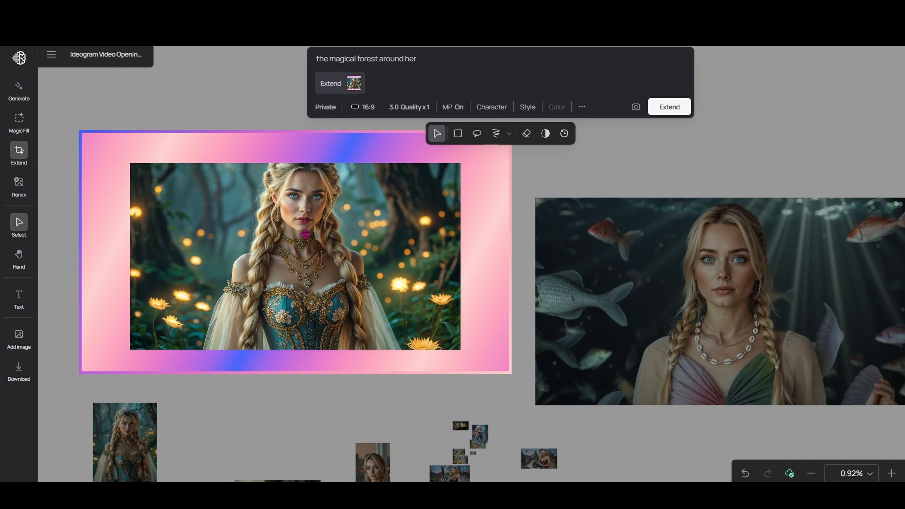
pyautogui.moveTo(318, 295); pyautogui.dragTo(318, 288)
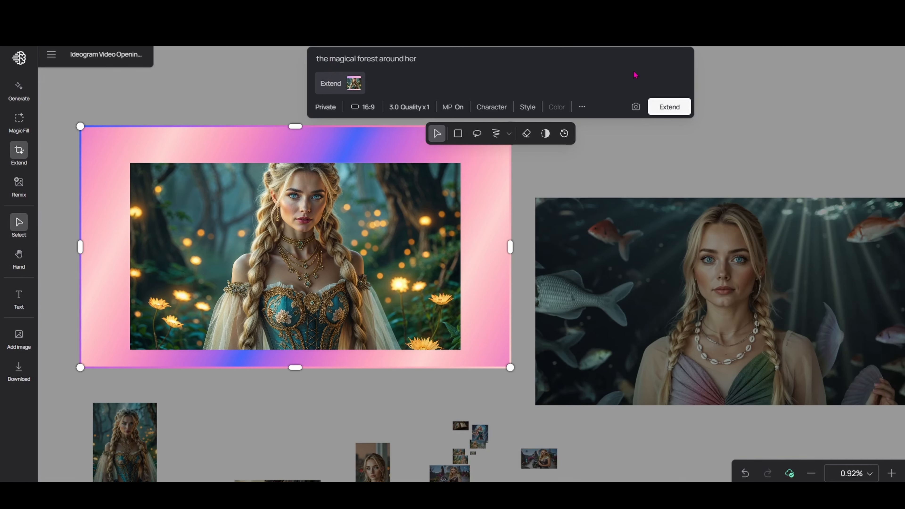
pyautogui.click(669, 107)
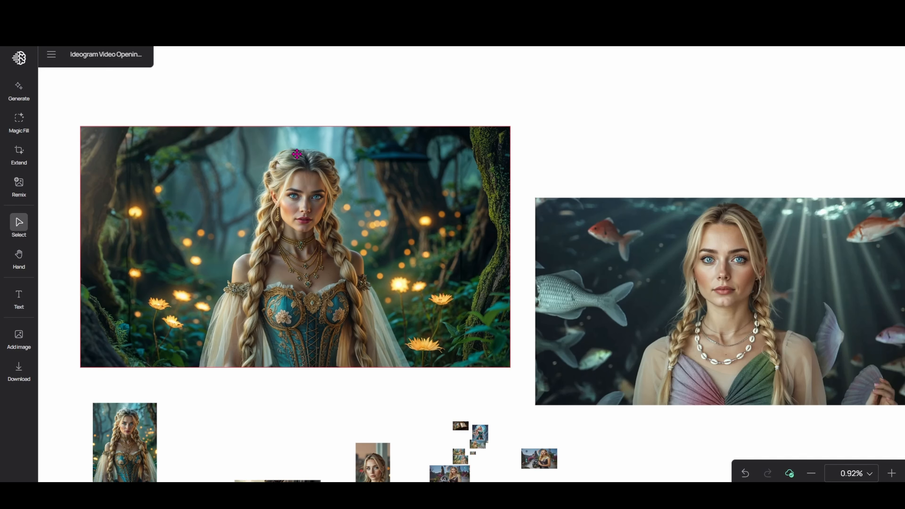
# Step: Shrink the extended forest scene to about a third of its width and place it below the portrait of the woman in the brown hat
pyautogui.click(460, 332)
pyautogui.moveTo(460, 332); pyautogui.dragTo(510, 351)
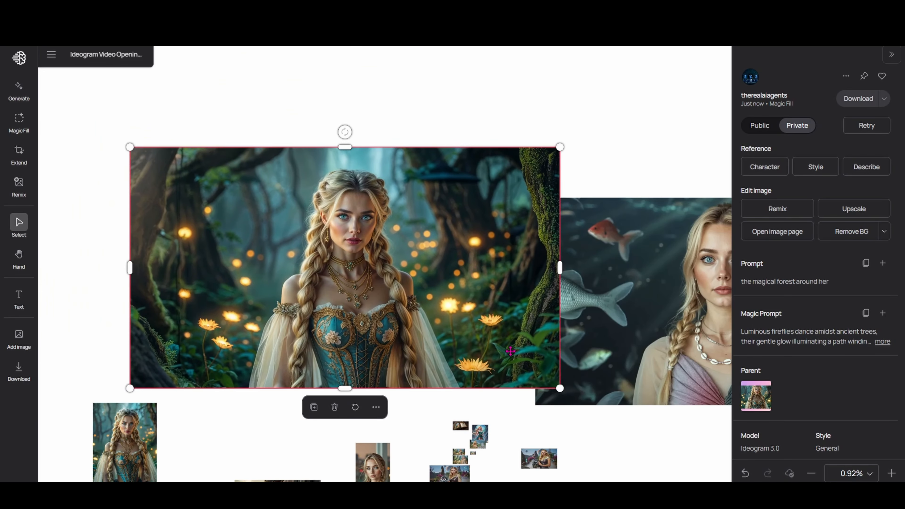
pyautogui.scroll(-5, 488, 210)
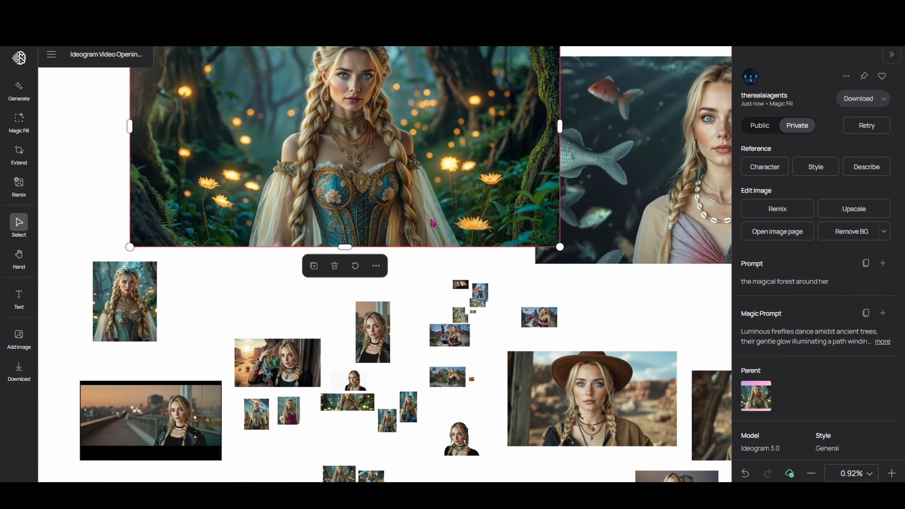
pyautogui.scroll(1, 488, 210)
pyautogui.moveTo(409, 192); pyautogui.dragTo(331, 377)
pyautogui.moveTo(517, 214); pyautogui.dragTo(229, 376)
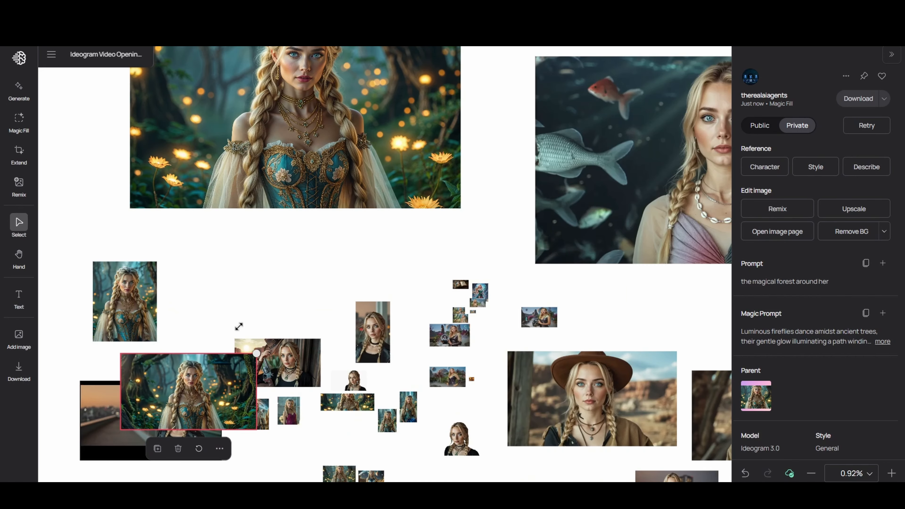
pyautogui.moveTo(210, 410); pyautogui.dragTo(587, 466)
pyautogui.scroll(-1, 588, 452)
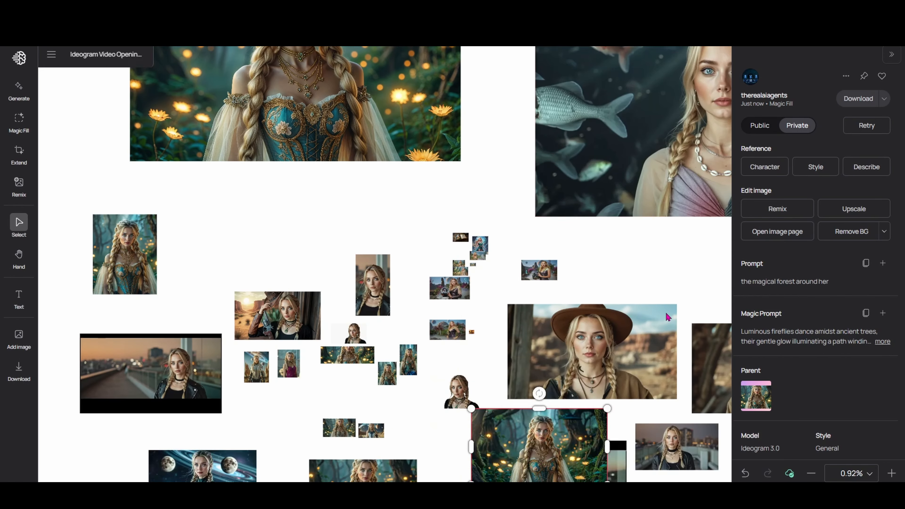
# Step: Move the original forest portrait slightly up and right and set up a new Extend of it with a 9:16 aspect ratio
pyautogui.scroll(3, 345, 225)
pyautogui.moveTo(331, 214); pyautogui.dragTo(351, 202)
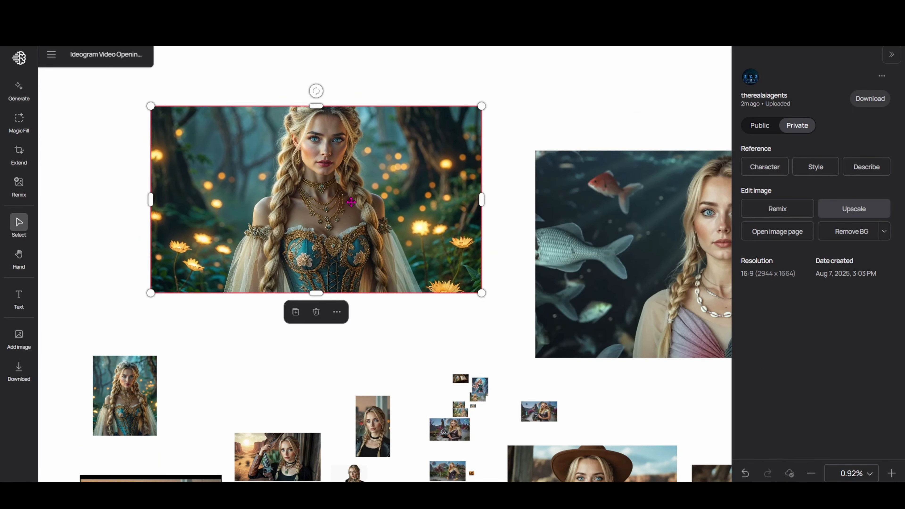
pyautogui.click(337, 316)
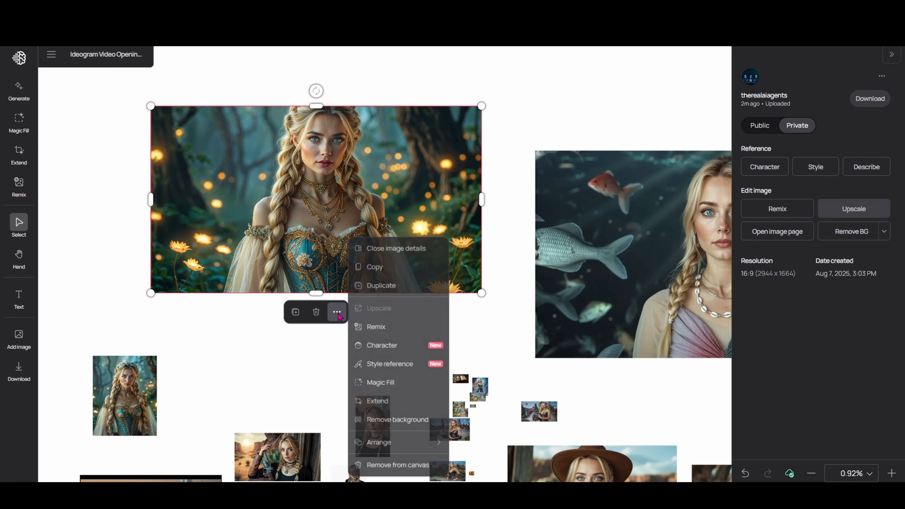
pyautogui.click(412, 407)
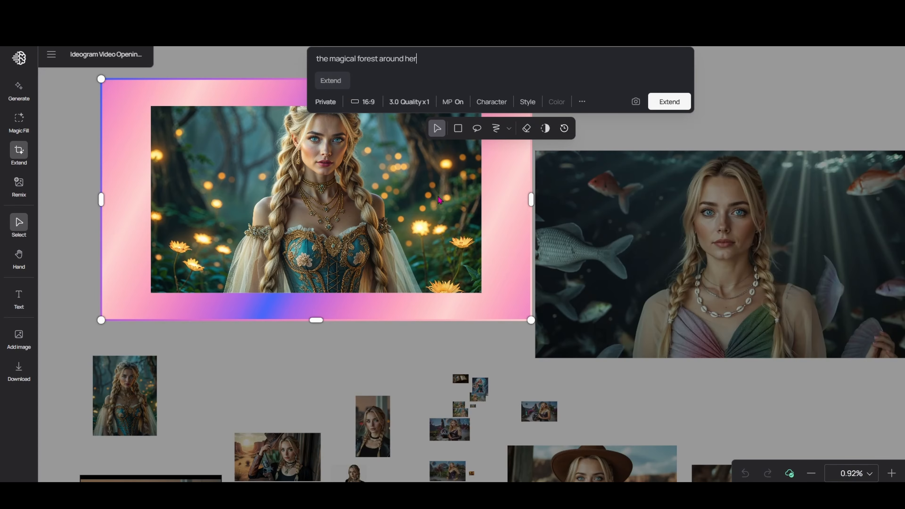
pyautogui.click(362, 102)
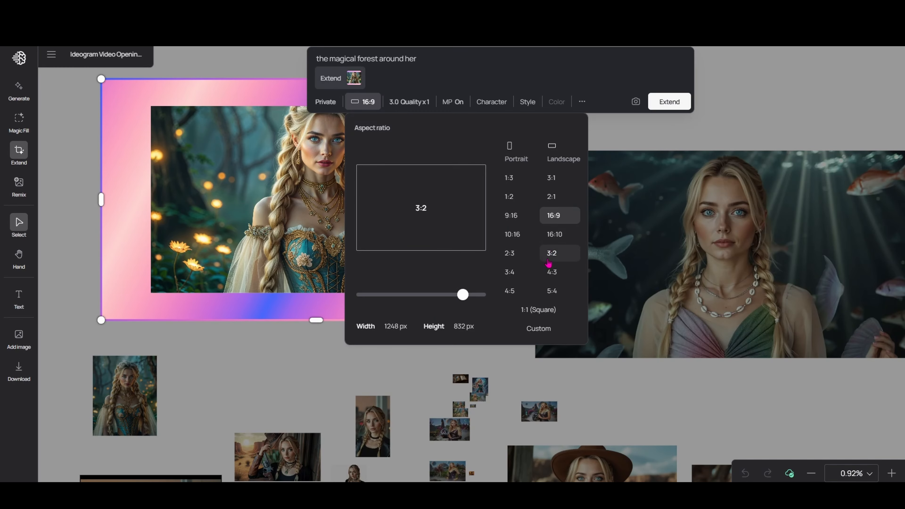
pyautogui.click(513, 216)
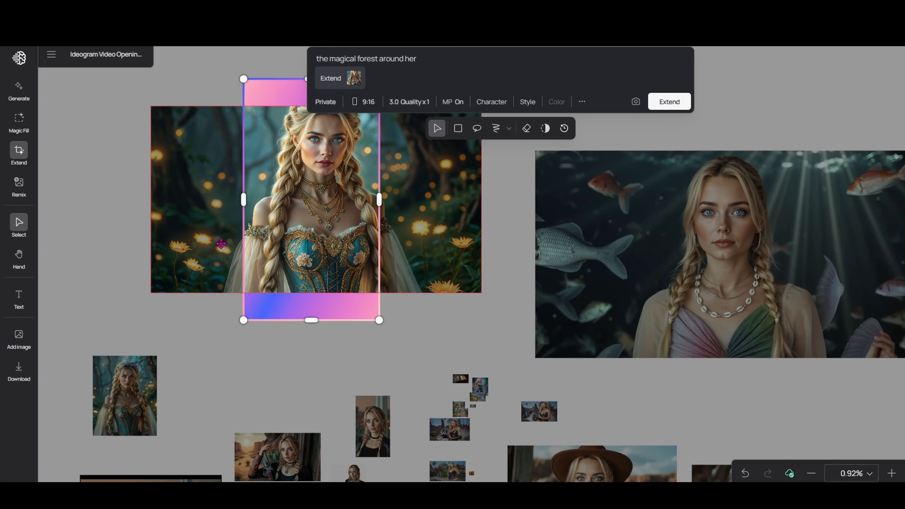
# Step: Shift the 9:16 extend frame slightly up and right around the forest portrait and generate the extension with the prompt "the magical forest around her"
pyautogui.moveTo(301, 230); pyautogui.dragTo(310, 222)
pyautogui.click(670, 103)
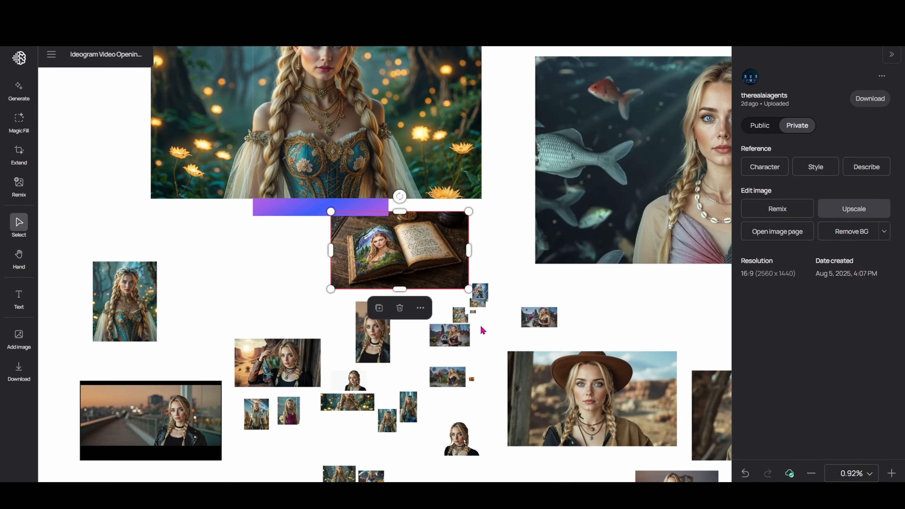
# Step: Enlarge the tiny image of the enchantress in a magical land, shift the brown-hat portrait down and left beneath it, and select the cut-out woman
pyautogui.click(477, 304)
pyautogui.moveTo(485, 307); pyautogui.dragTo(592, 409)
pyautogui.scroll(-4, 620, 281)
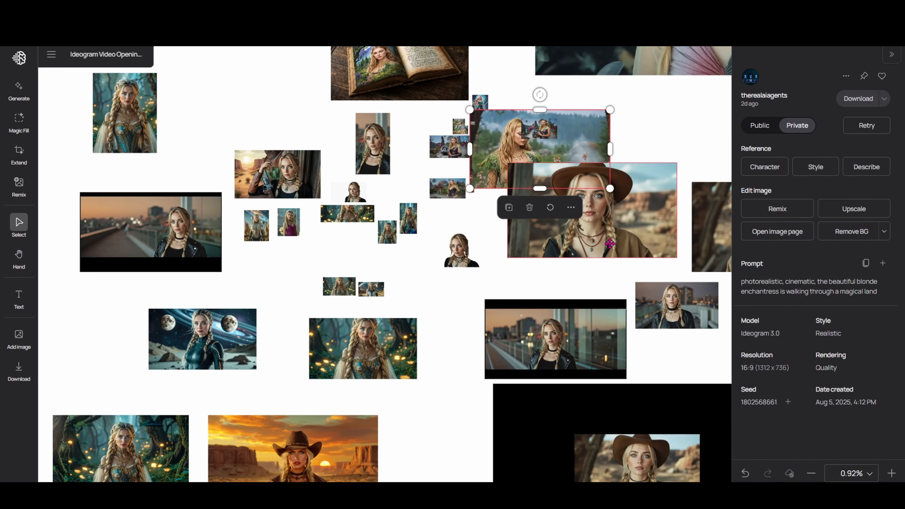
pyautogui.moveTo(610, 244); pyautogui.dragTo(587, 265)
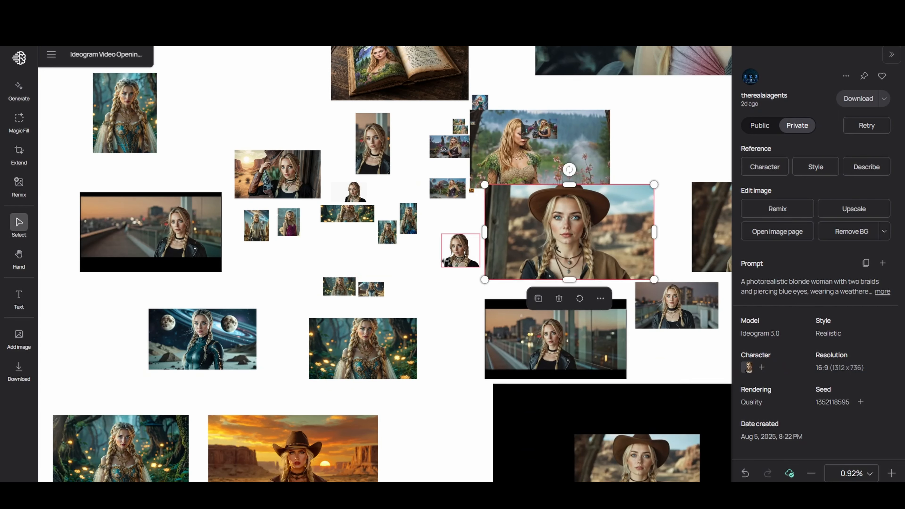
pyautogui.click(446, 261)
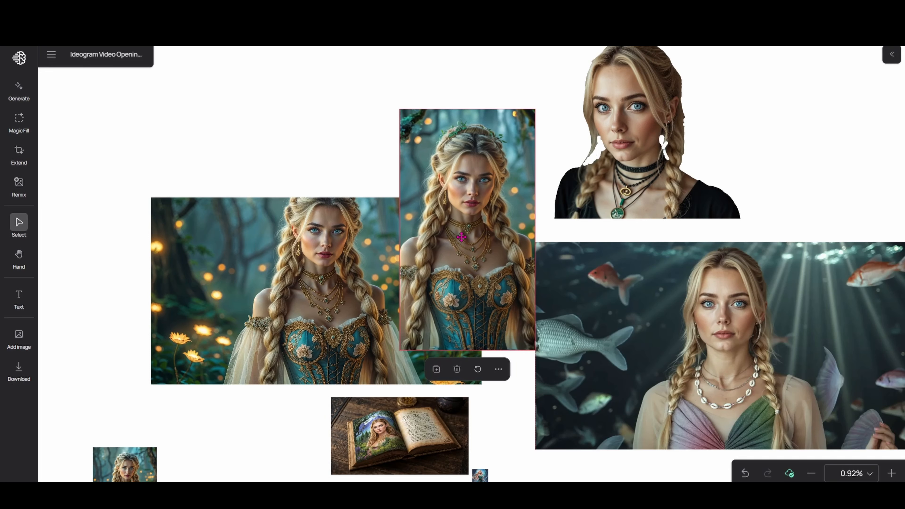
# Step: Shrink the 16:9 forest scene to about half its width and arrange it to the left of the new 9:16 forest portrait with a gap between them
pyautogui.moveTo(467, 229); pyautogui.dragTo(432, 174)
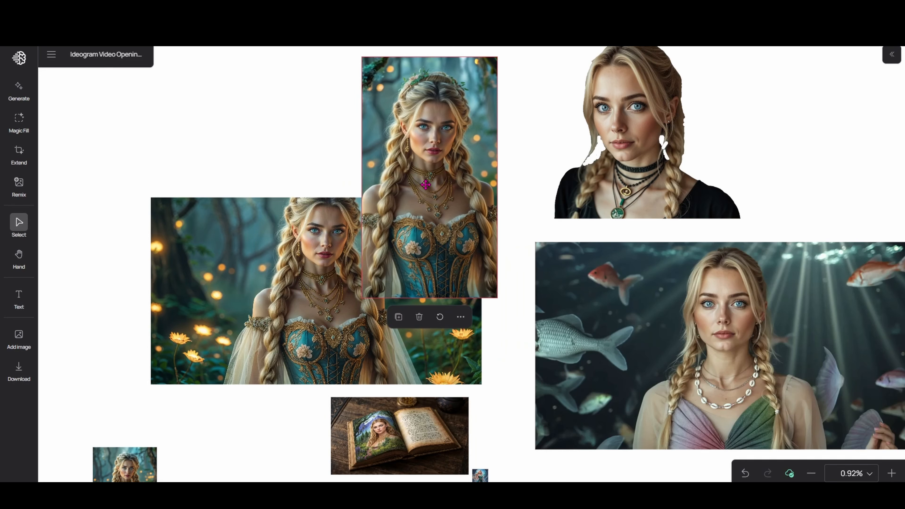
pyautogui.click(143, 305)
pyautogui.moveTo(143, 305); pyautogui.dragTo(123, 245)
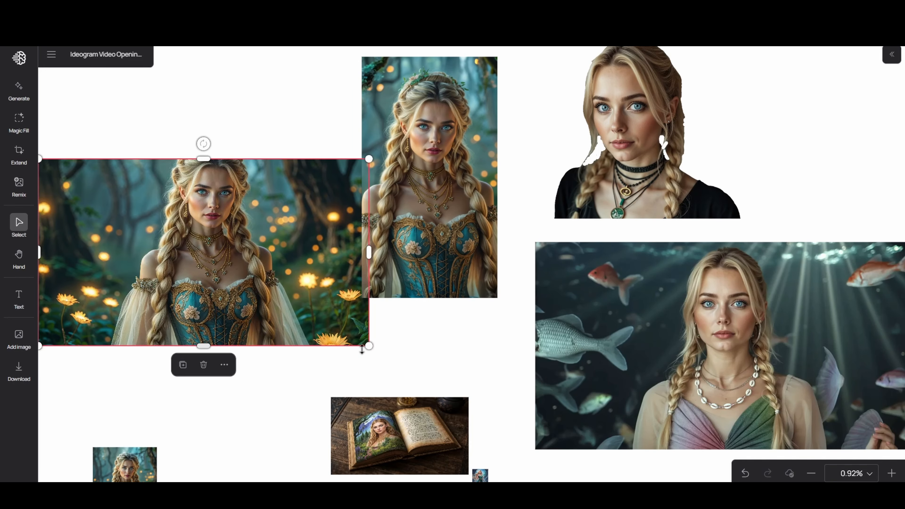
pyautogui.moveTo(367, 345); pyautogui.dragTo(198, 231)
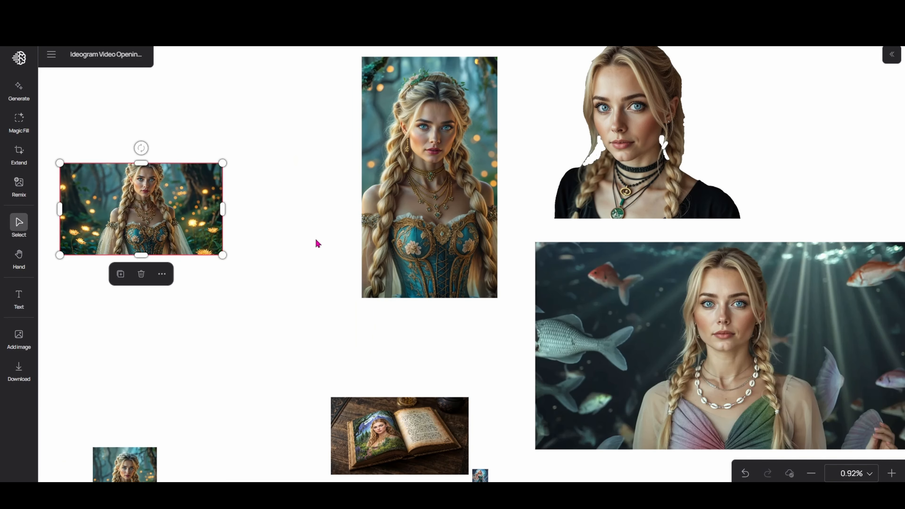
pyautogui.moveTo(394, 198); pyautogui.dragTo(305, 247)
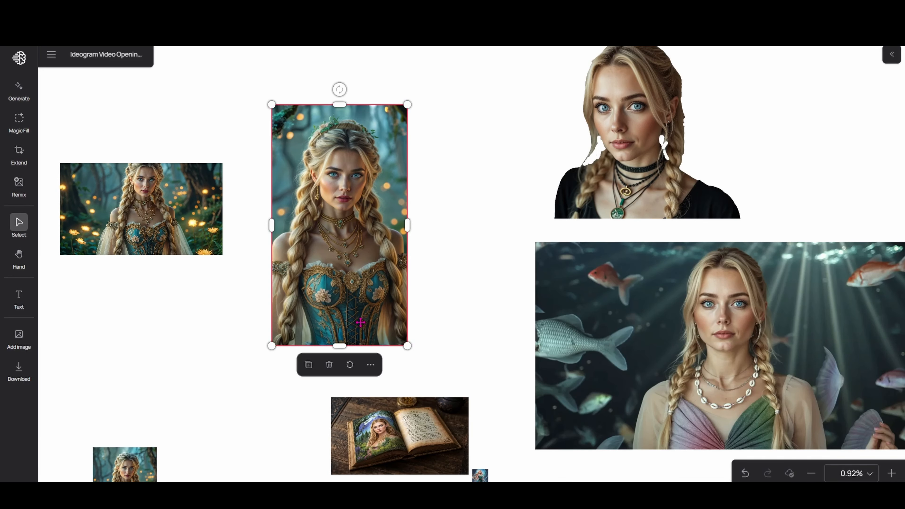
# Step: Shift the large cut-out woman closer to the 9:16 forest portrait and place the original forest portrait directly below the shrunken 16:9 scene
pyautogui.scroll(-2, 533, 242)
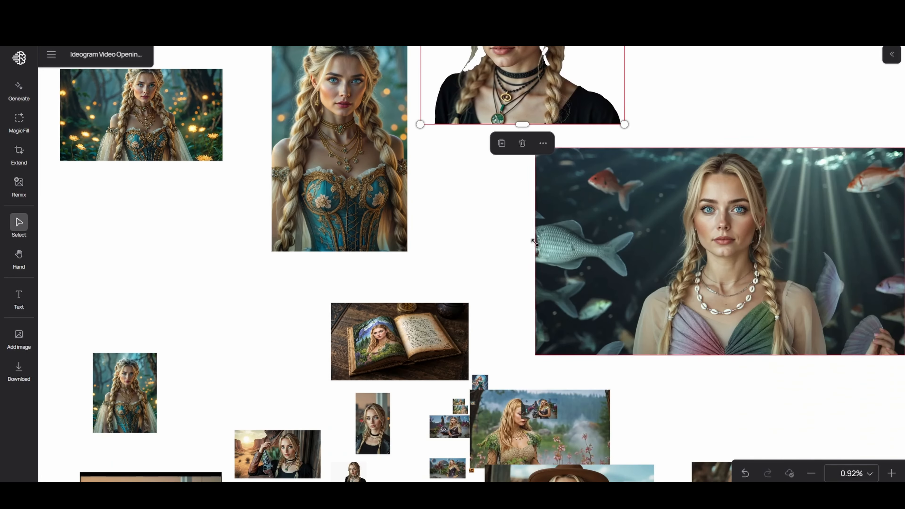
pyautogui.scroll(-1, 535, 242)
pyautogui.moveTo(143, 344); pyautogui.dragTo(109, 168)
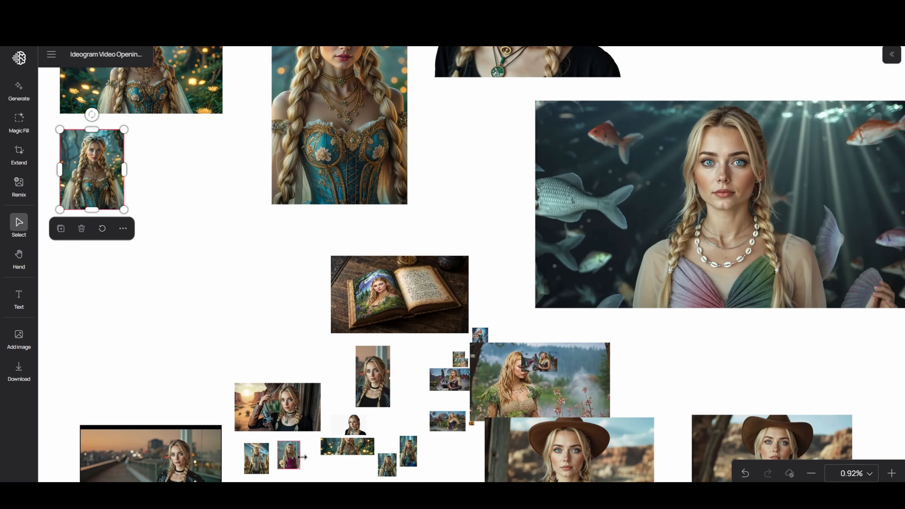
# Step: Move the desert portrait with the revolver below the original forest portrait and enlarge it to about three times its width
pyautogui.moveTo(253, 388); pyautogui.dragTo(74, 237)
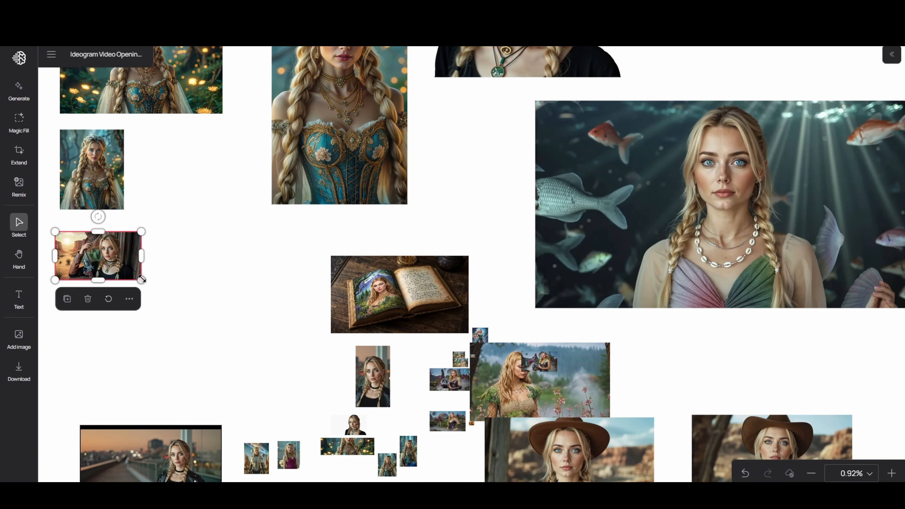
pyautogui.moveTo(141, 279); pyautogui.dragTo(316, 378)
pyautogui.moveTo(243, 347); pyautogui.dragTo(227, 339)
# Step: Enlarge the black-barred evening city portrait to about 1.6 times its size and the two-moons space portrait to nearly double its size
pyautogui.scroll(-3, 308, 377)
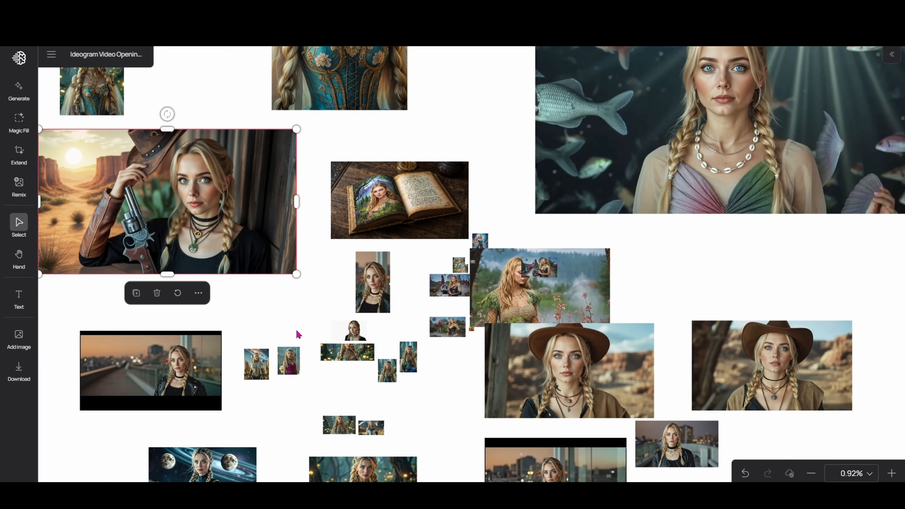
pyautogui.moveTo(181, 395); pyautogui.dragTo(264, 416)
pyautogui.scroll(-6, 284, 363)
pyautogui.click(230, 317)
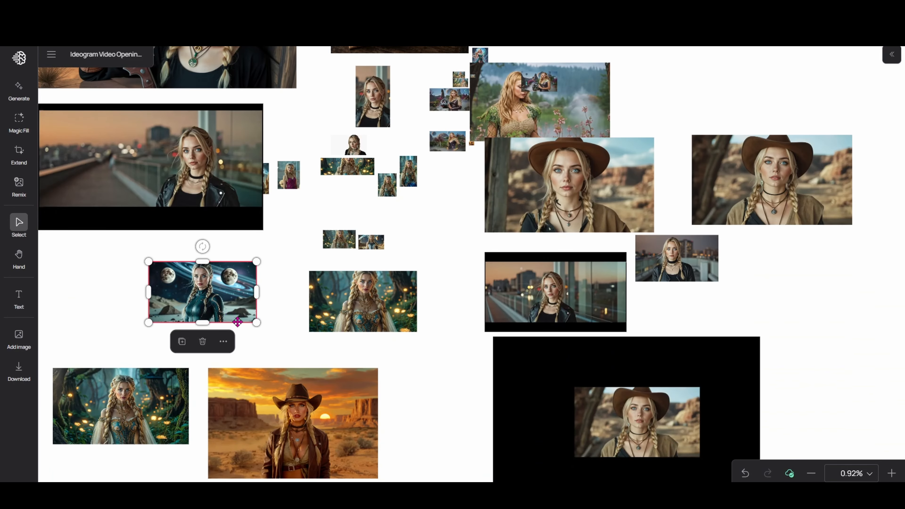
pyautogui.moveTo(230, 317); pyautogui.dragTo(283, 356)
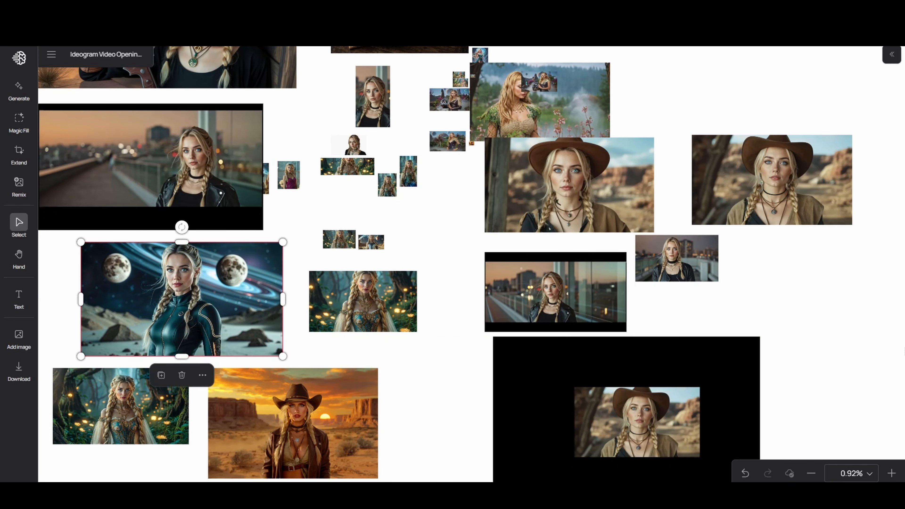